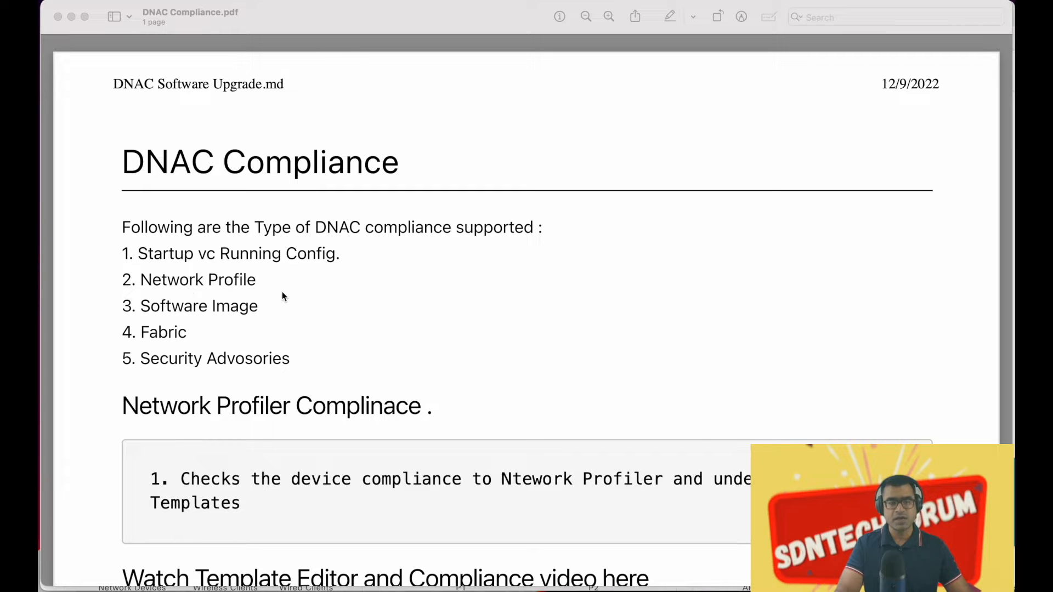
Scroll the DNAC Compliance notes in Preview down to the Template Editor and Compliance video links
scroll(407, 418, down, 2)
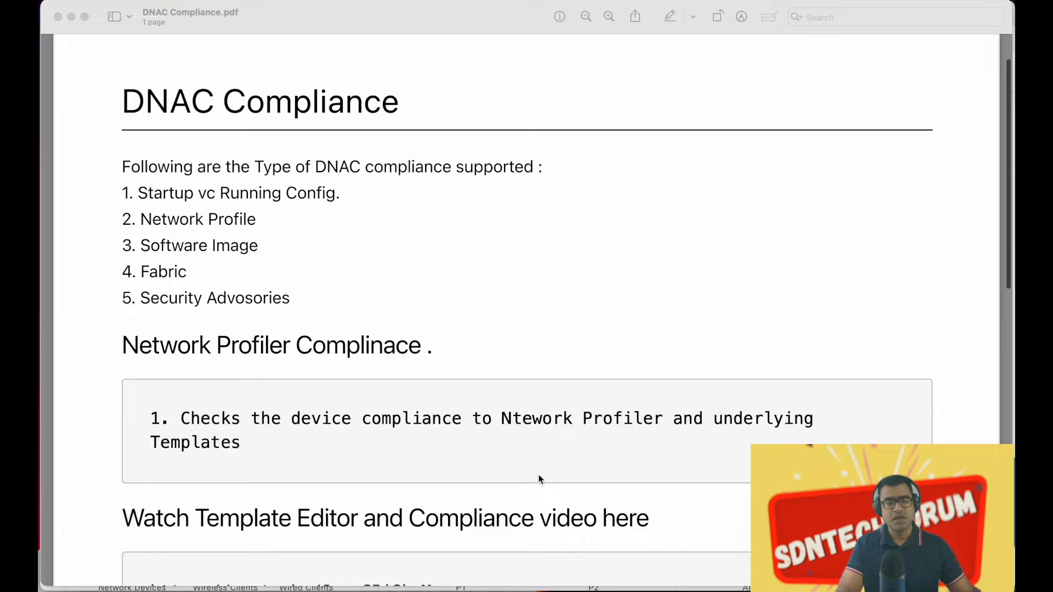
scroll(689, 437, down, 4)
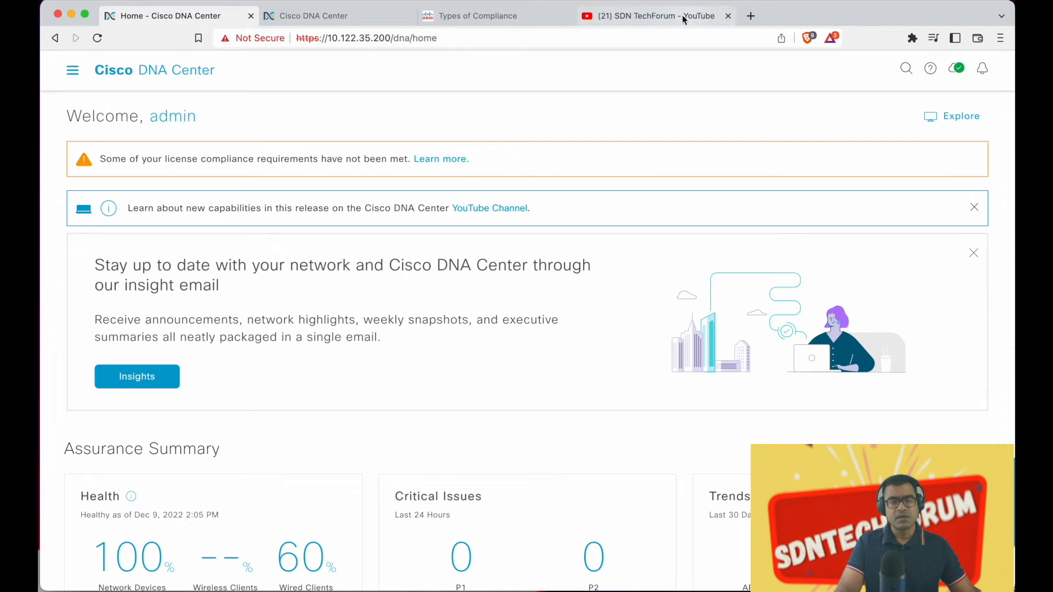
Switch to Cisco DNA Center and open Tools > Template Editor to list its template projects
click(682, 15)
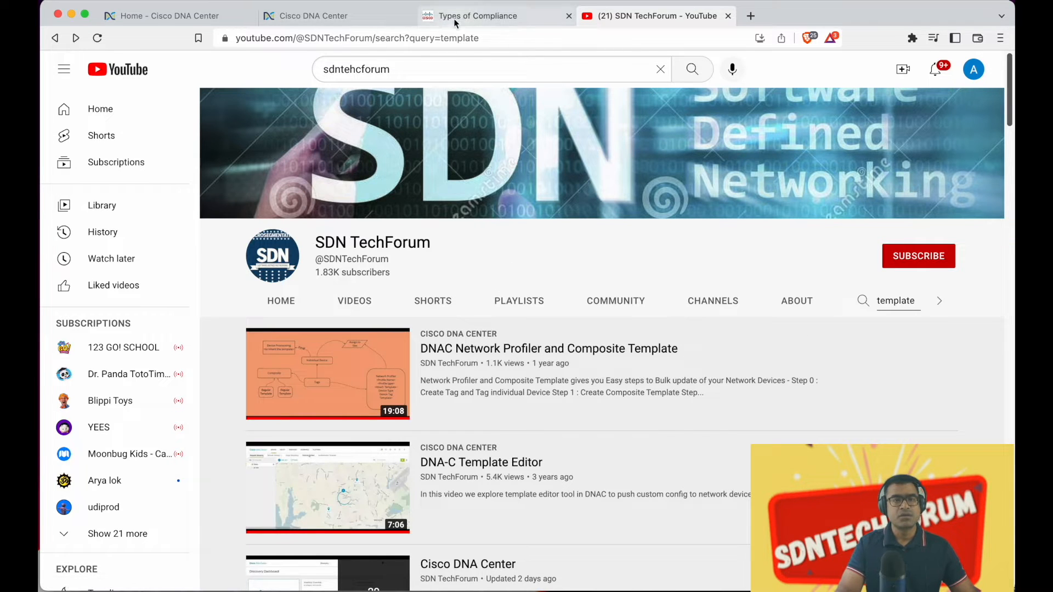
click(154, 16)
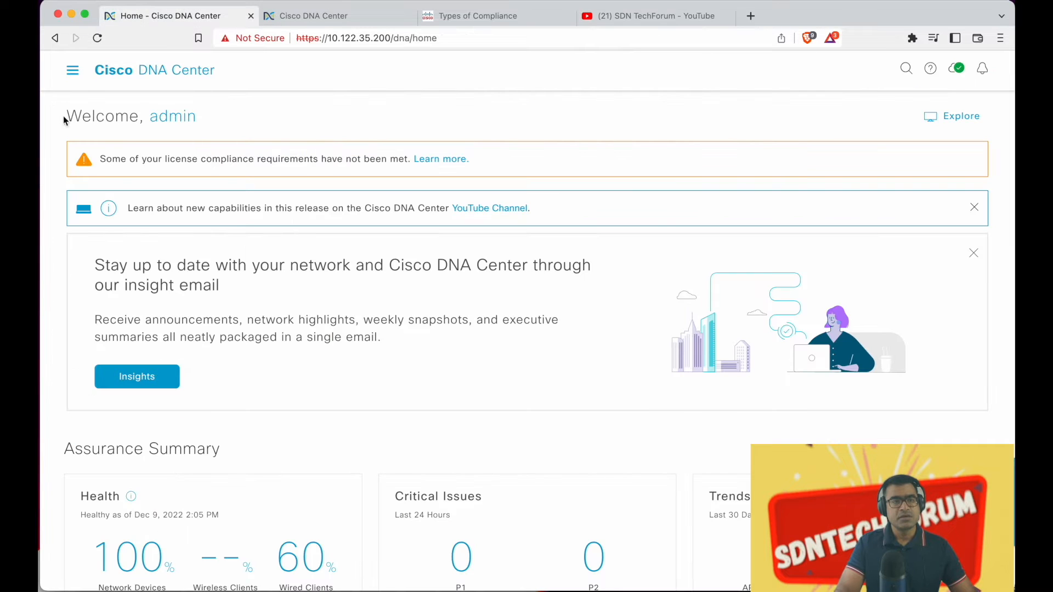
click(78, 75)
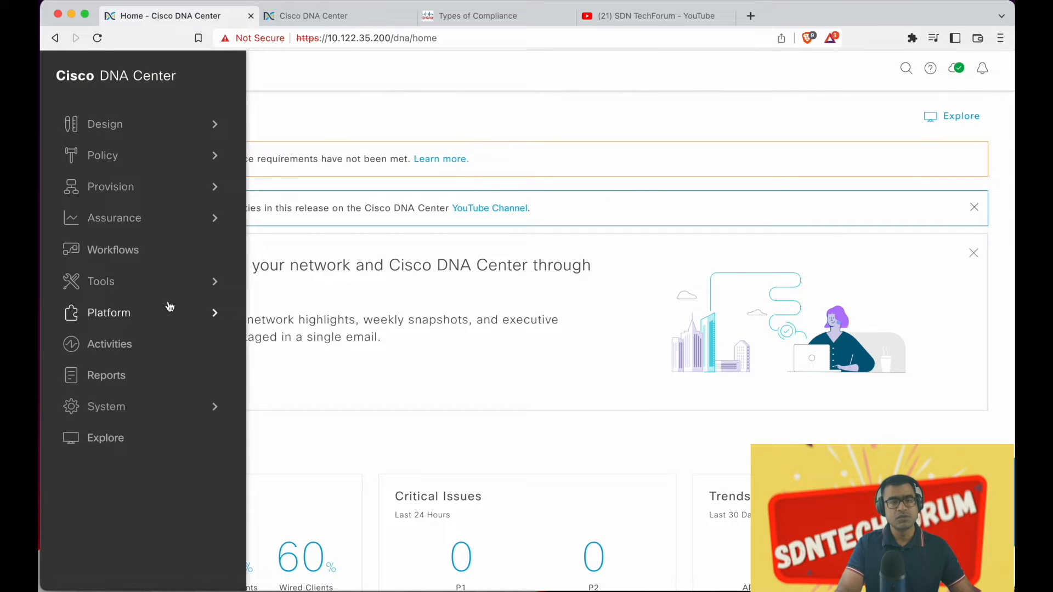
click(118, 285)
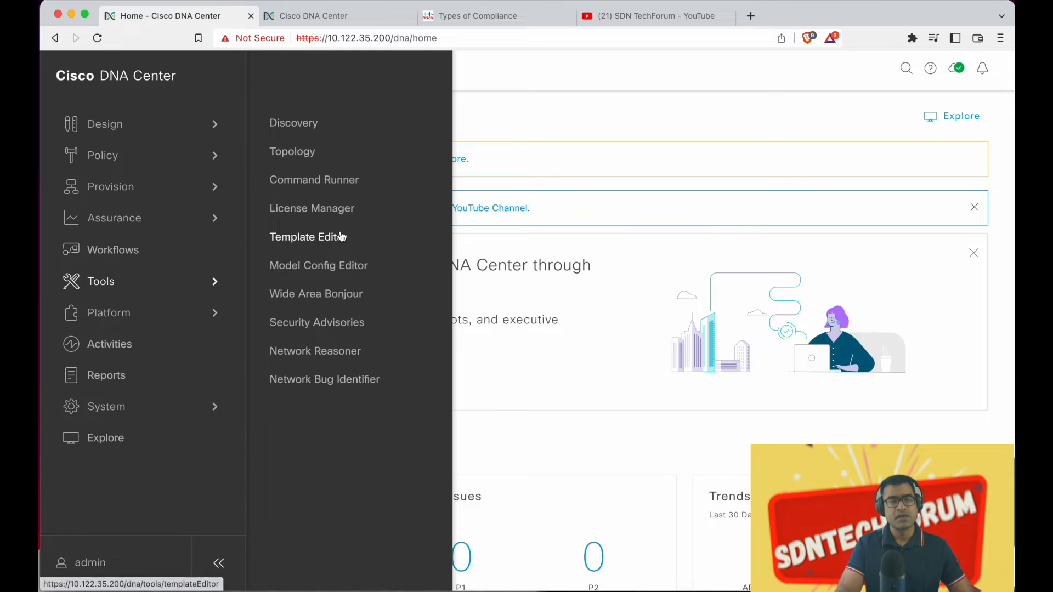
click(344, 236)
mouse_move(180, 171)
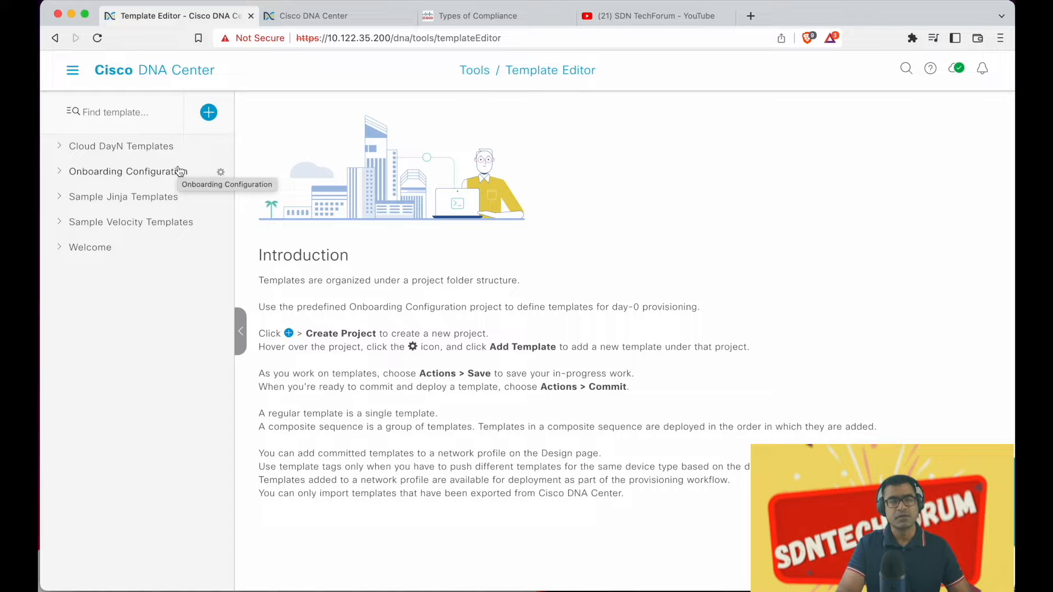
Return to the home page, where the Assurance Summary shows 100% healthy devices and 60% wired clients
mouse_move(126, 225)
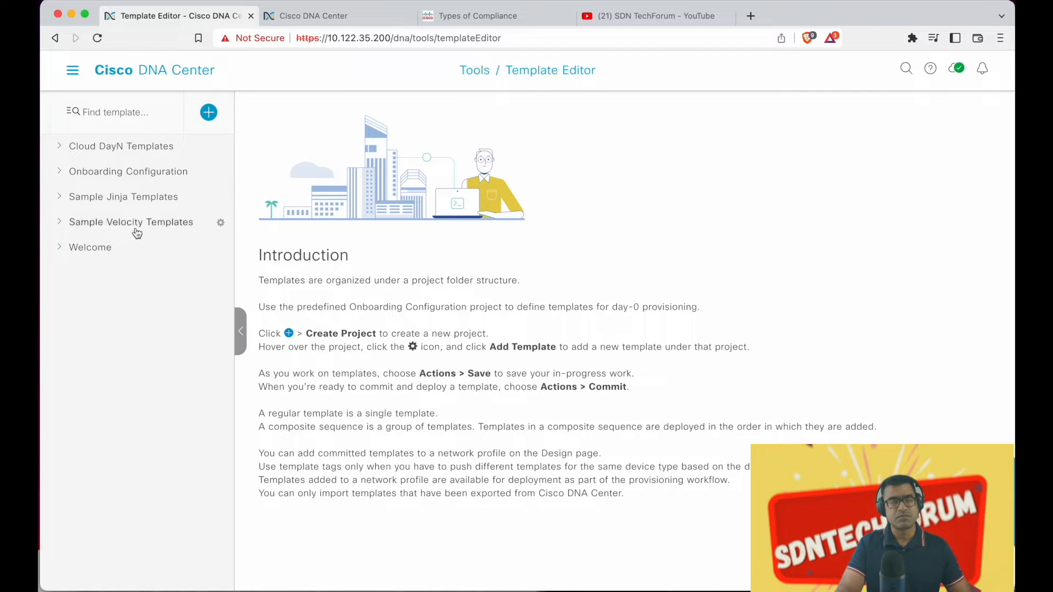
mouse_move(134, 201)
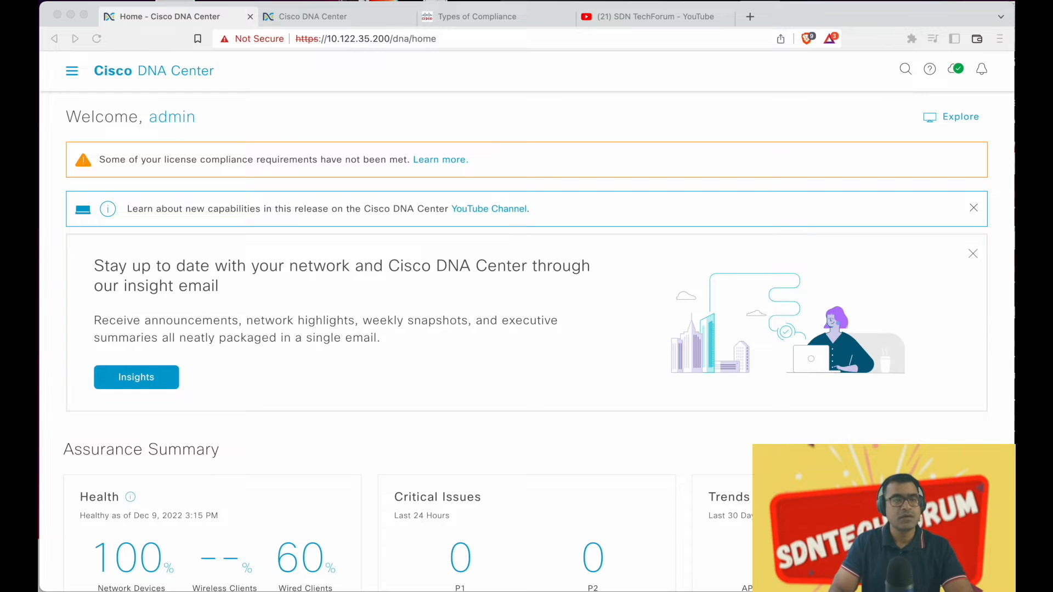
Open the MOTD template (vlan ${vlan_number}) under Welcome in the Template Editor and switch to Simulation
click(72, 77)
click(72, 77)
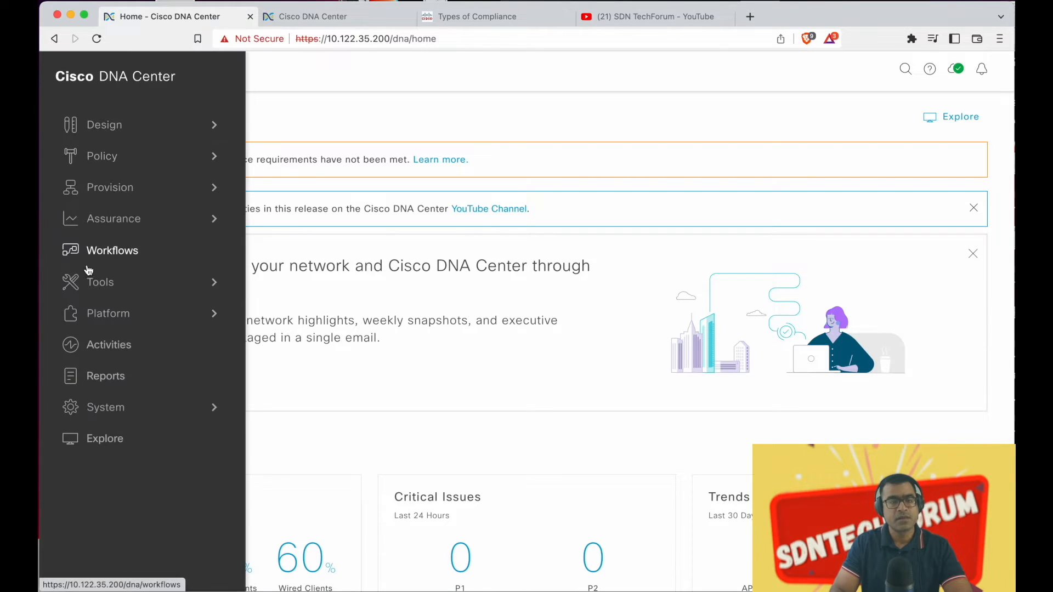
mouse_move(144, 282)
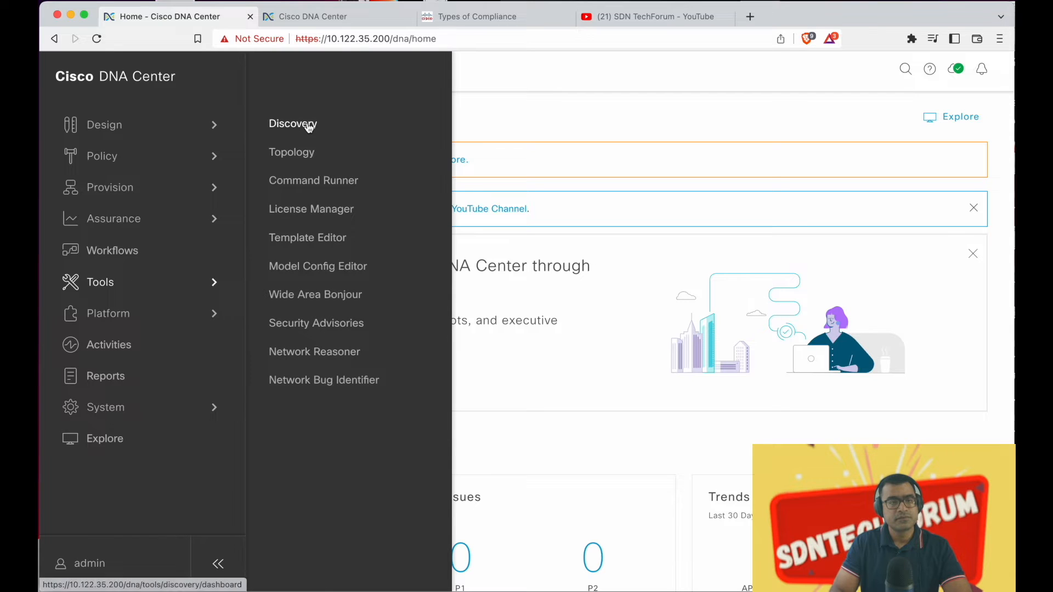
click(306, 244)
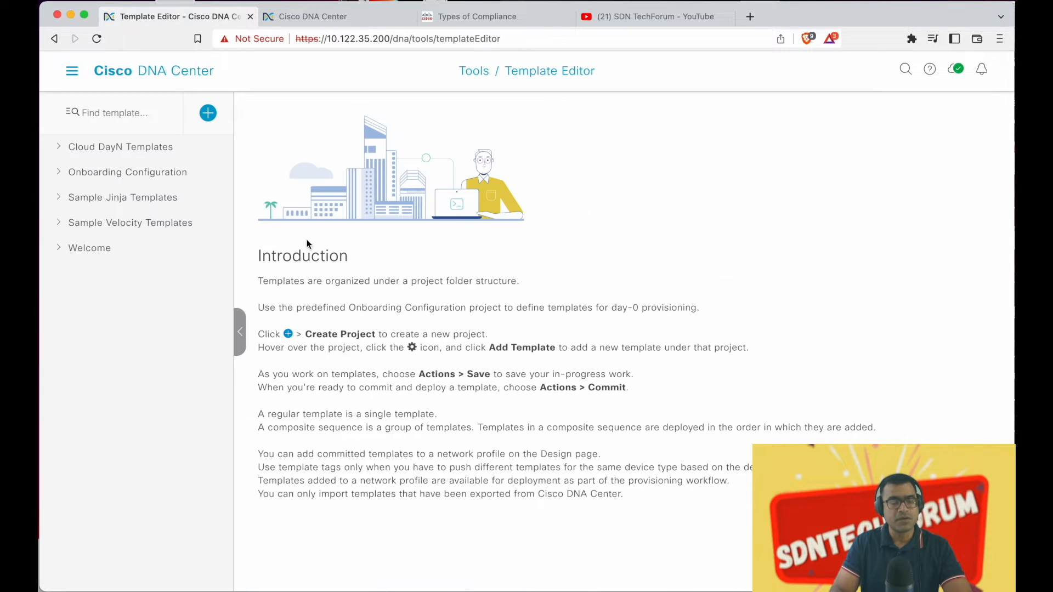
click(84, 255)
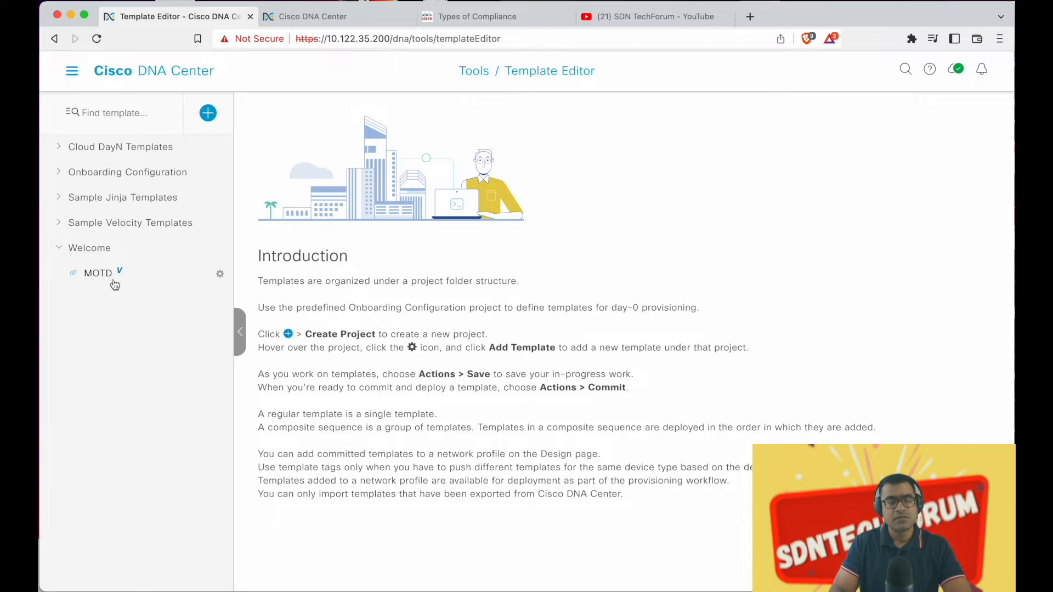
click(99, 276)
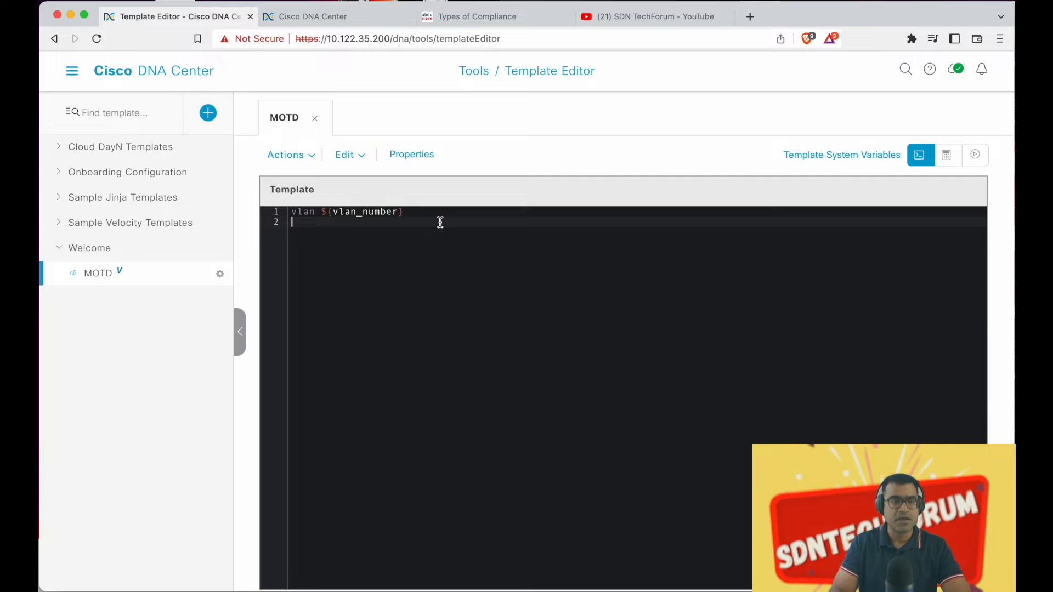
click(411, 212)
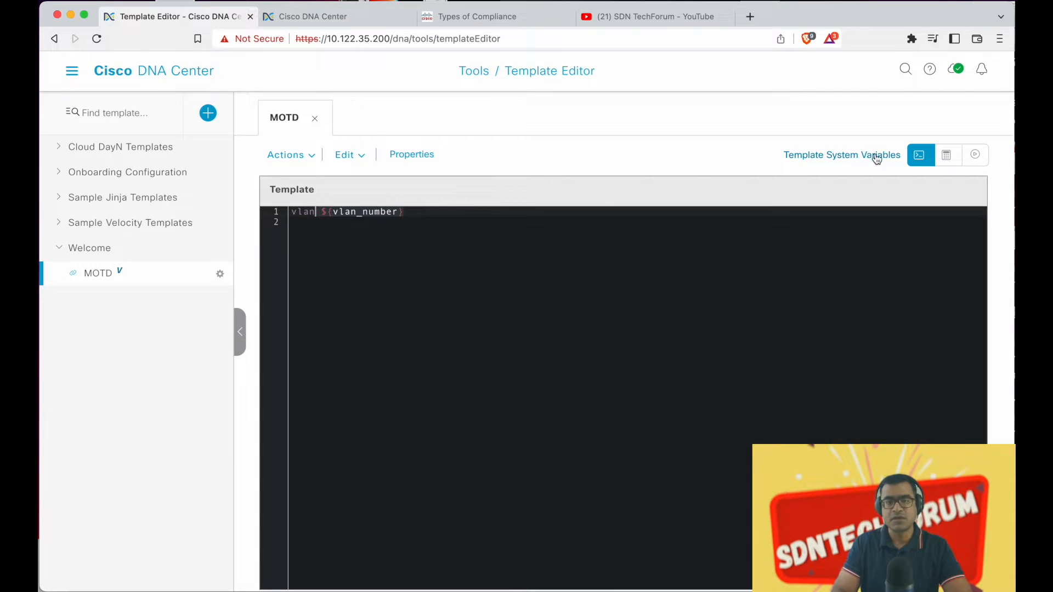
click(981, 159)
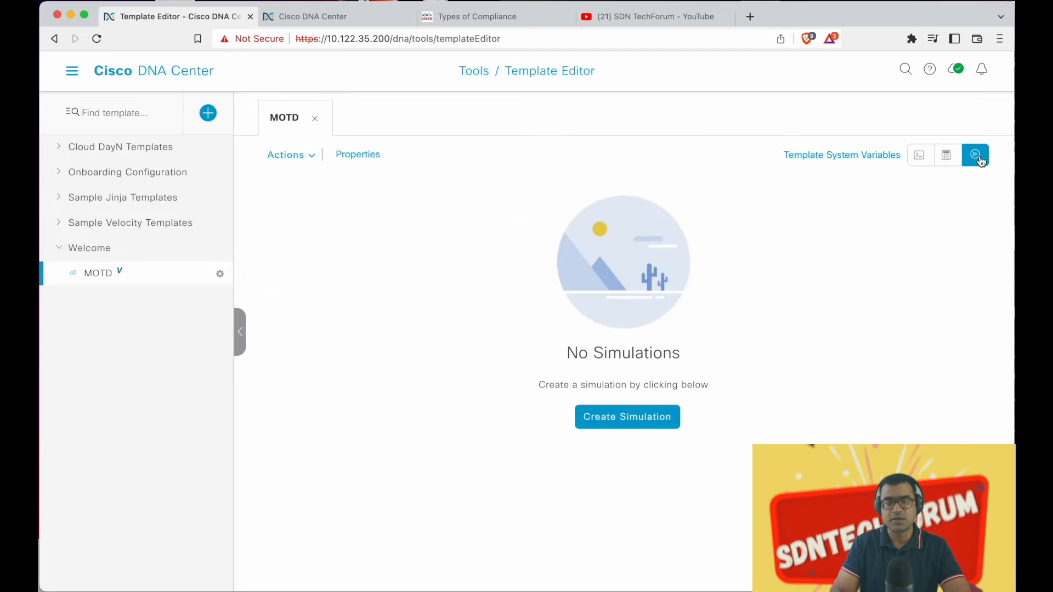
Create and run a simulation named 'test' with vlan_number 999
click(635, 416)
click(324, 224)
text(test)
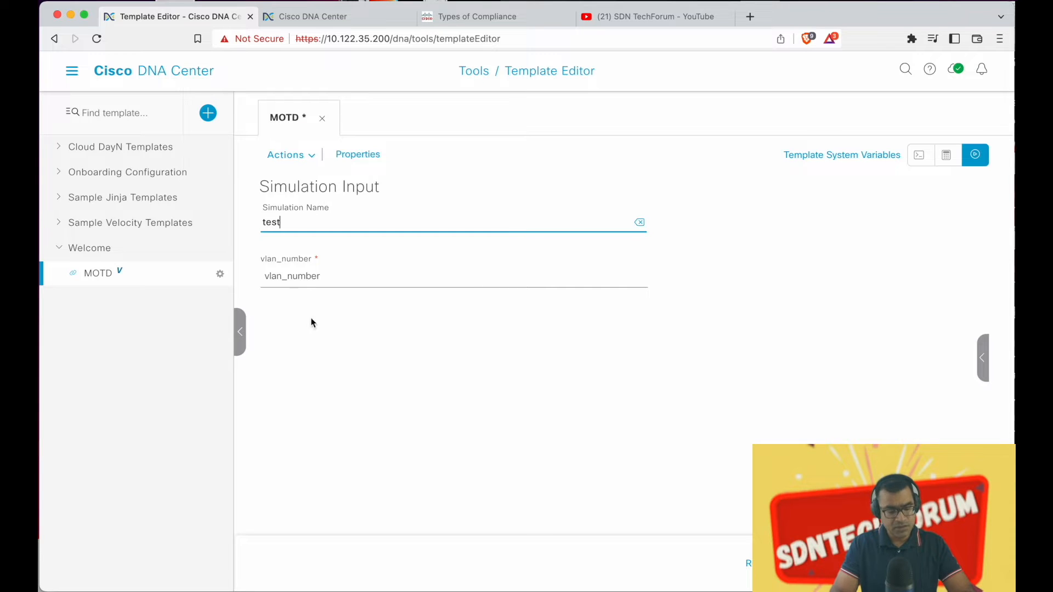
click(317, 274)
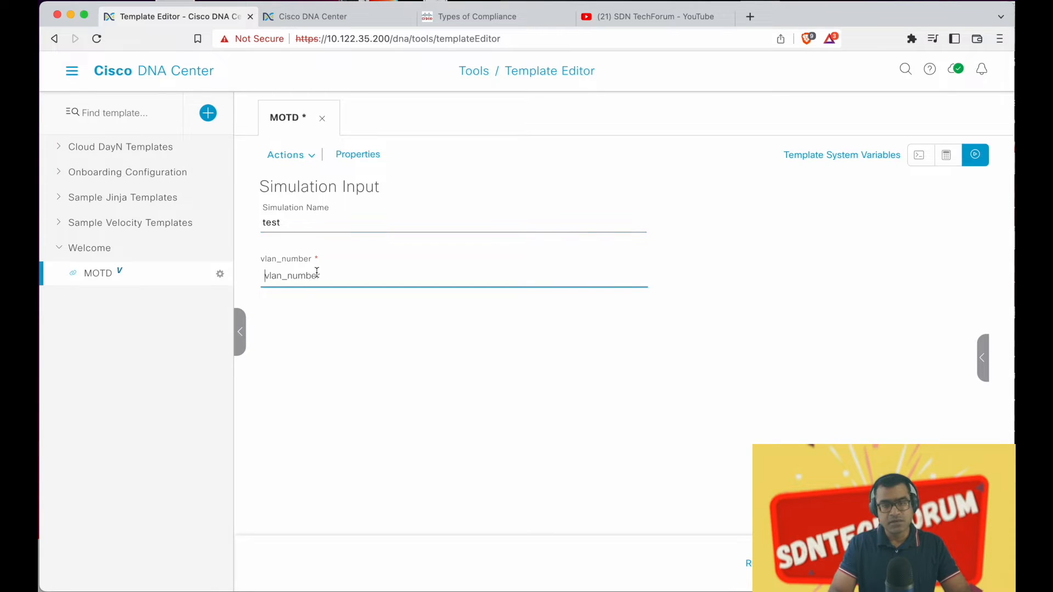
text(999)
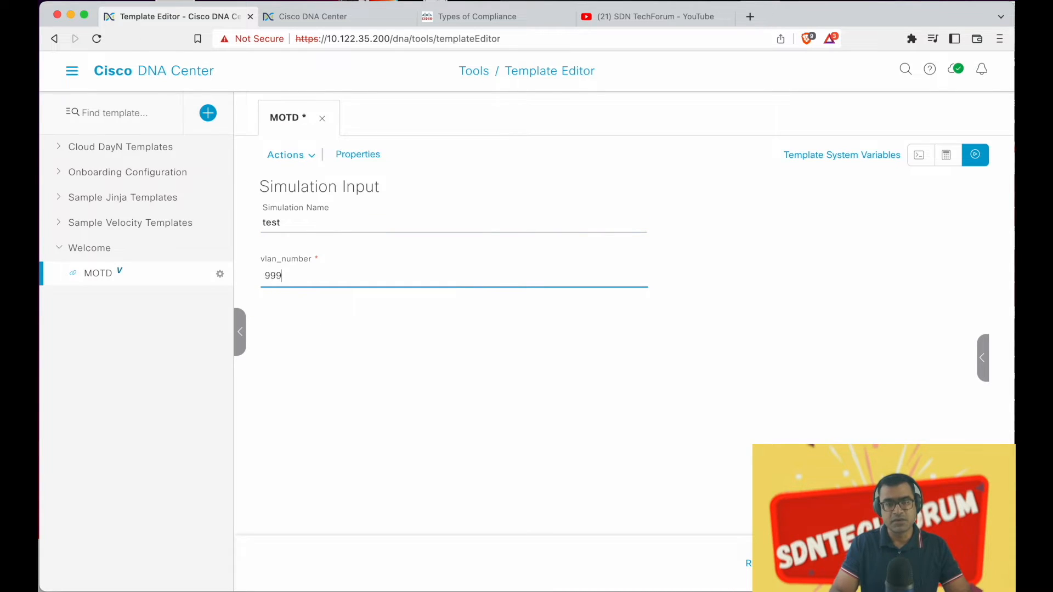
click(956, 563)
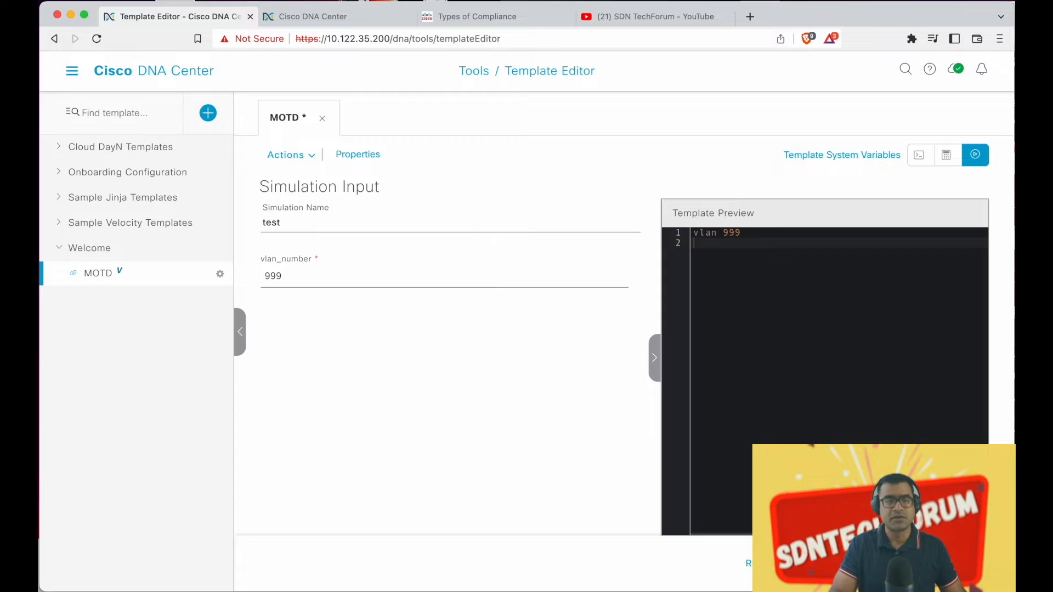
Discard it and rerun the 'test' simulation with vlan_number 9-9
click(824, 563)
click(627, 417)
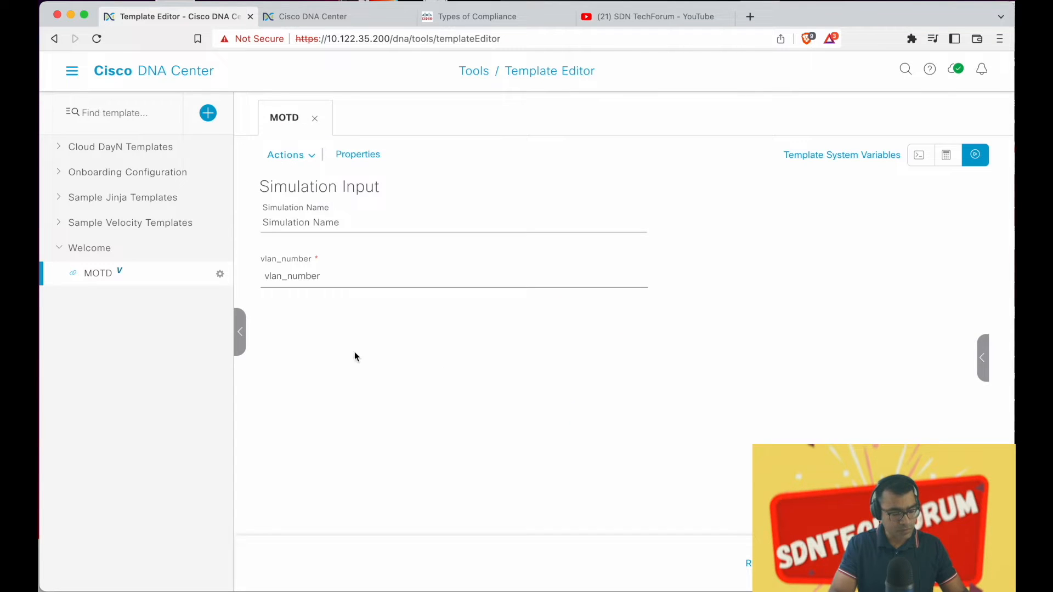
click(326, 223)
text(test)
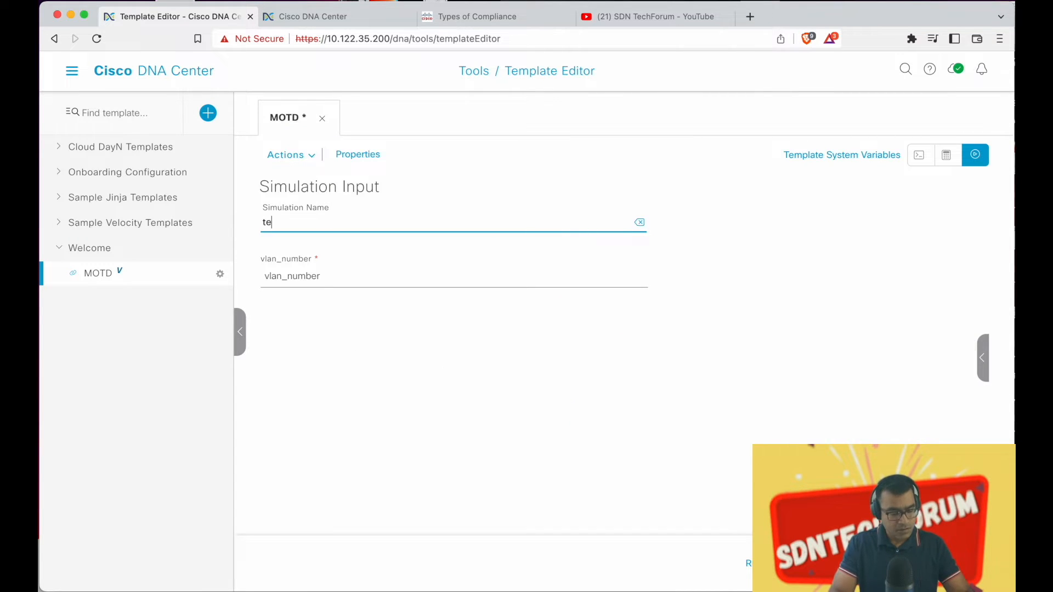
click(328, 279)
text(9-9)
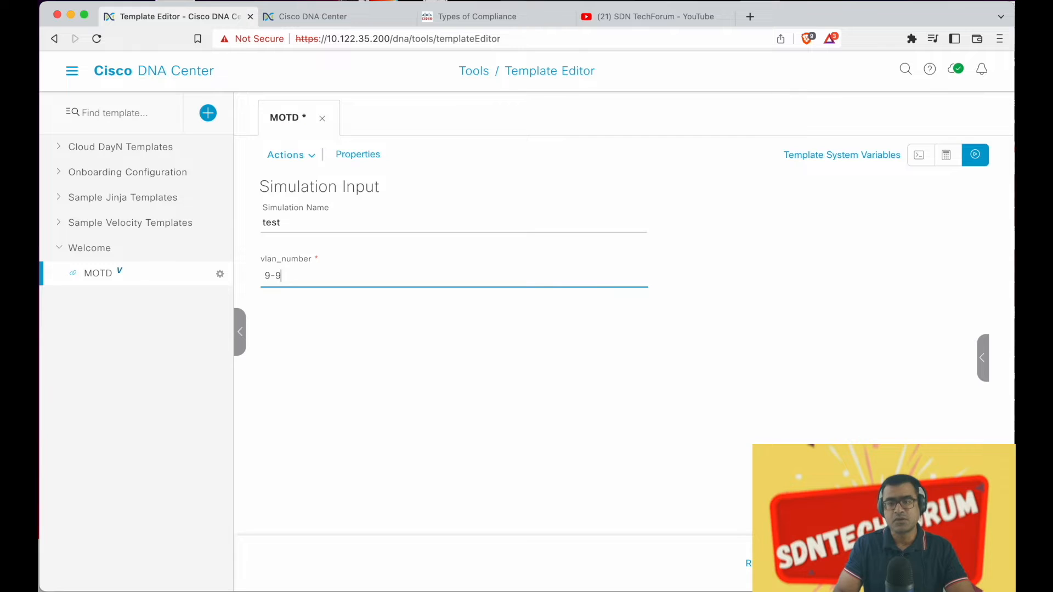
key(Return)
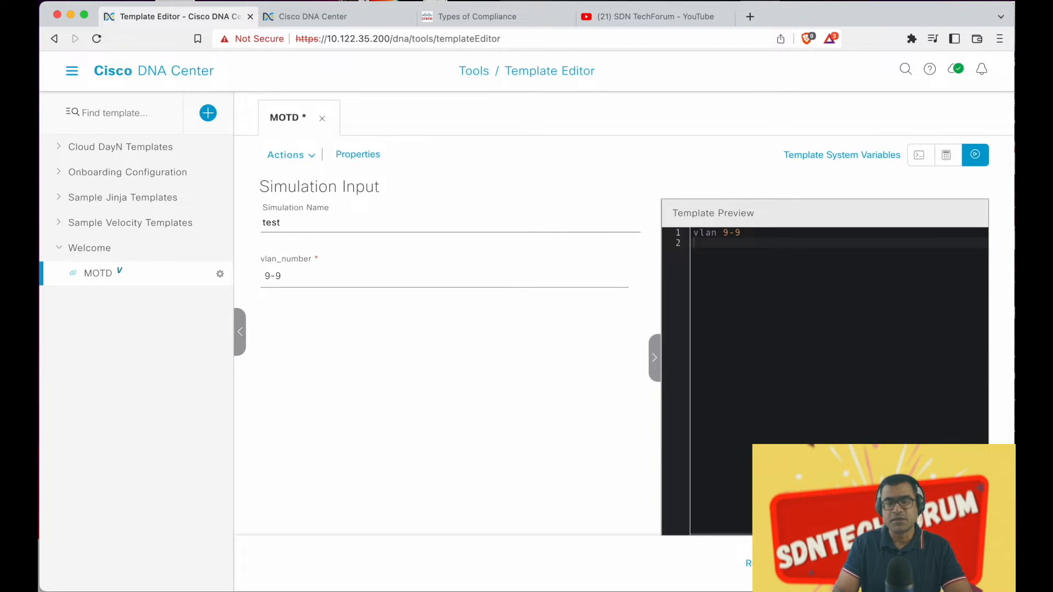
Leave the simulation without saving, return to MOTD's unchanged code, and try Actions > save
click(945, 155)
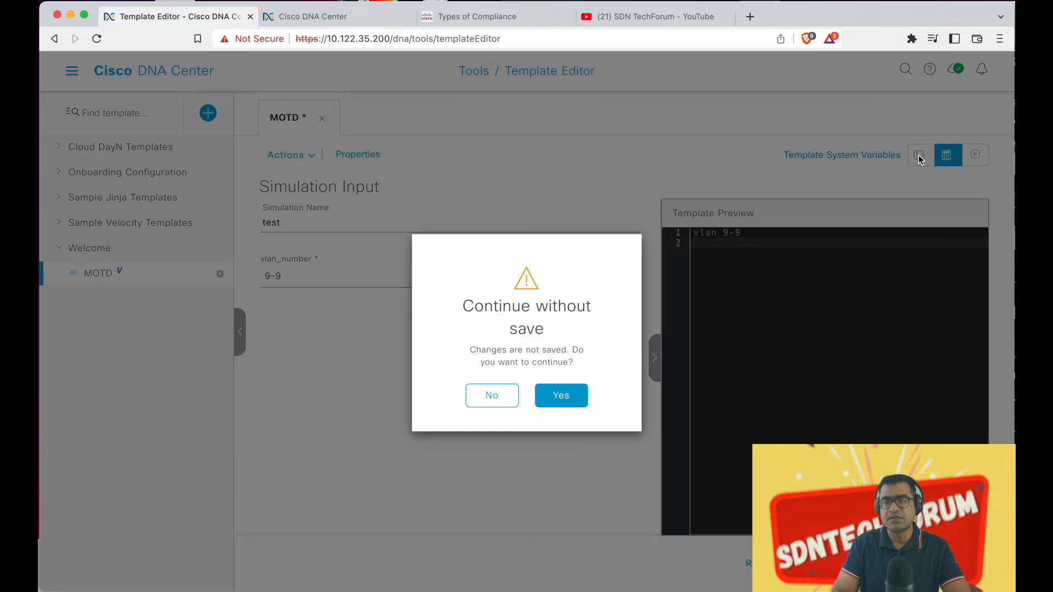
click(559, 397)
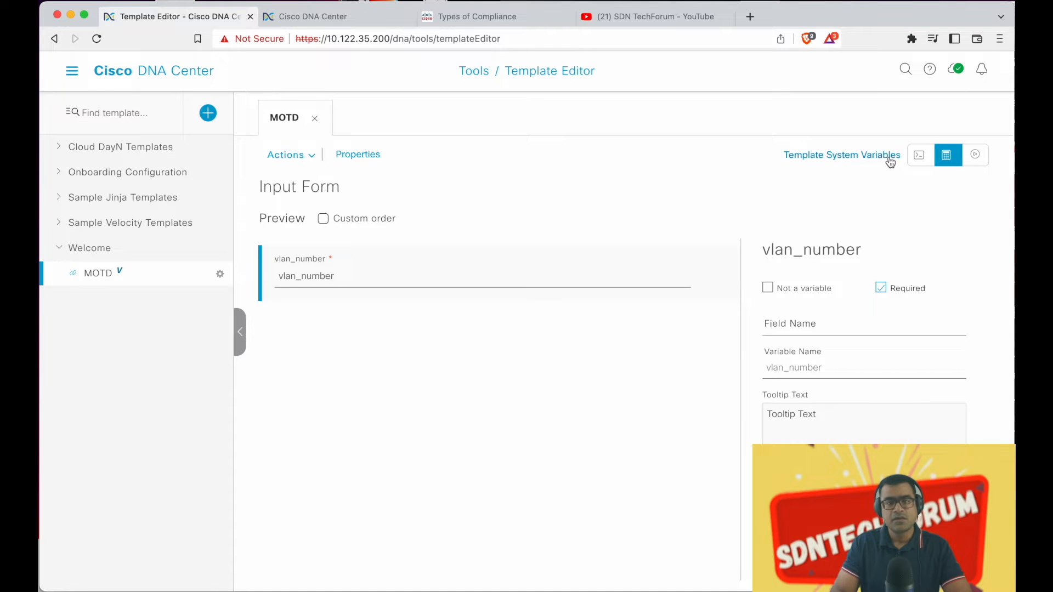
click(921, 156)
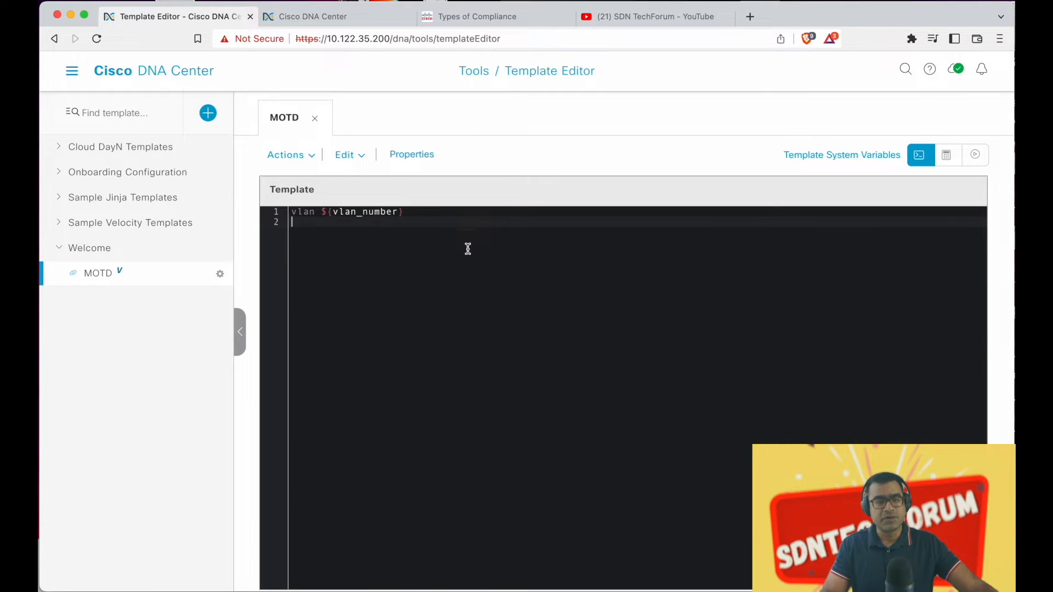
click(311, 156)
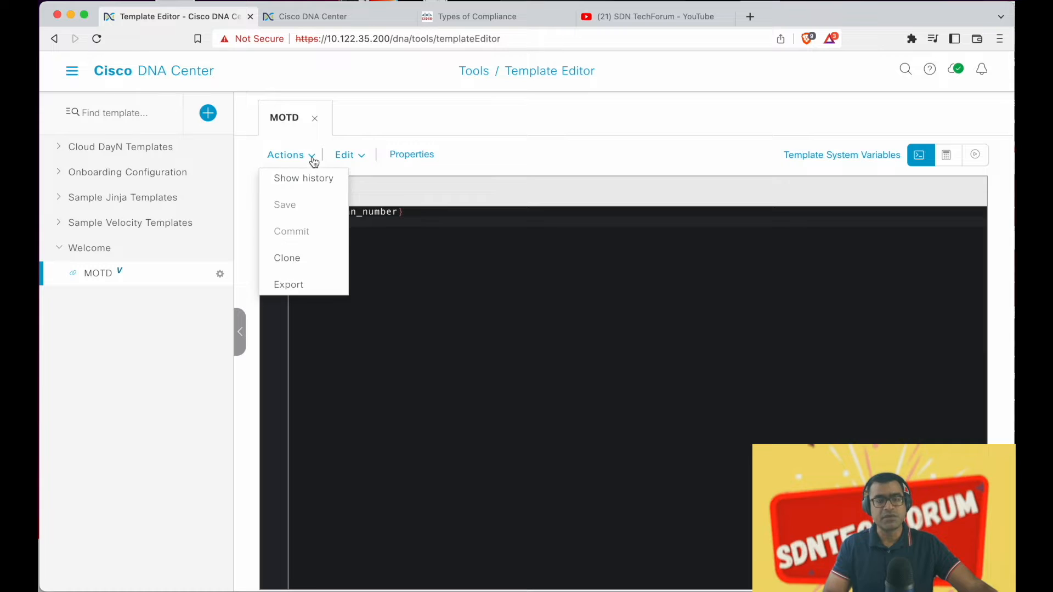
click(289, 203)
click(116, 380)
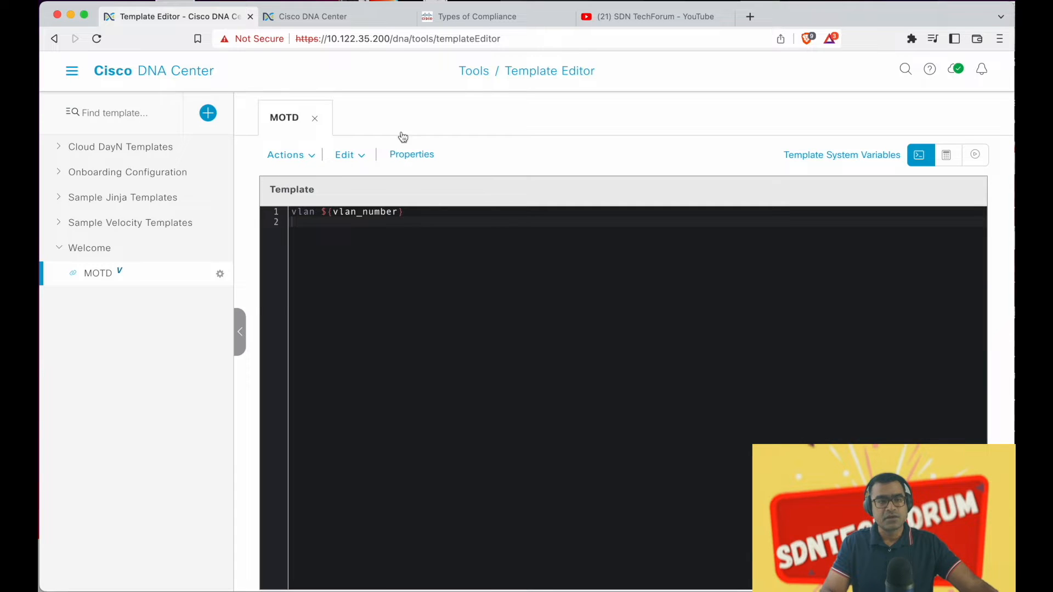
On Network Profiles, check NetProfile1's 2 assigned sites and open it to review the MOTD template
click(72, 72)
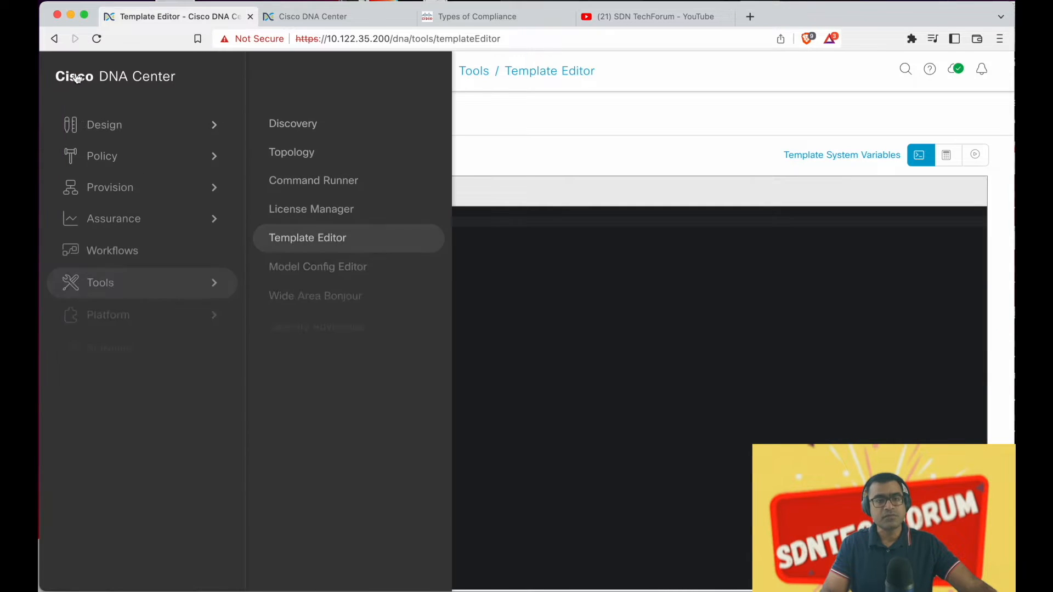
mouse_move(137, 122)
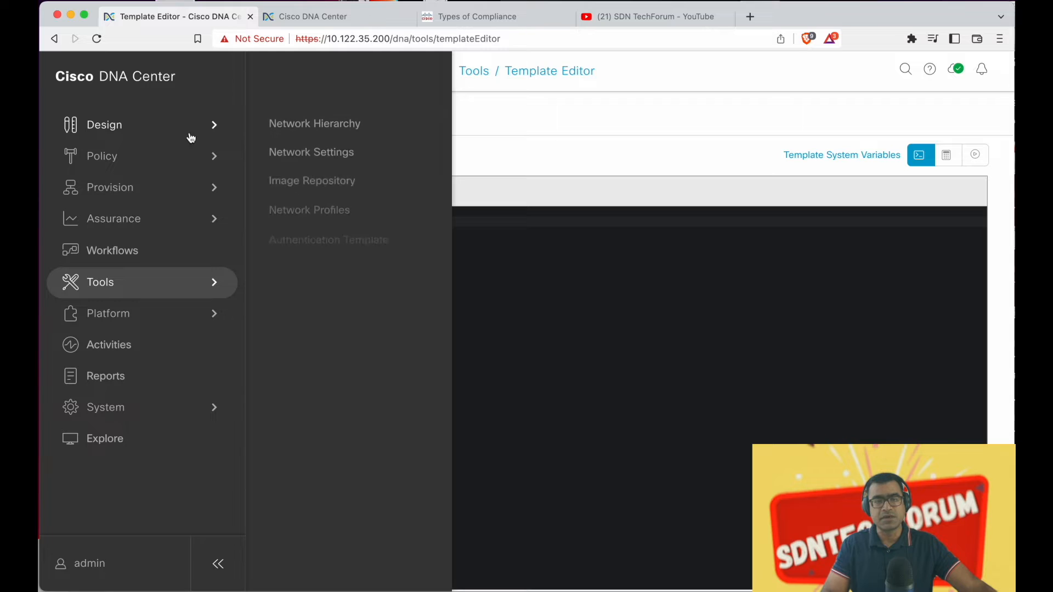
click(296, 208)
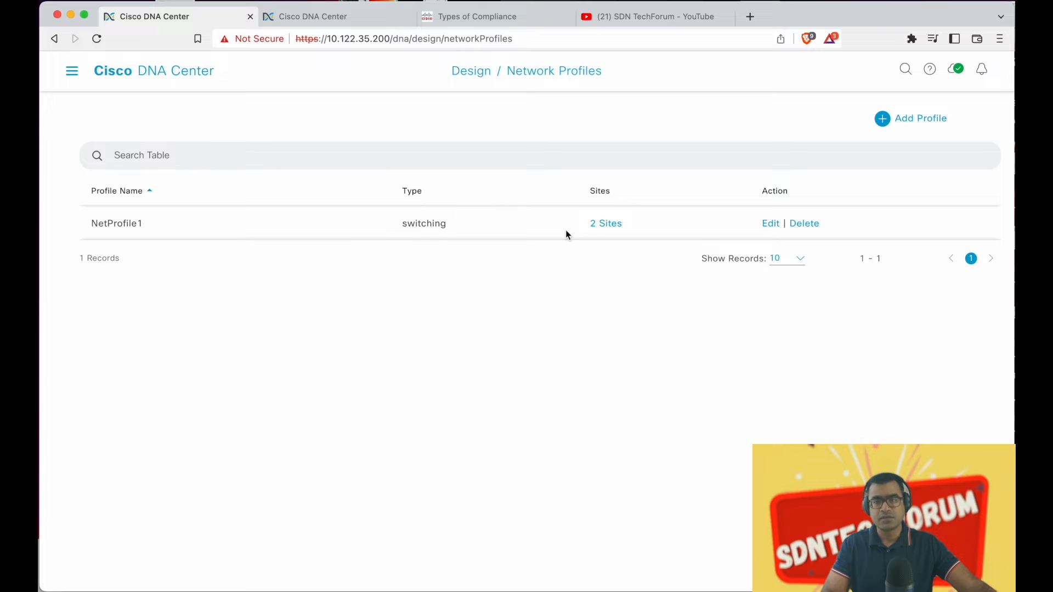
click(619, 225)
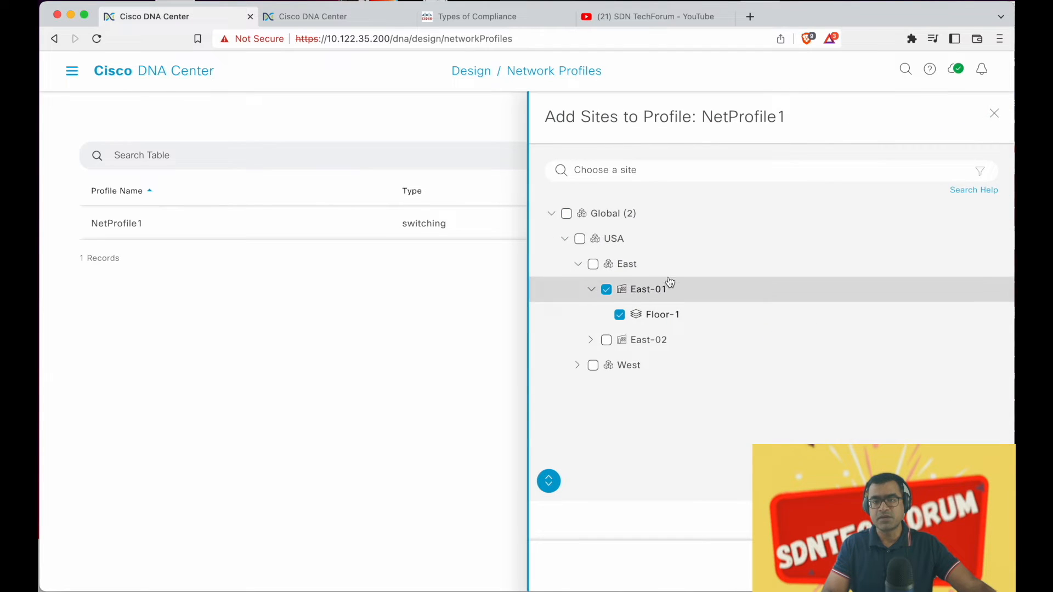
click(991, 115)
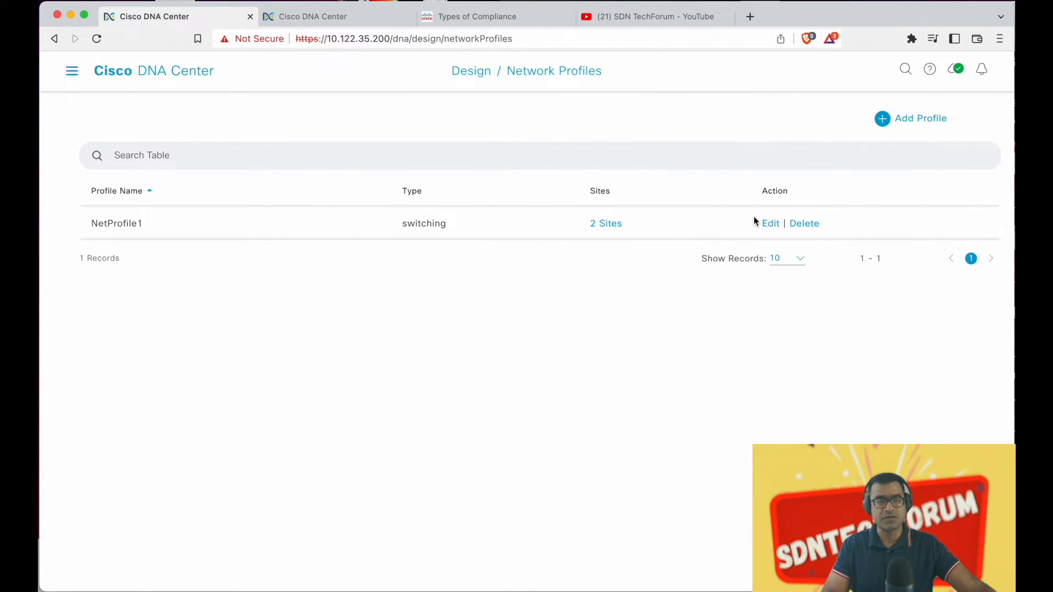
click(768, 223)
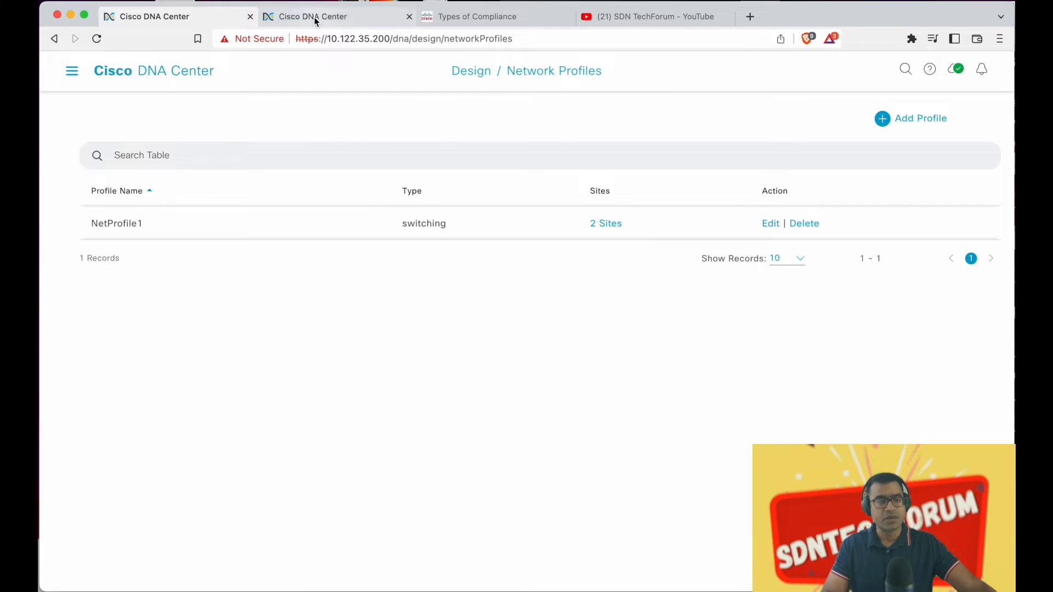
Go to Provision > Inventory to list edge-3, edge-4 and the other switches
click(72, 71)
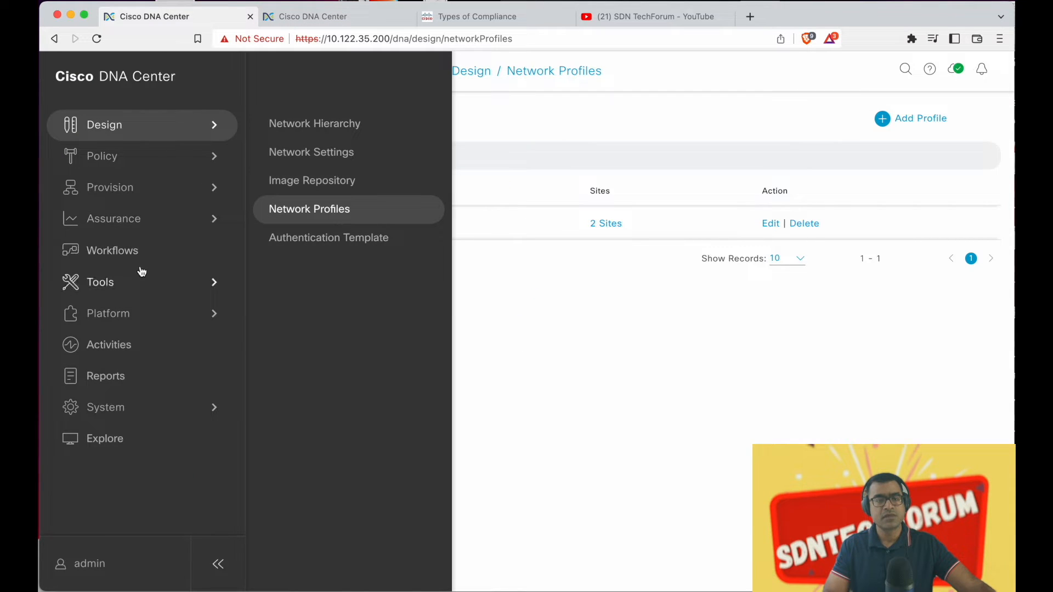
click(143, 189)
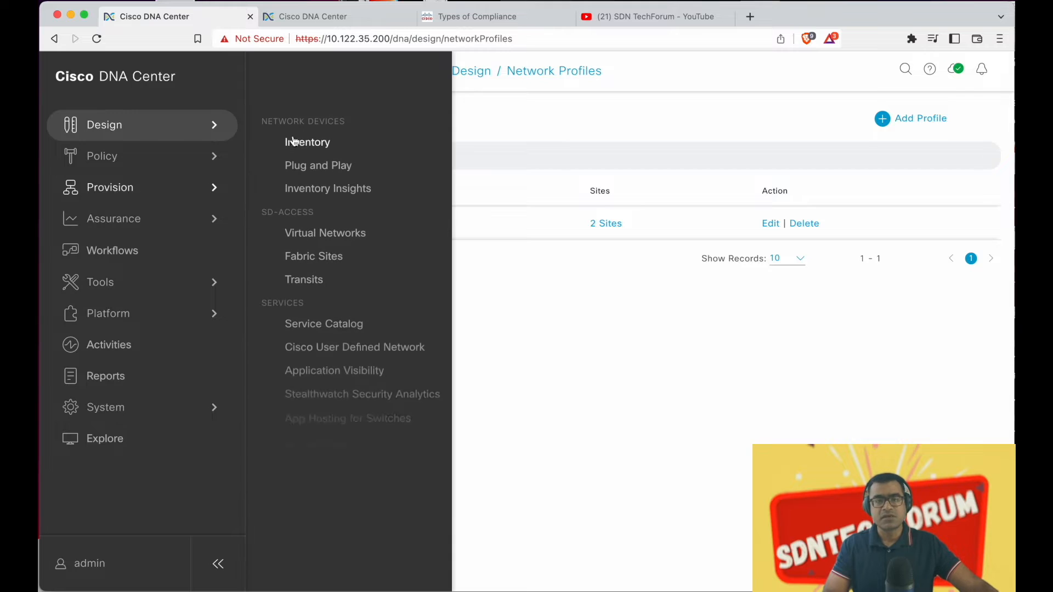
click(303, 142)
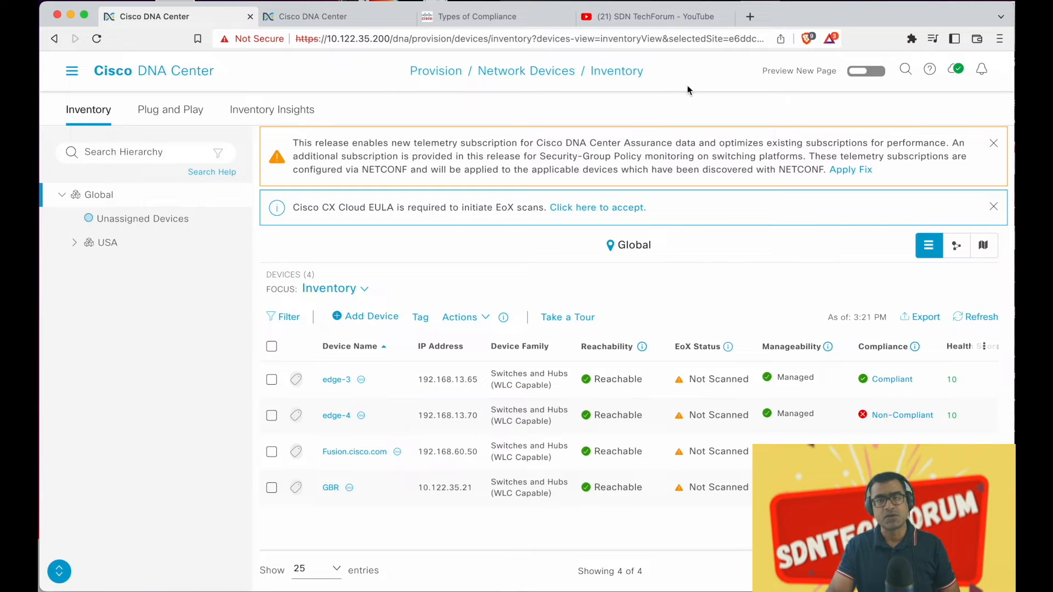
Switch to the SDN TechForum YouTube template search results
click(666, 23)
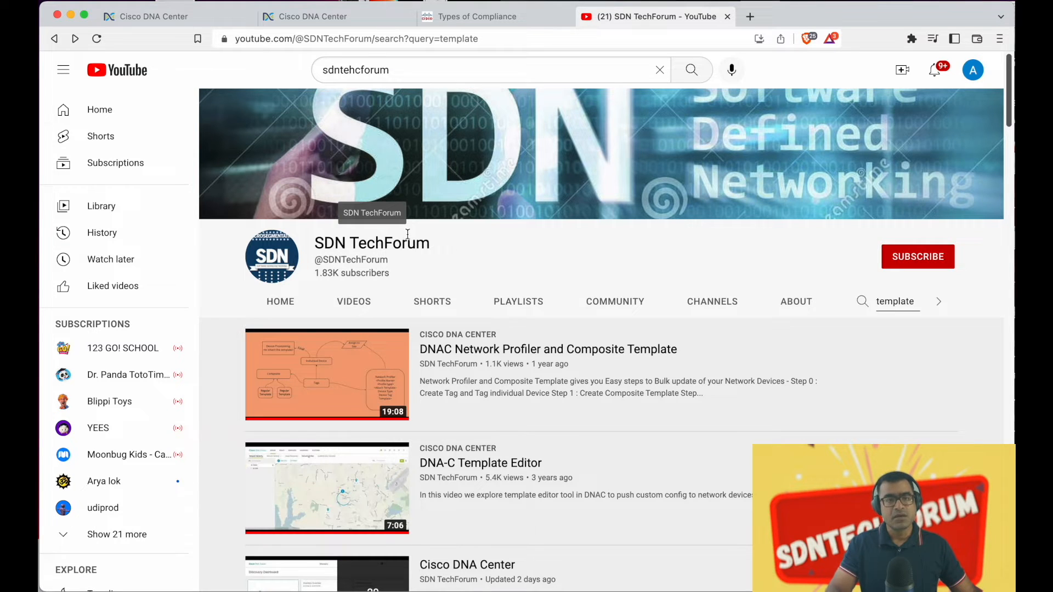
Select edge-3 in the inventory and start Provision Device from its Actions menu
click(176, 18)
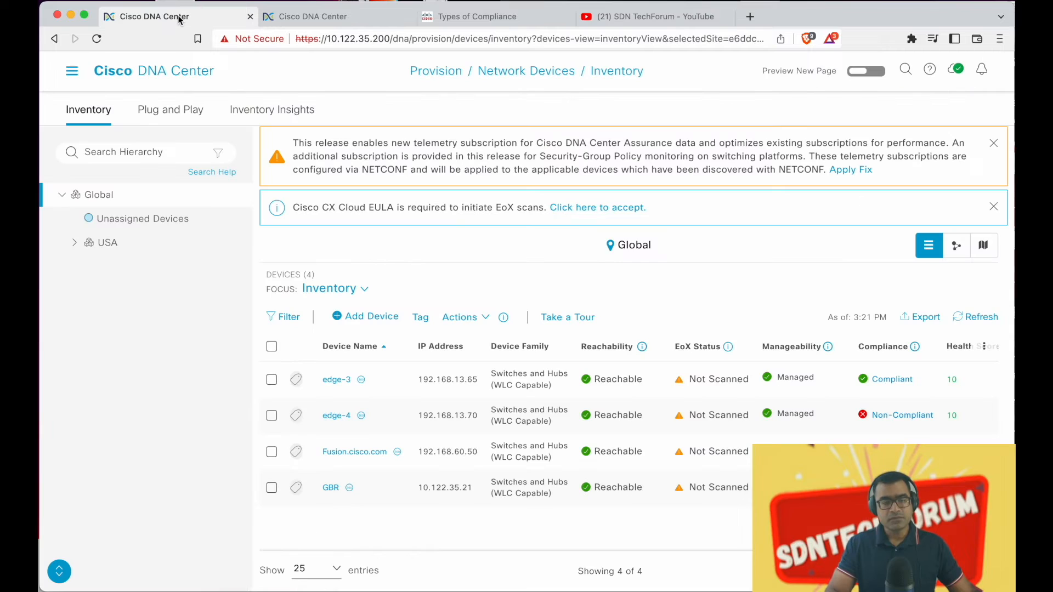
click(334, 288)
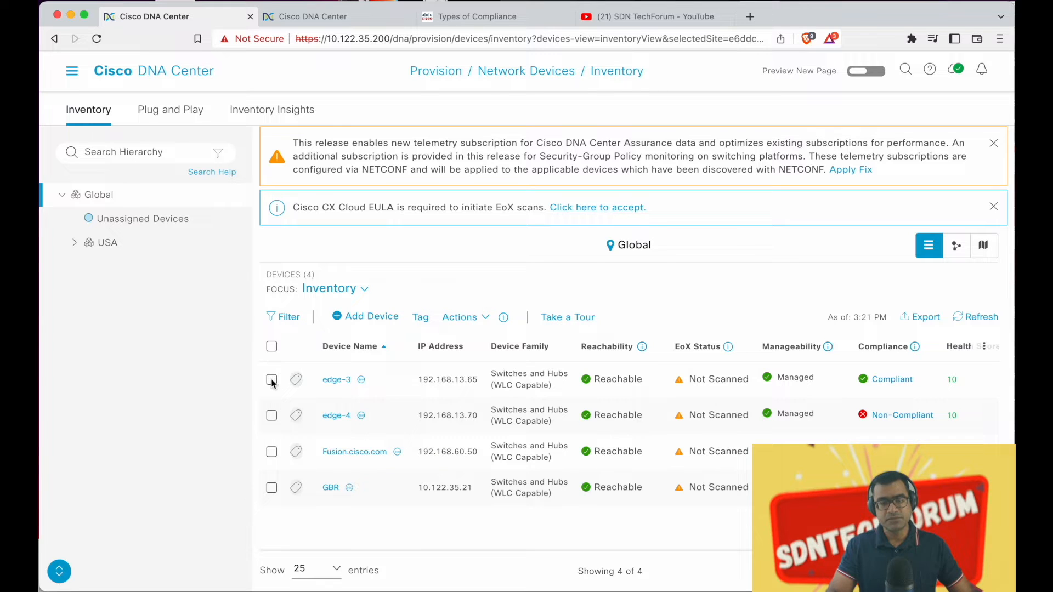
click(271, 379)
click(442, 319)
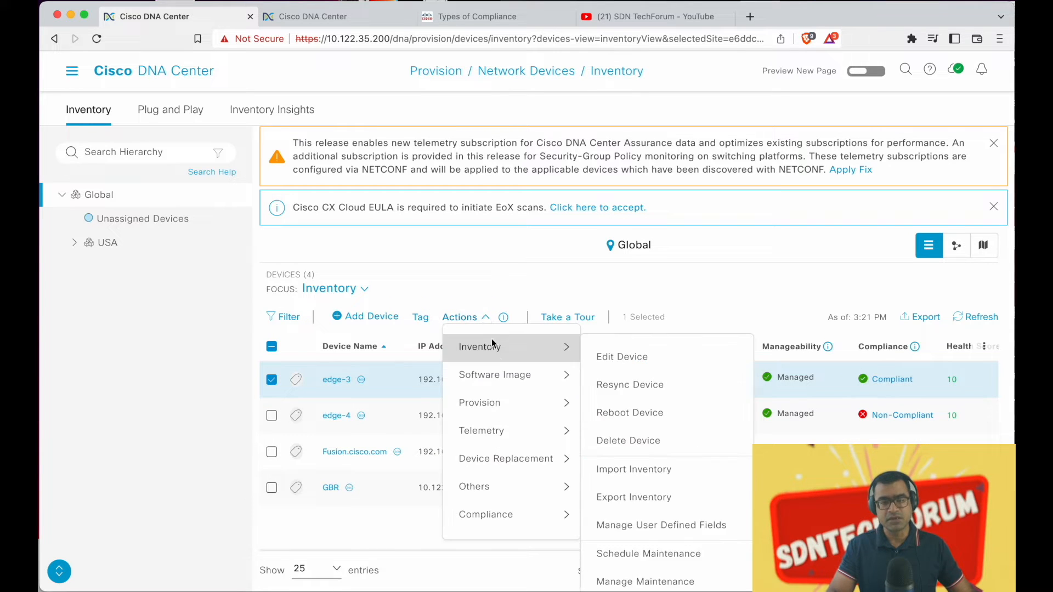
mouse_move(508, 400)
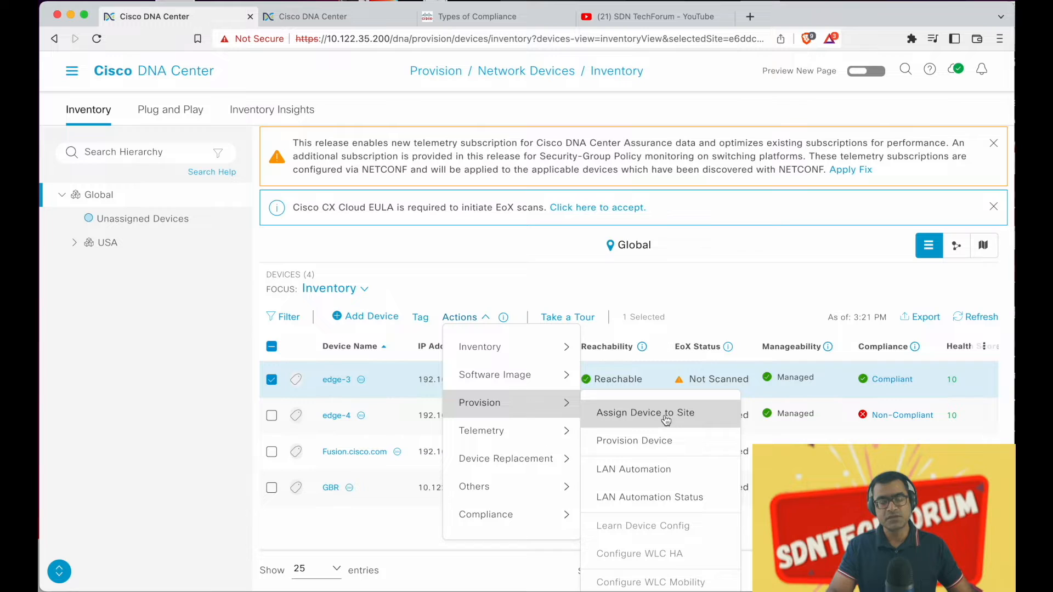
click(667, 446)
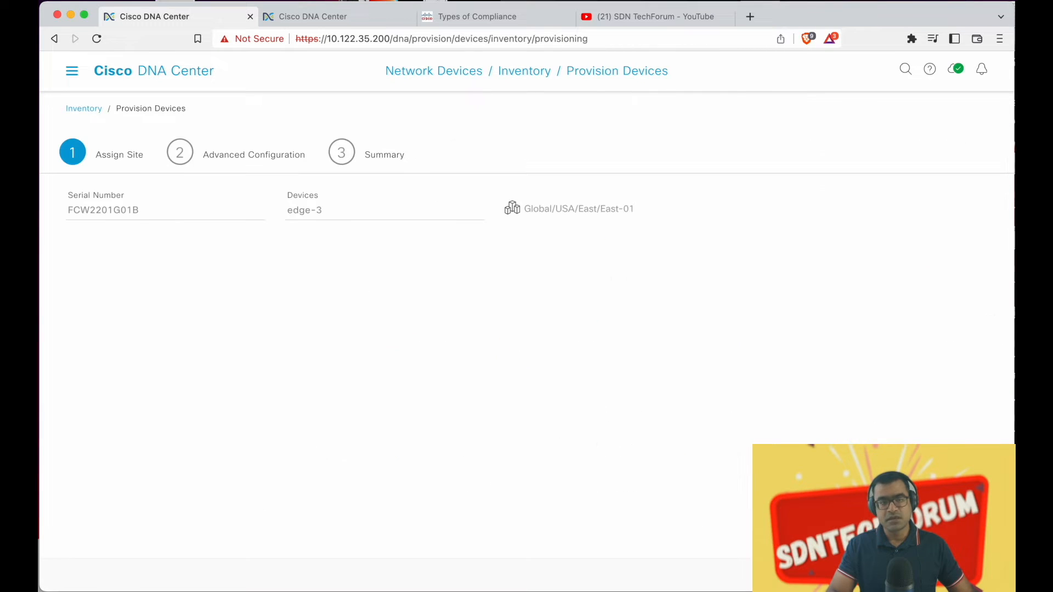
Keep MOTD's vlan_number at 999, force redeploying templates, and advance to the deploy timing options
click(967, 574)
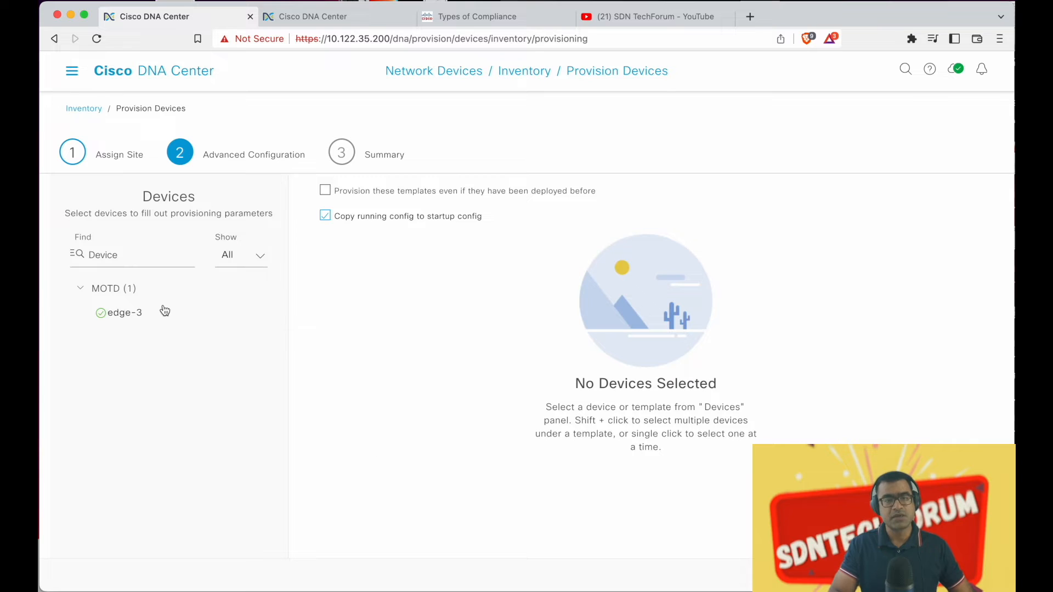
click(165, 310)
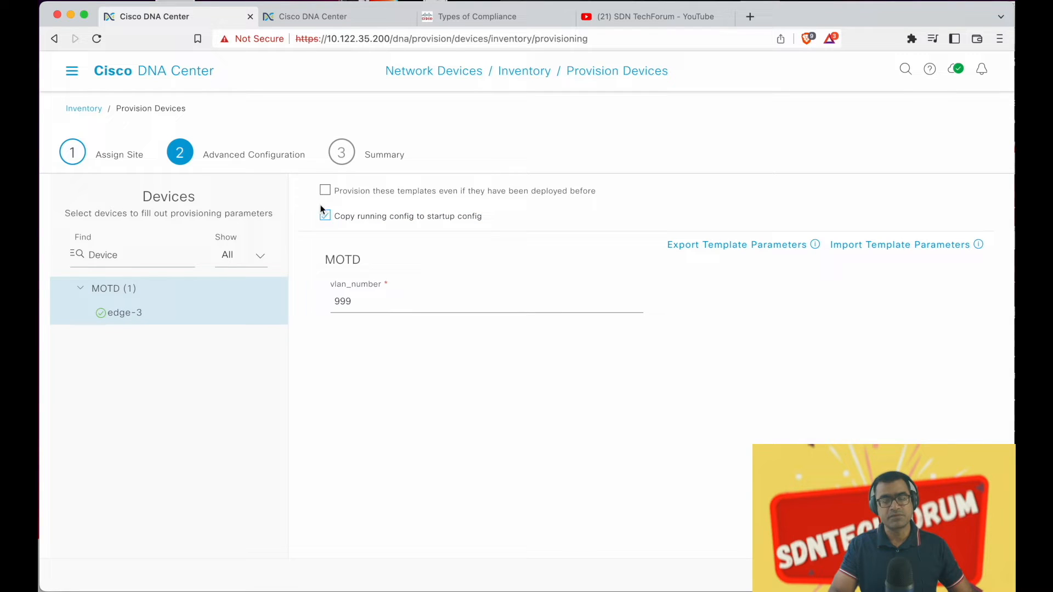
drag(359, 305, 334, 304)
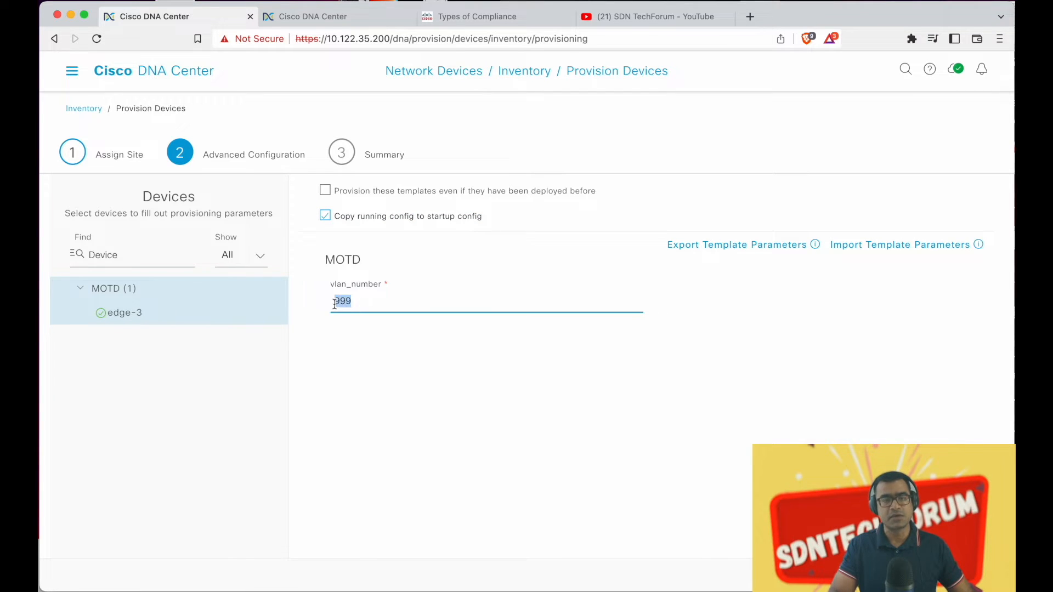
click(476, 258)
click(324, 190)
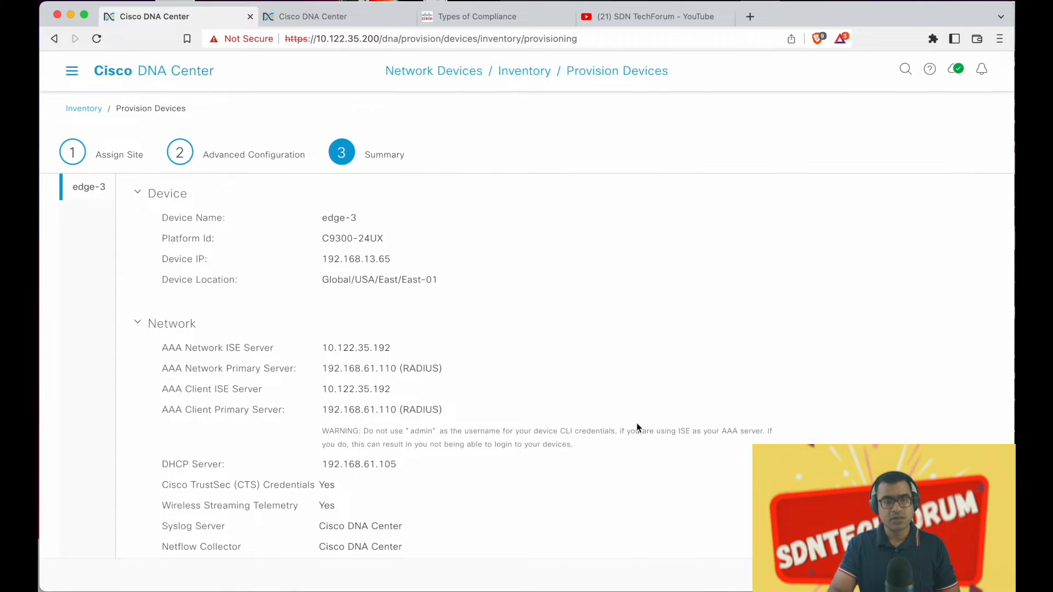
scroll(163, 523, down, 5)
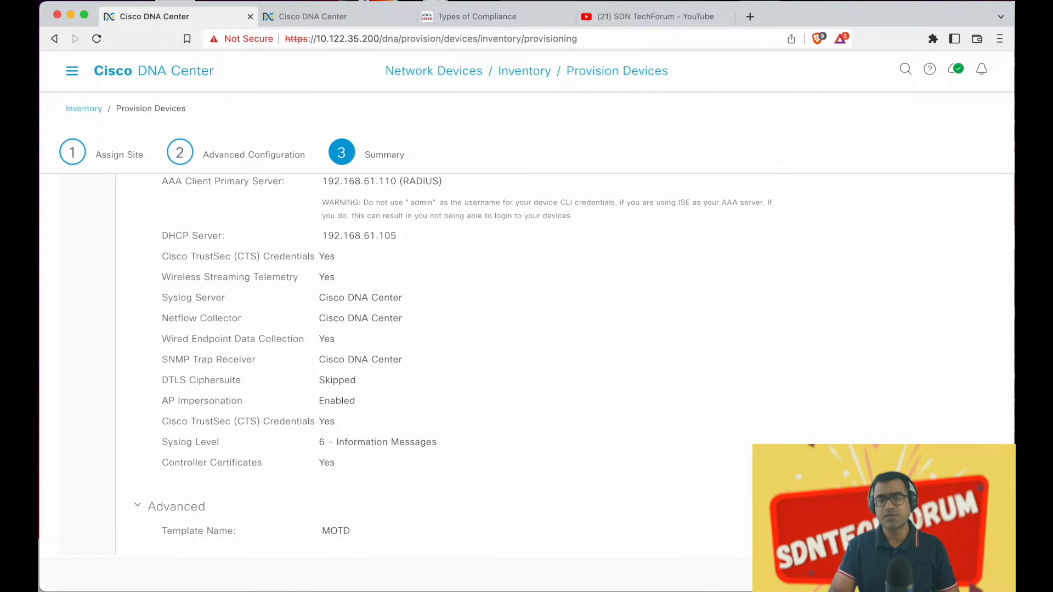
click(981, 574)
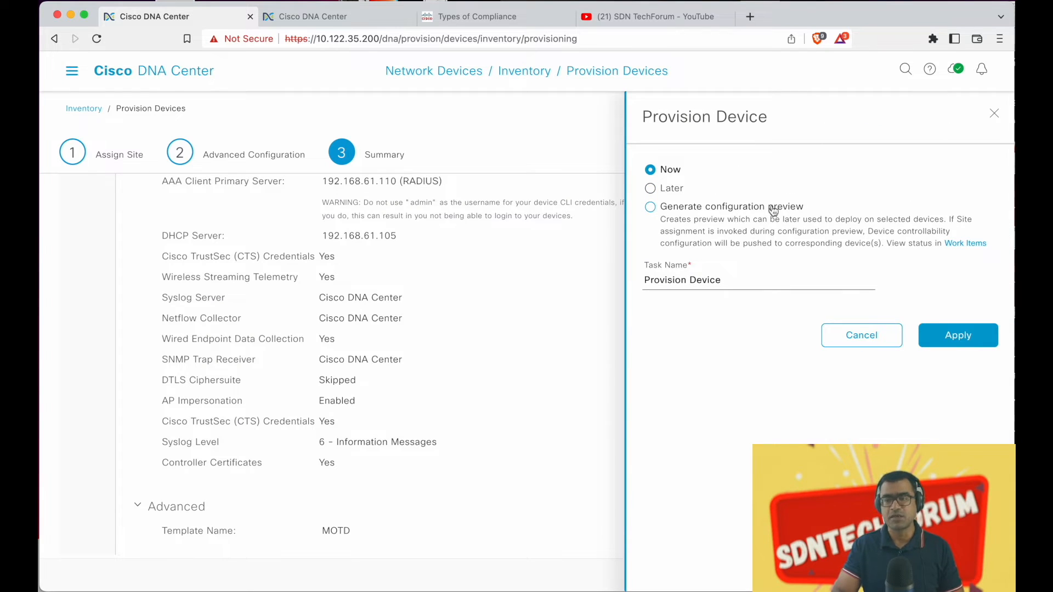
Apply the edge-3 provisioning now and refresh Tasks until it shows In Progress
click(967, 337)
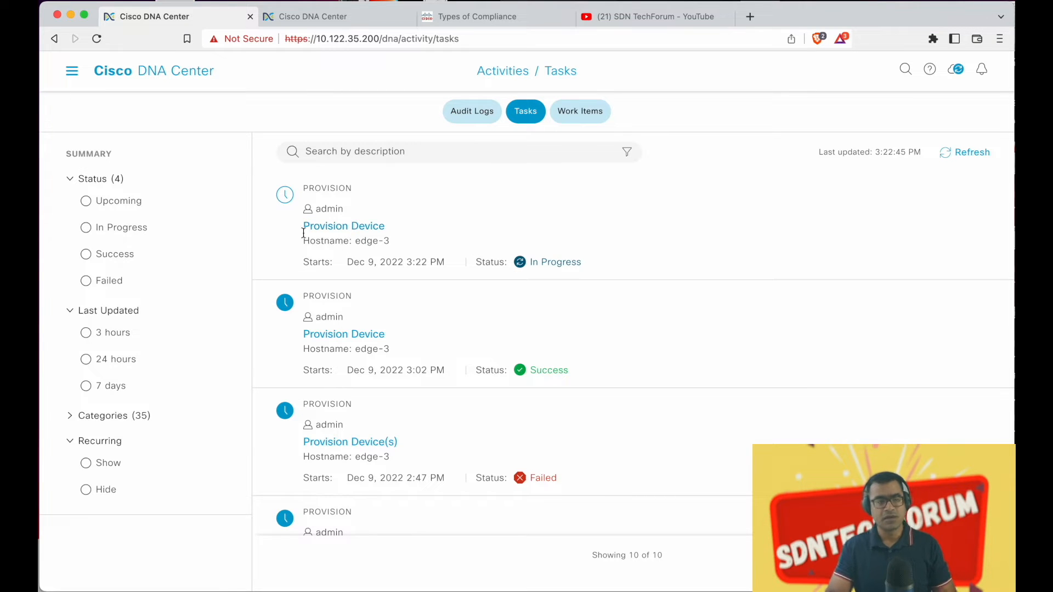
click(975, 161)
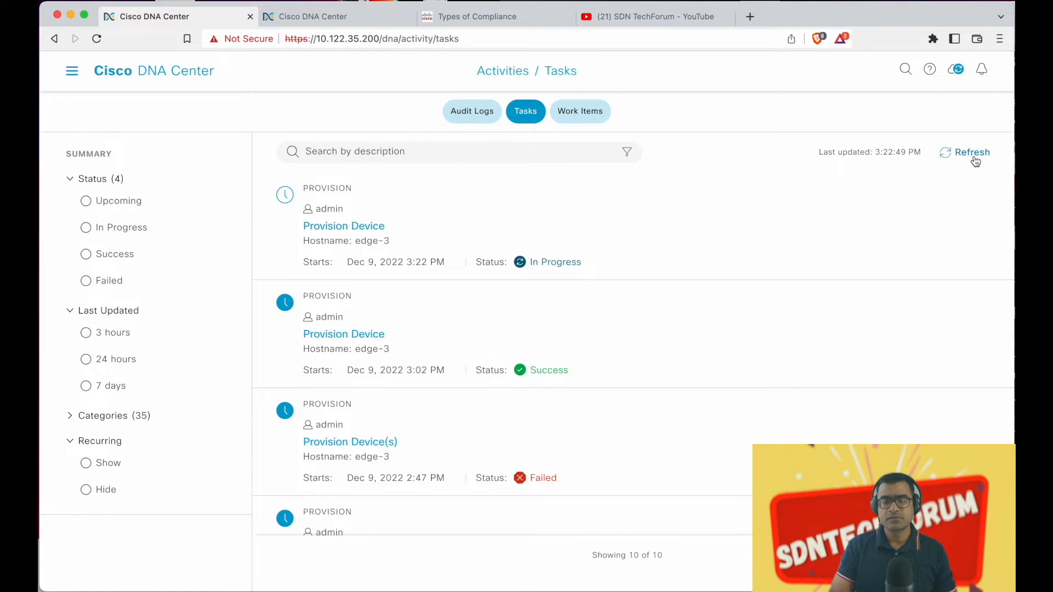
click(975, 160)
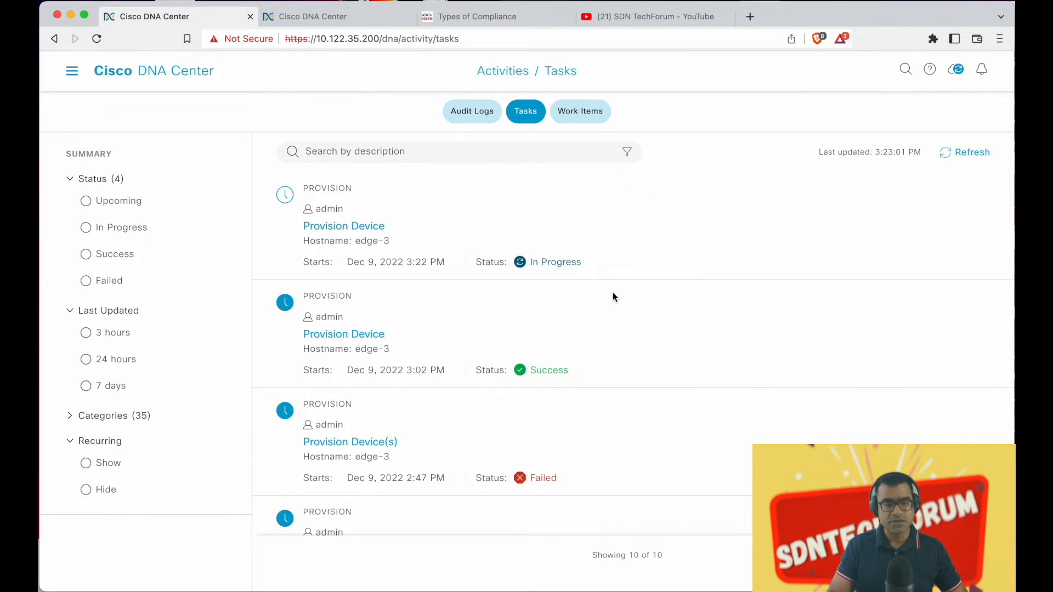
key(ctrl+Up)
Bring up the edge-3 console in SecureCRT and highlight the write memory log line
click(382, 289)
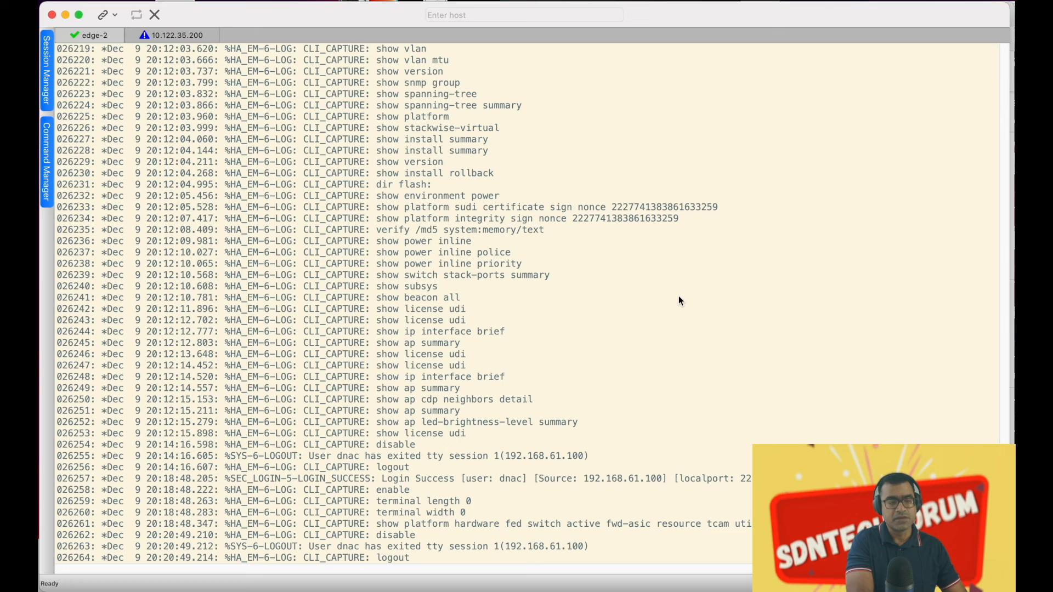
key(Return)
key(Return)
key(Return)
key(Return)
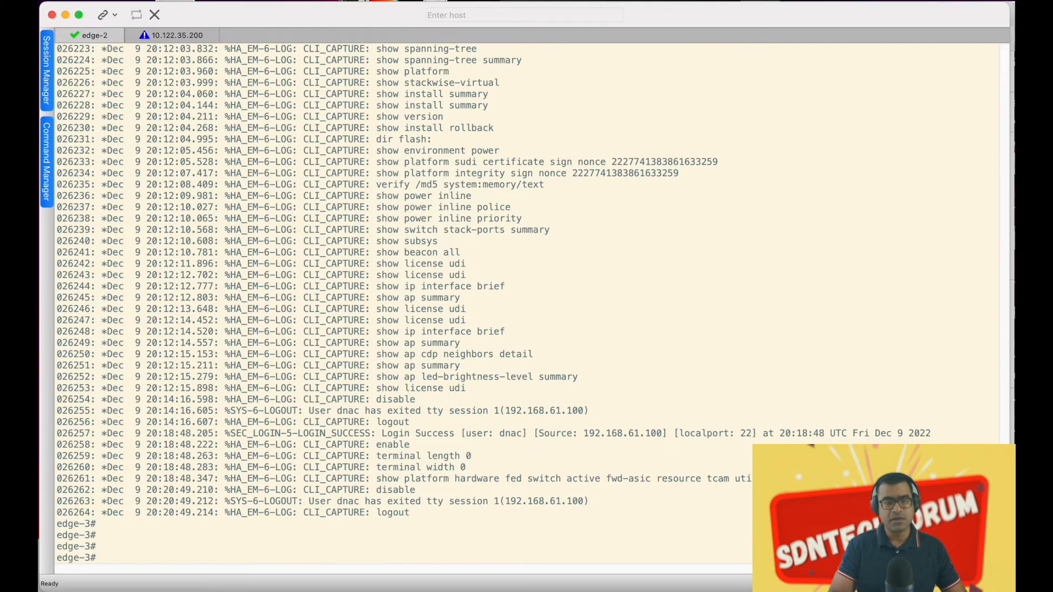
key(Return)
key(Return)
key(Return)
key(Return)
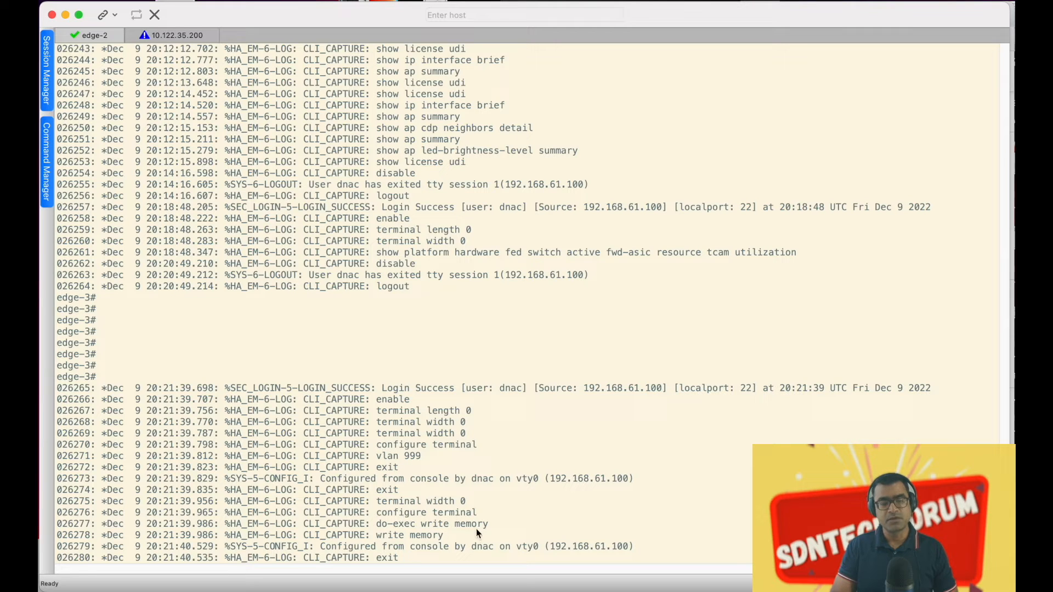
drag(444, 535, 355, 532)
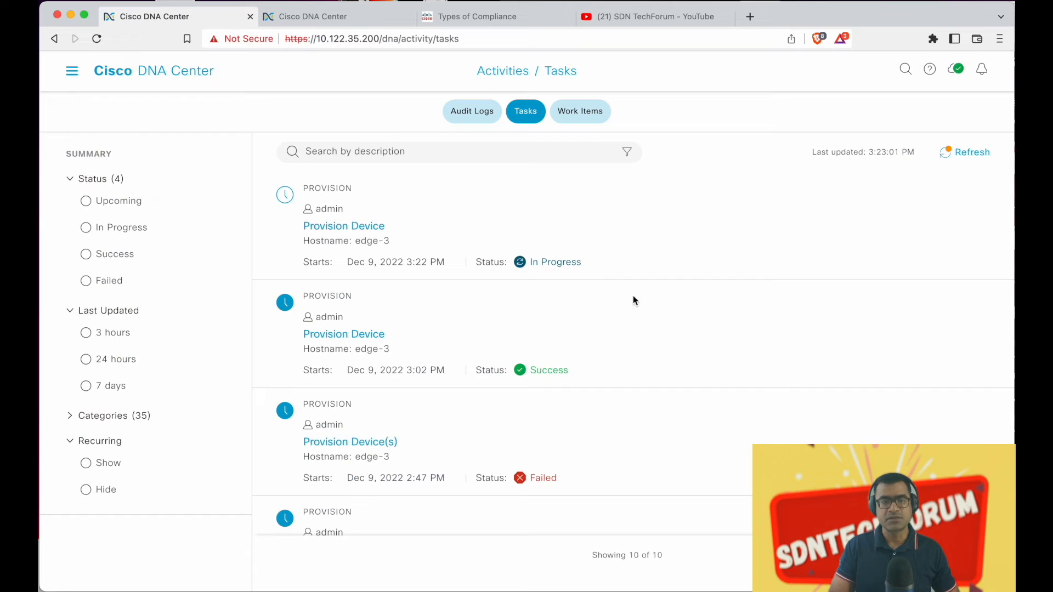
Refresh Tasks to confirm edge-3 provisioned, then open edge-3's Compliant link from Inventory
click(972, 152)
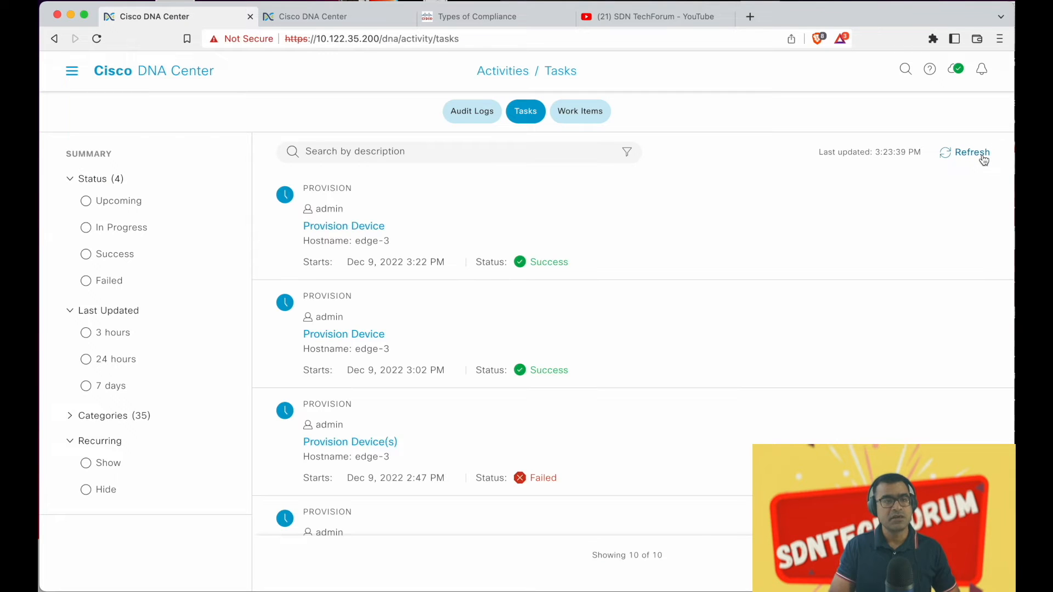
click(76, 80)
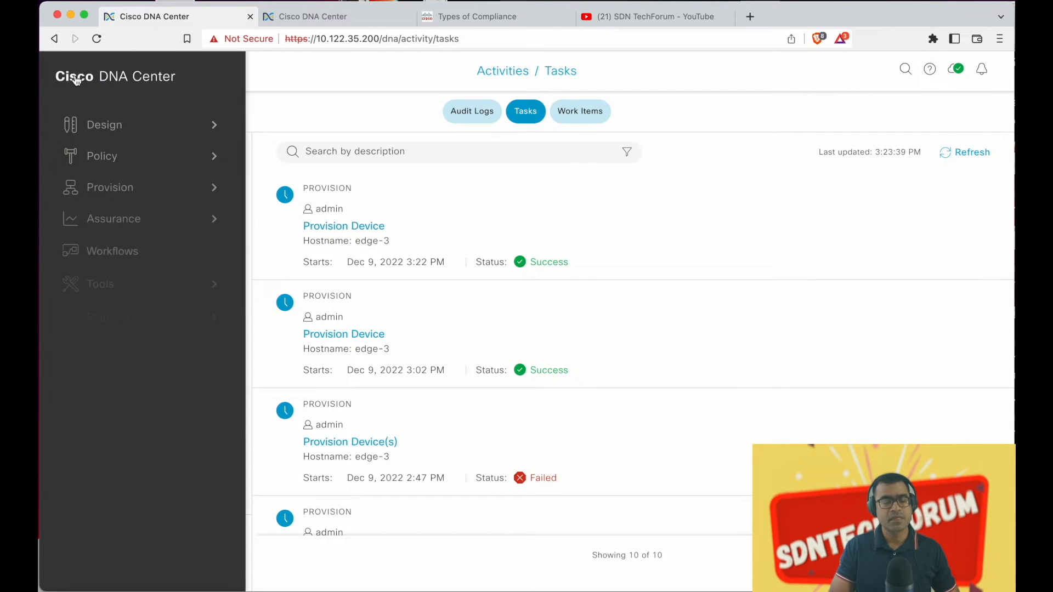
mouse_move(112, 188)
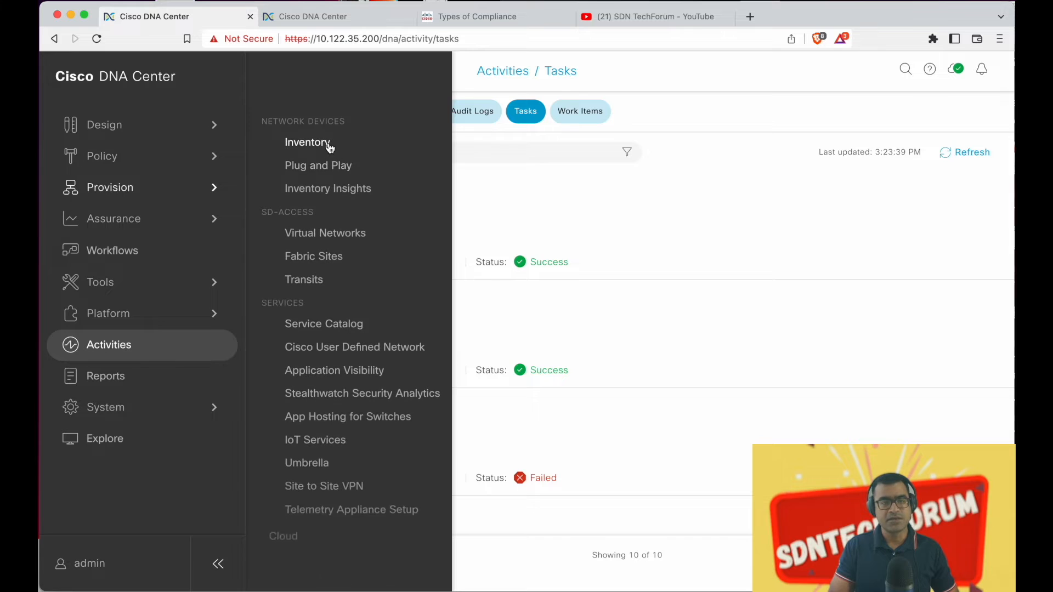
click(328, 143)
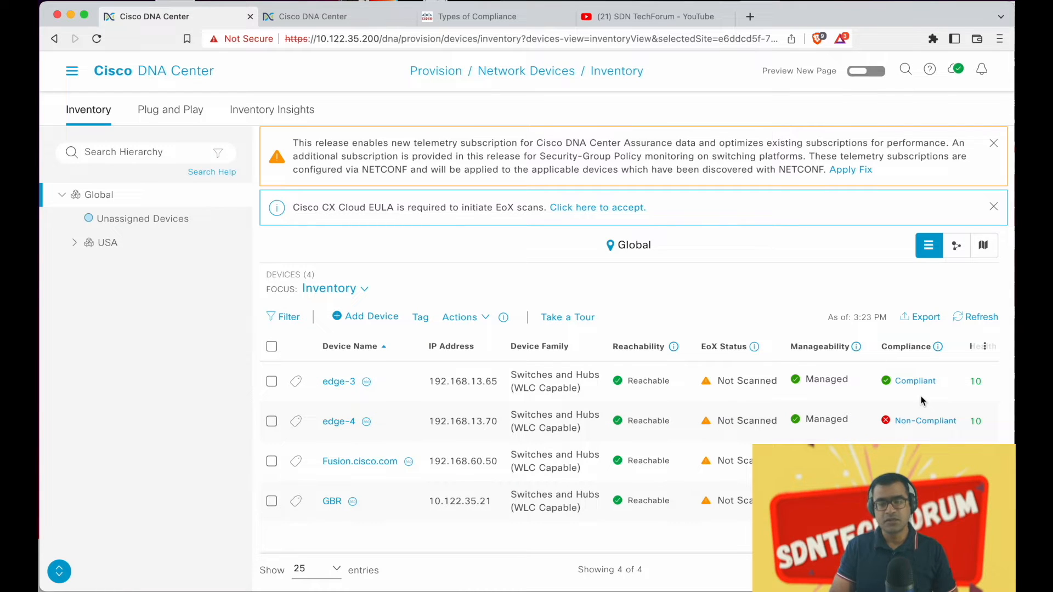
click(919, 381)
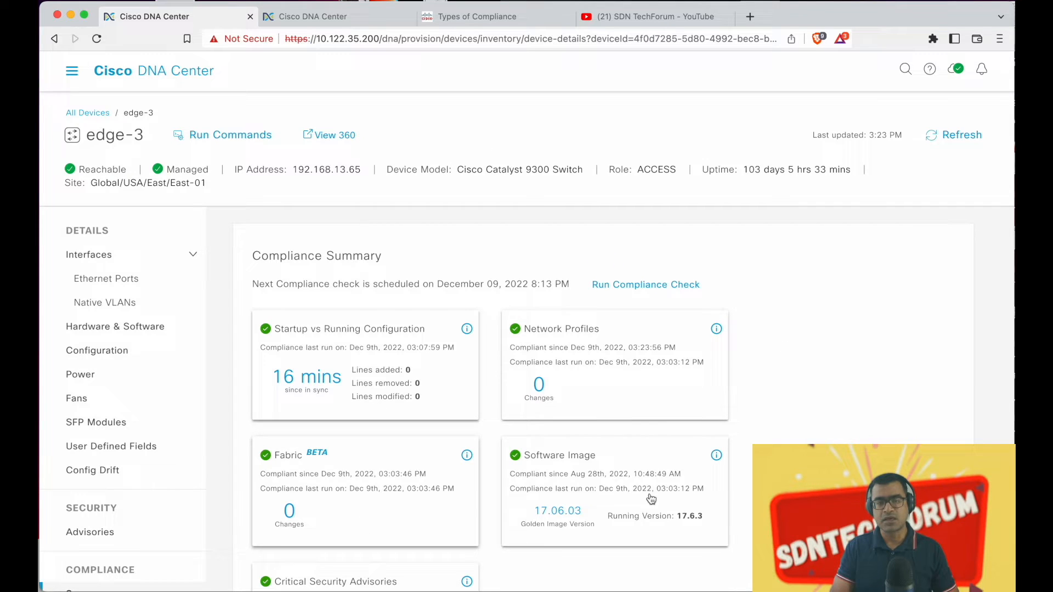
View edge-3's Network Profiles compliance details, then go back to the Compliance Summary
scroll(719, 485, down, 3)
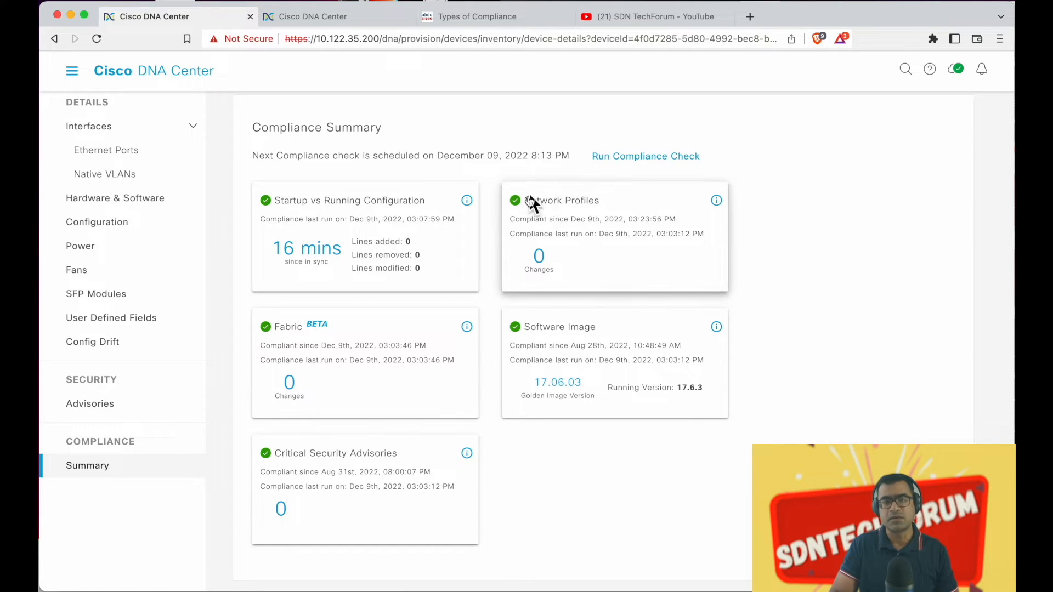
click(611, 225)
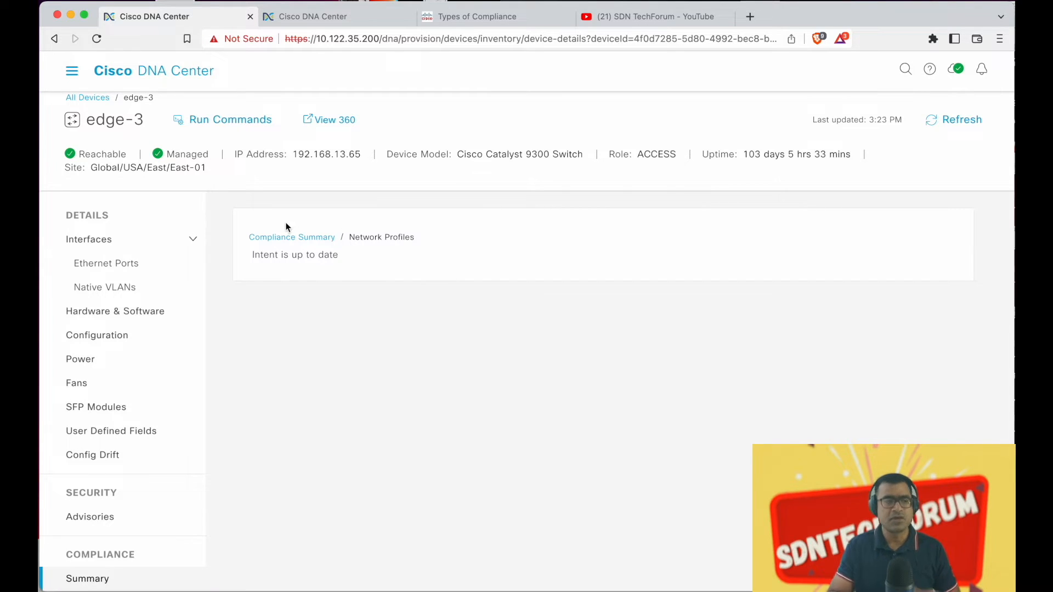
click(295, 237)
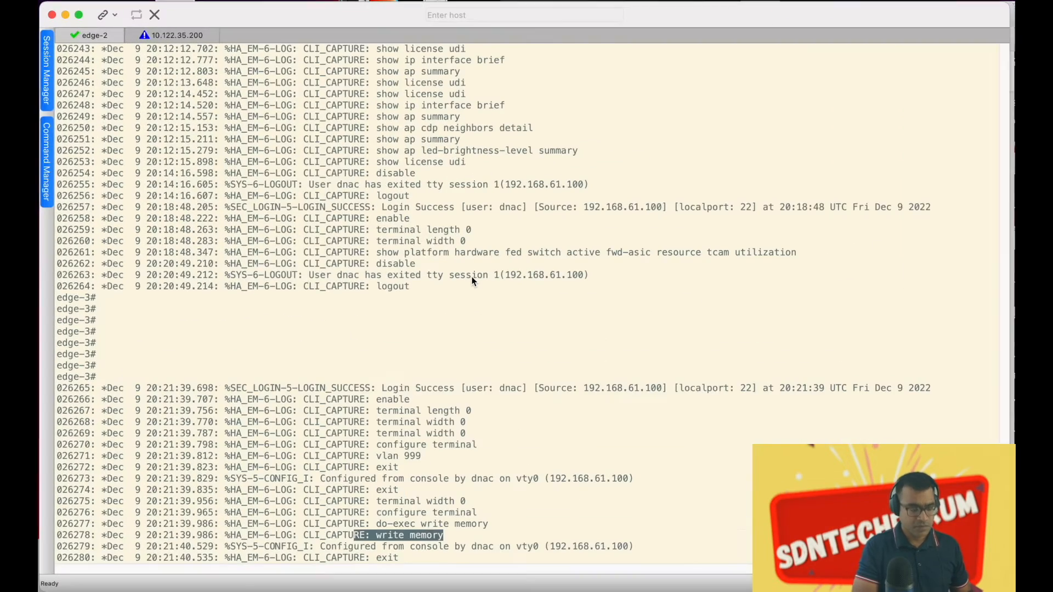
Delete VLAN 999 on edge-3 using conf t, no vlan 999, then end
key(Return)
key(Return)
key(Return)
key(Return)
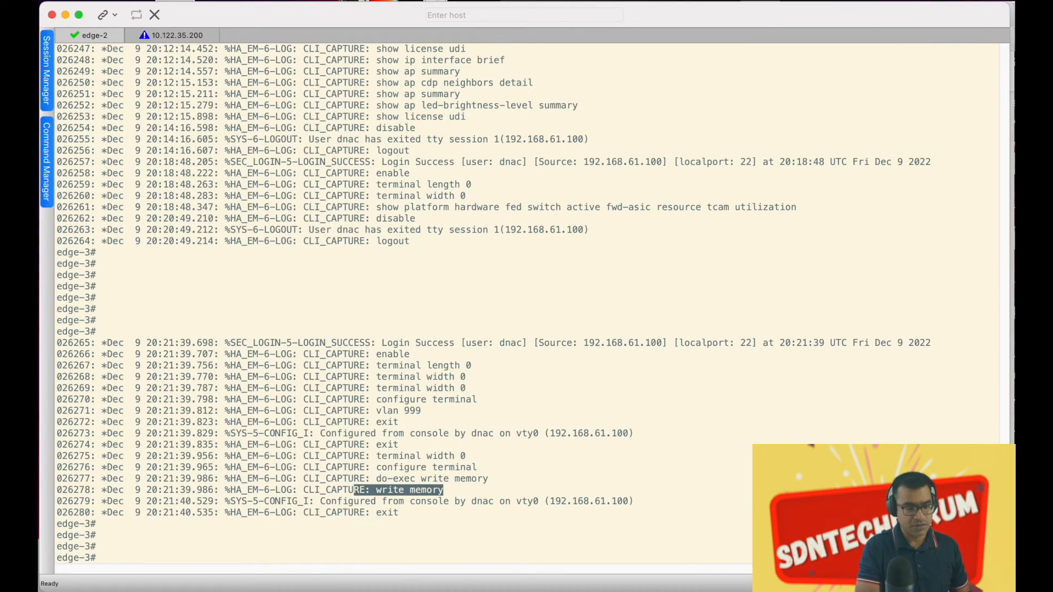
text(conf t)
key(Return)
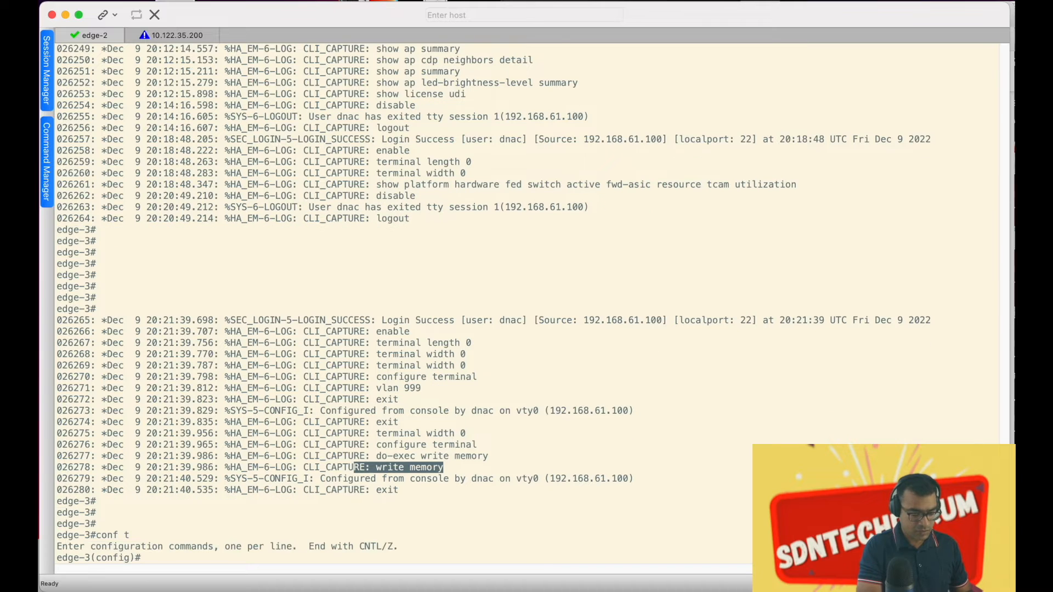
text(no vlan 999)
key(Return)
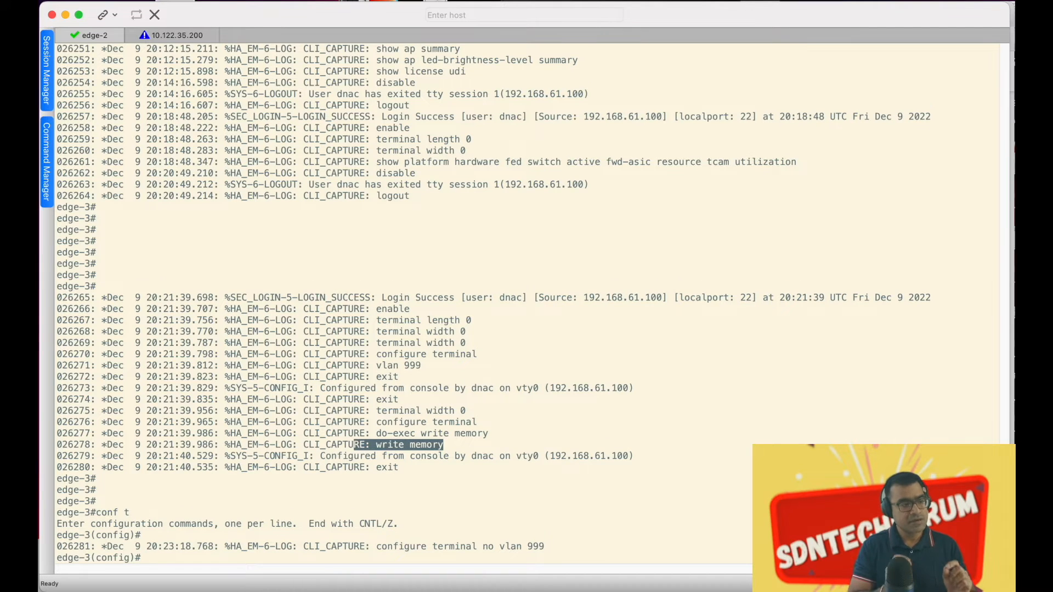
text(end)
key(Return)
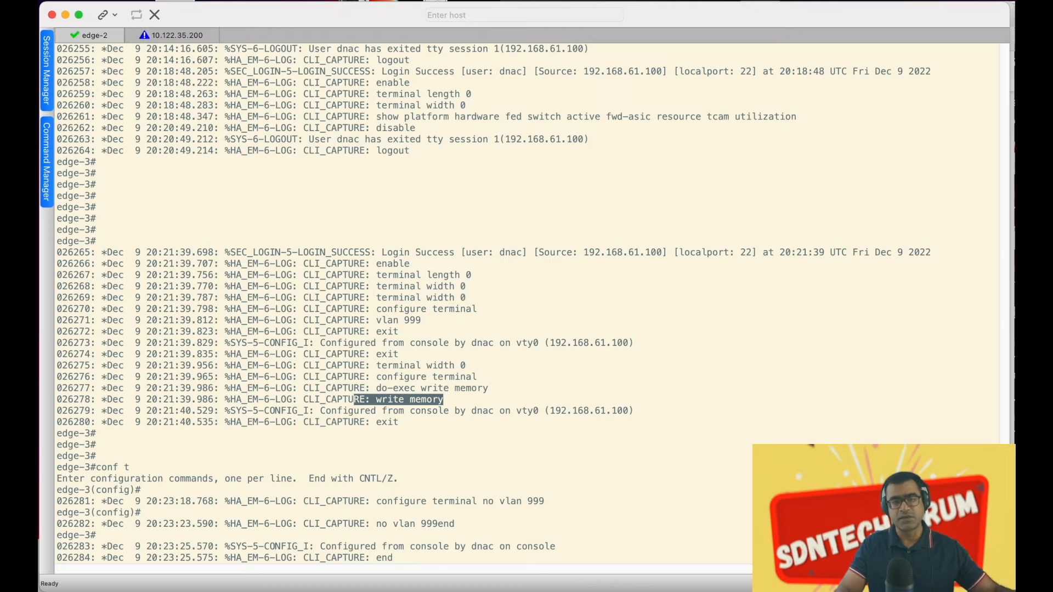
key(ctrl+Up)
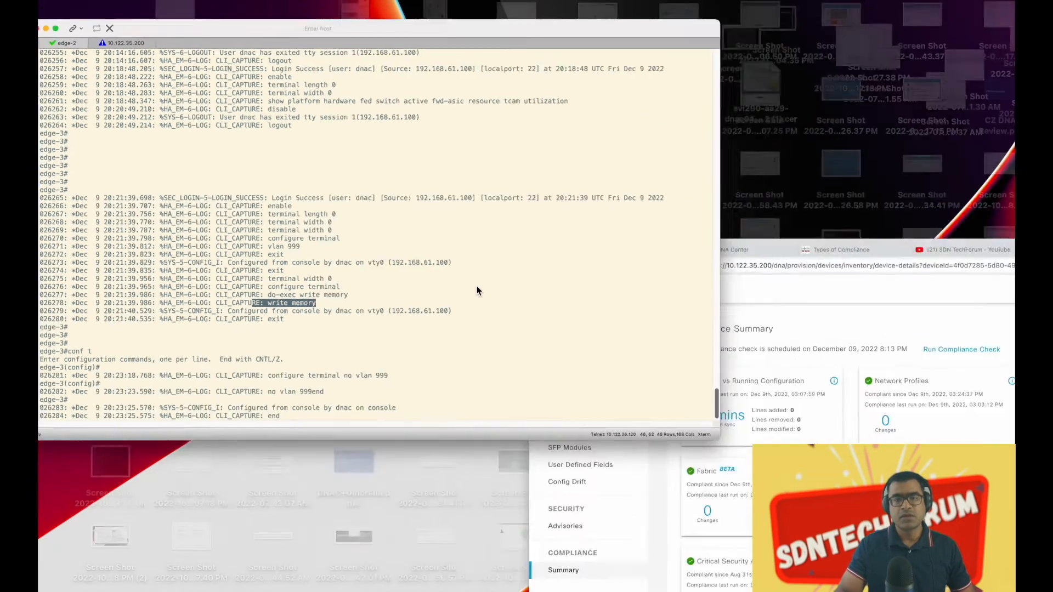
Run a new compliance check for edge-3 in the DNA Center browser
click(965, 361)
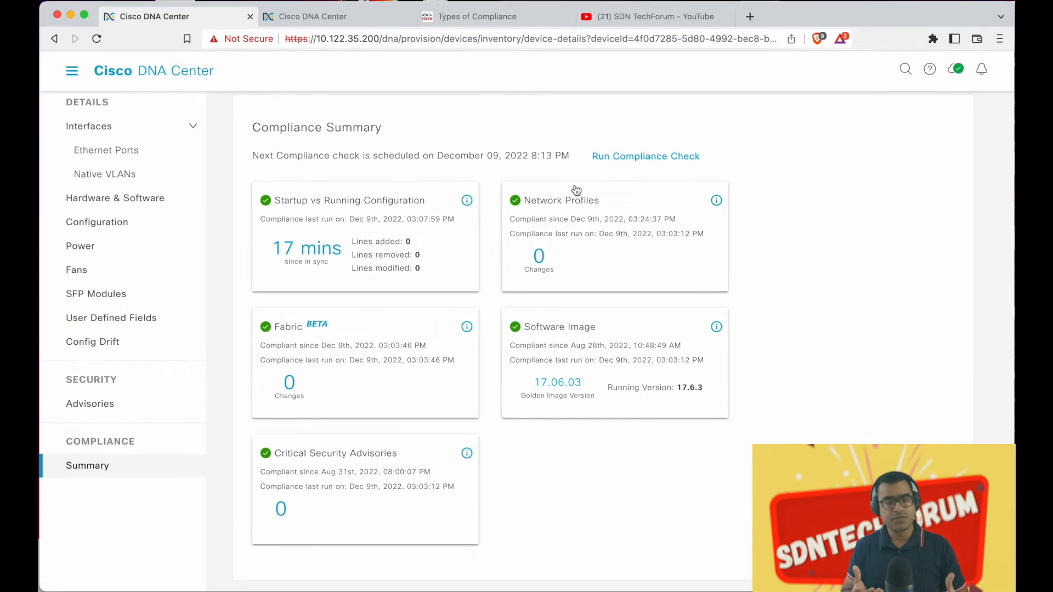
click(681, 159)
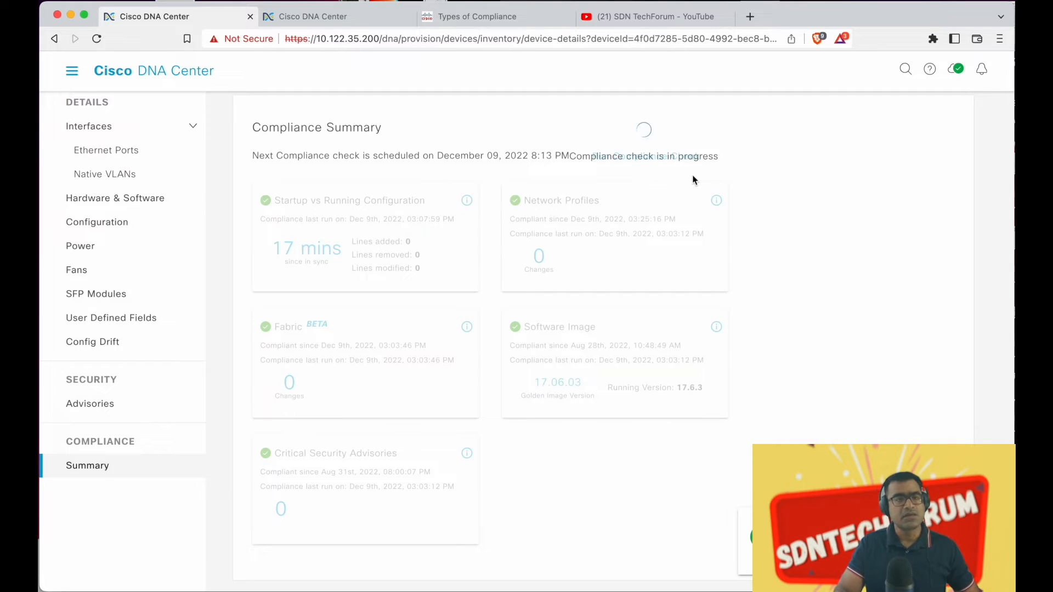
key(ctrl+Up)
click(430, 279)
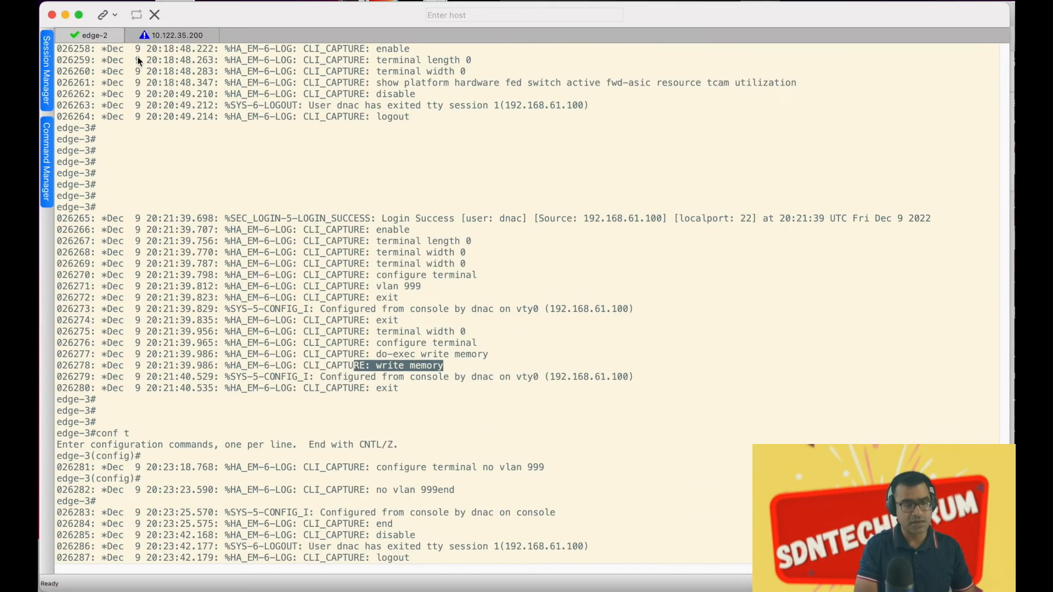
Switch to the 10.122.35.200 appliance shell and find the earlier config-archive log command
click(175, 35)
key(Return)
key(Return)
key(Return)
key(Return)
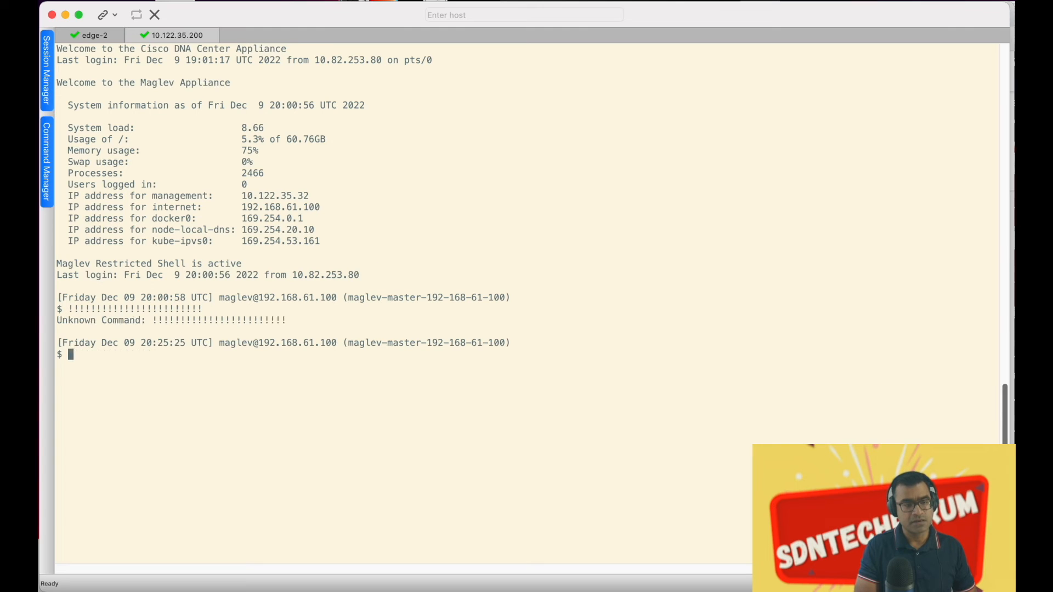
key(Up)
key(Up)
key(Up)
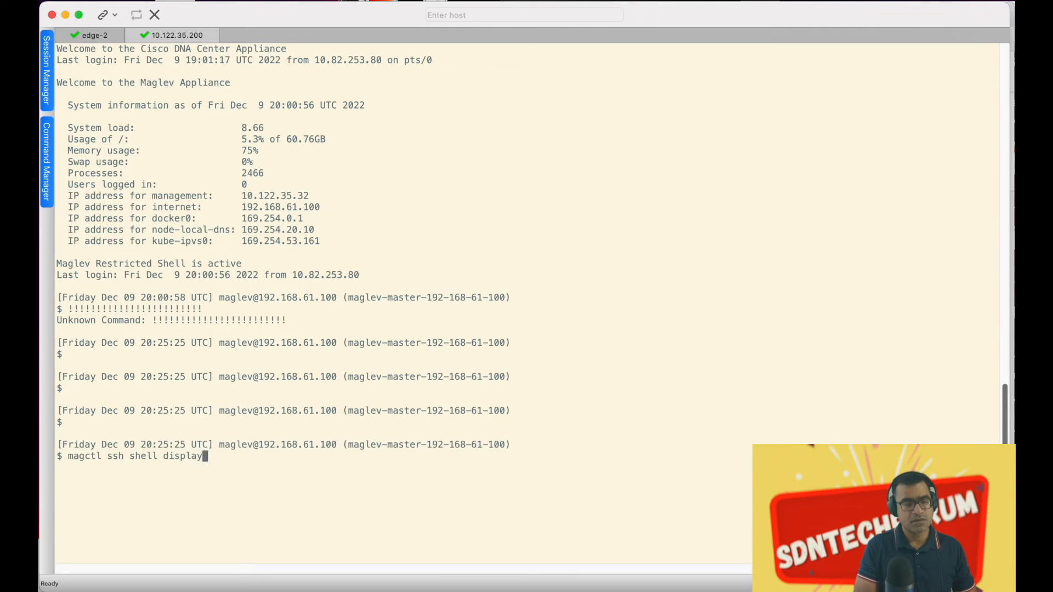
key(Down)
key(Down)
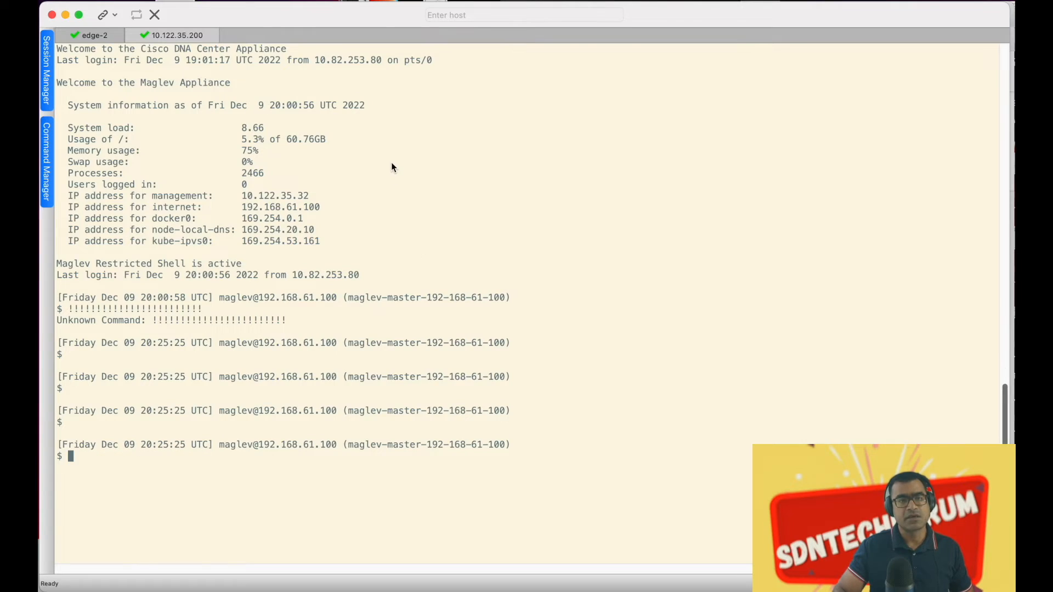
scroll(391, 165, up, 8)
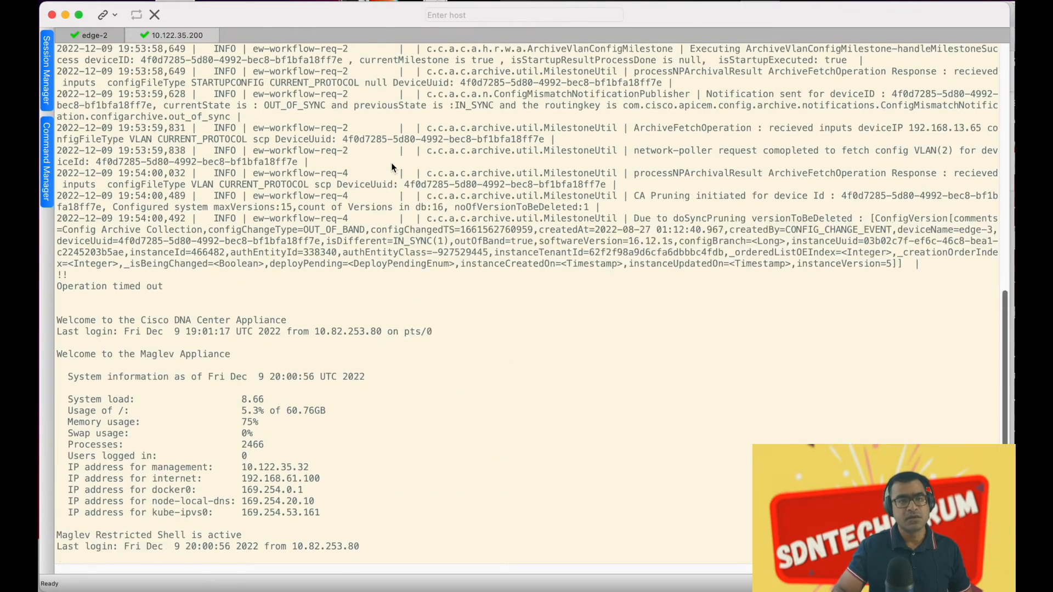
scroll(391, 166, up, 20)
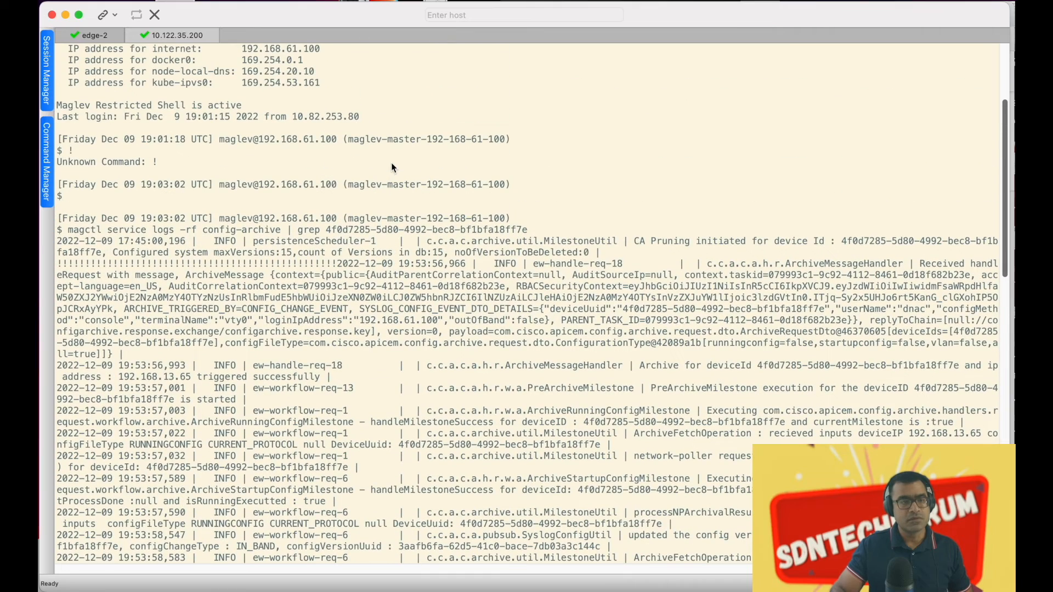
Copy and run magctl service logs -rf config-archive filtered on edge-3's device ID
drag(528, 232, 70, 232)
key(super+c)
click(706, 198)
scroll(706, 201, down, 12)
scroll(707, 220, down, 11)
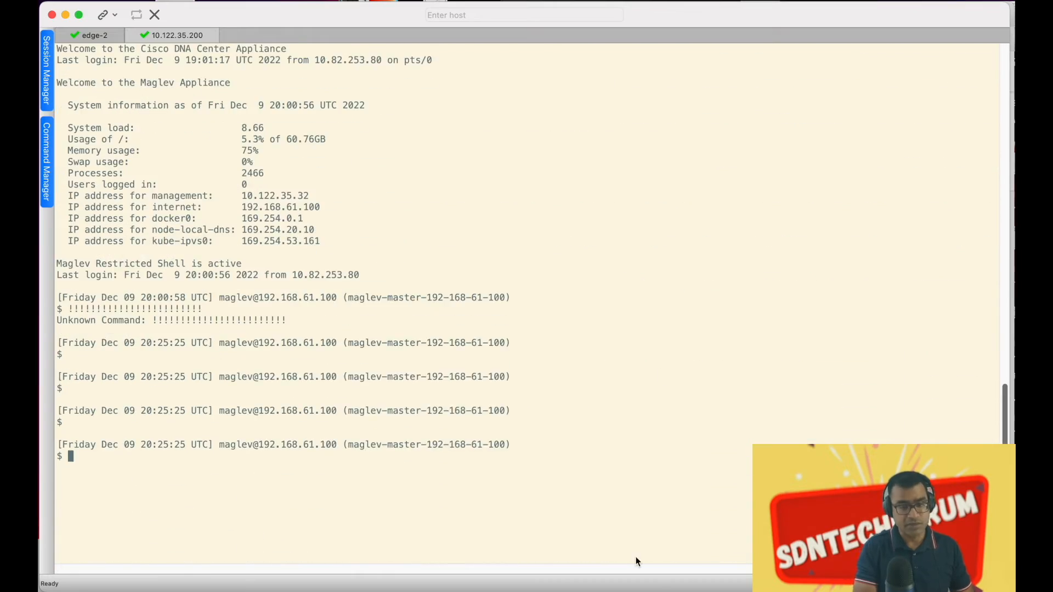
key(super+v)
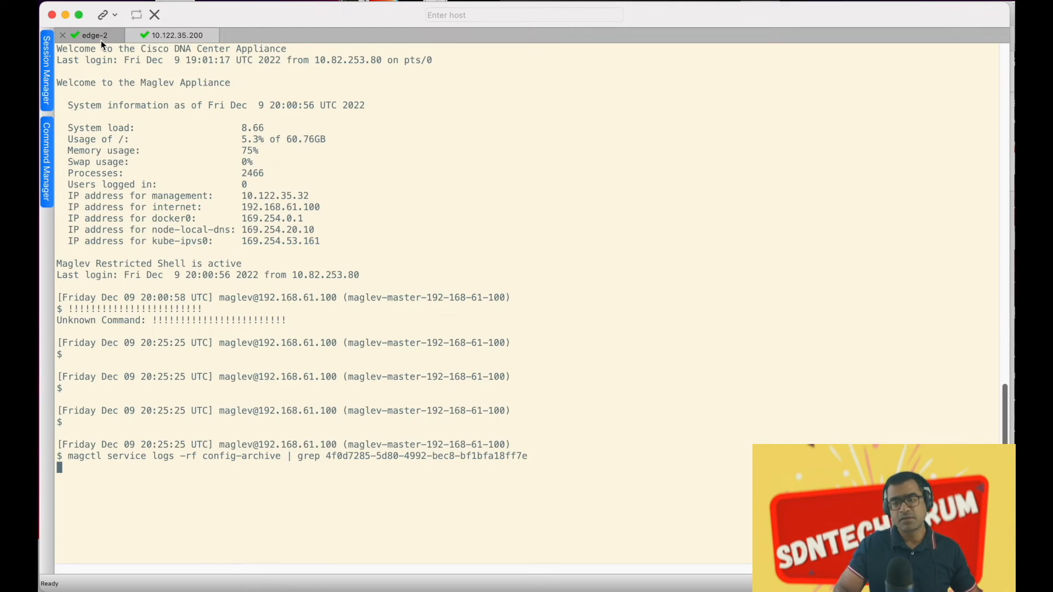
click(175, 35)
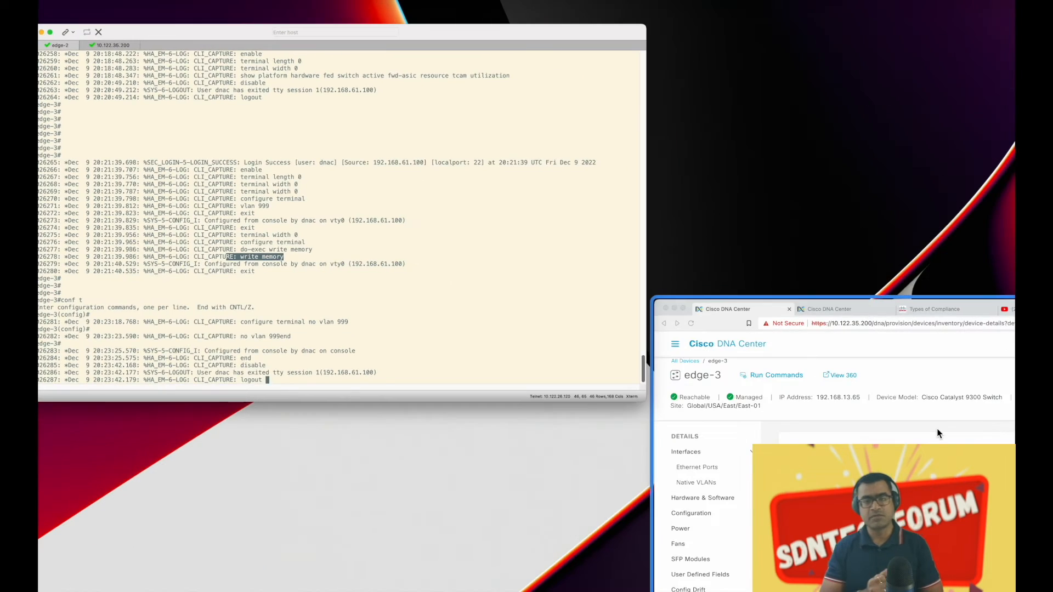
Rerun edge-3's compliance check in Cisco DNA Center and review the reloading cards
click(932, 329)
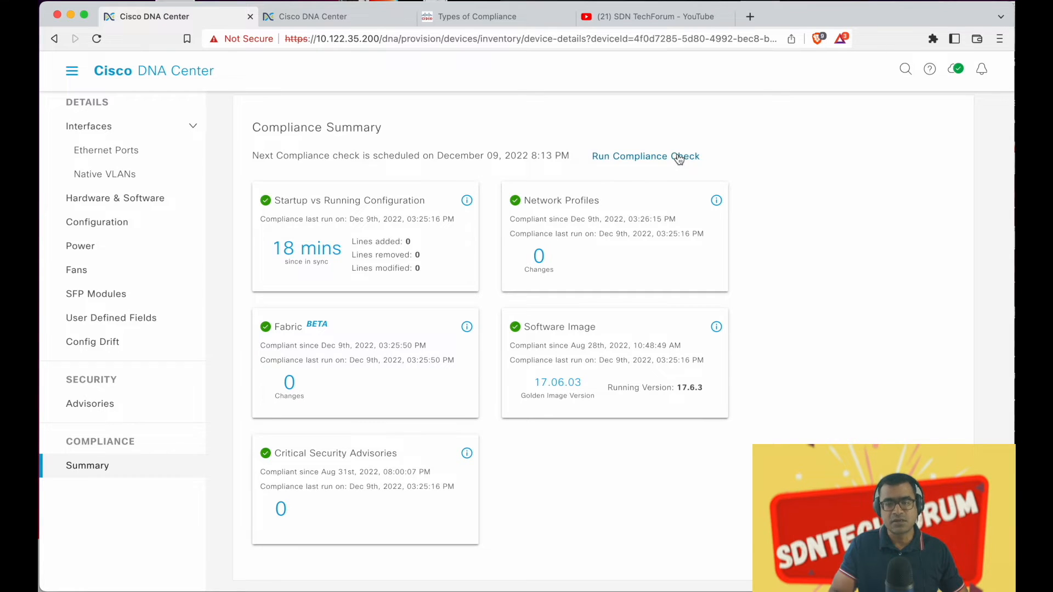
click(679, 157)
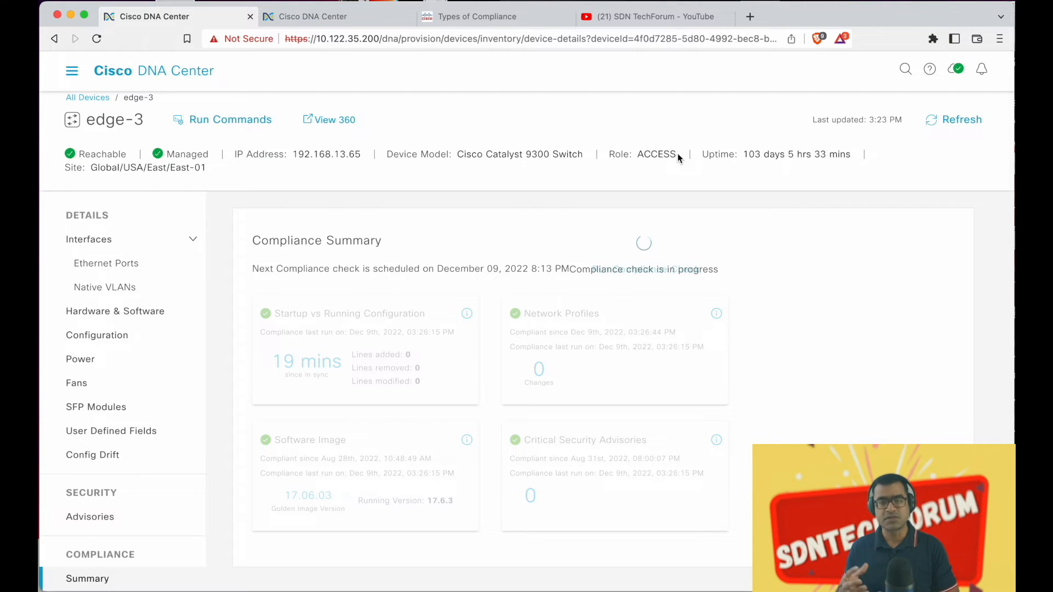
scroll(676, 153, down, 2)
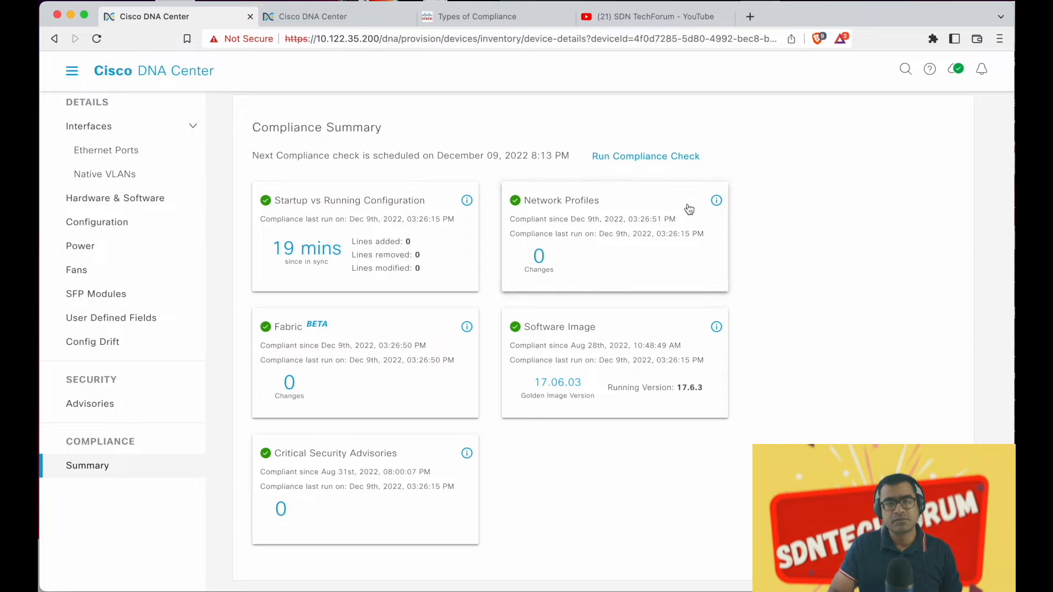
Start another edge-3 compliance check, then page through sh vlan output showing no VLAN 999
click(662, 163)
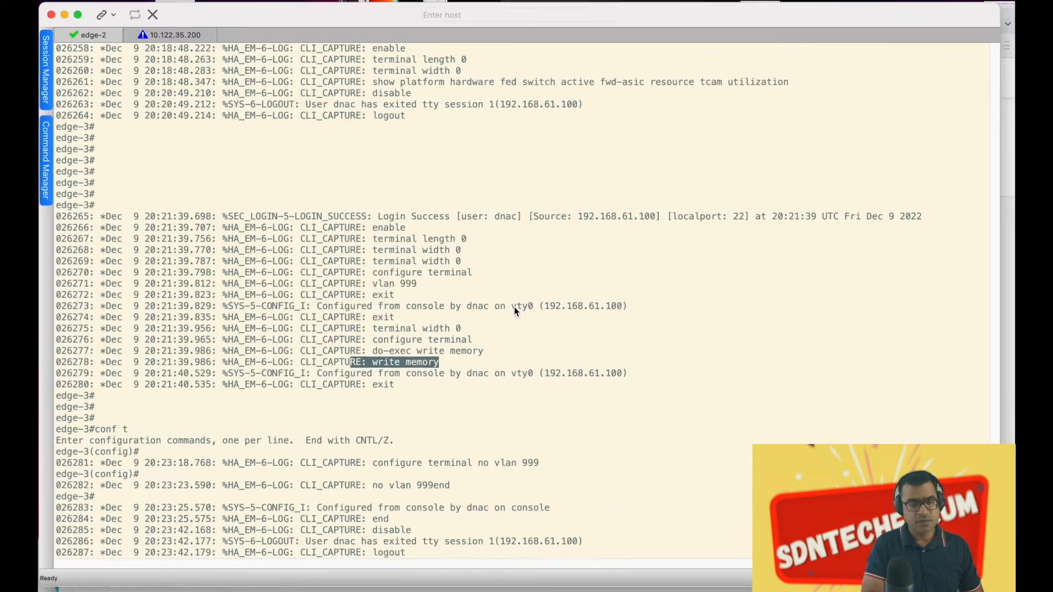
key(Return)
key(Return)
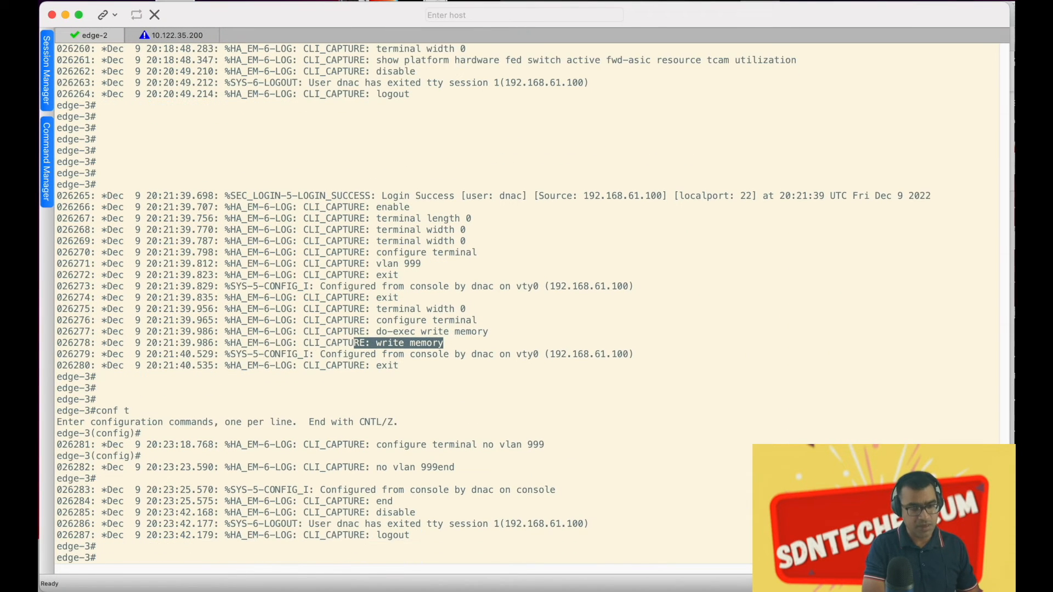
key(Return)
key(Return)
key(Return)
text(sh vlan)
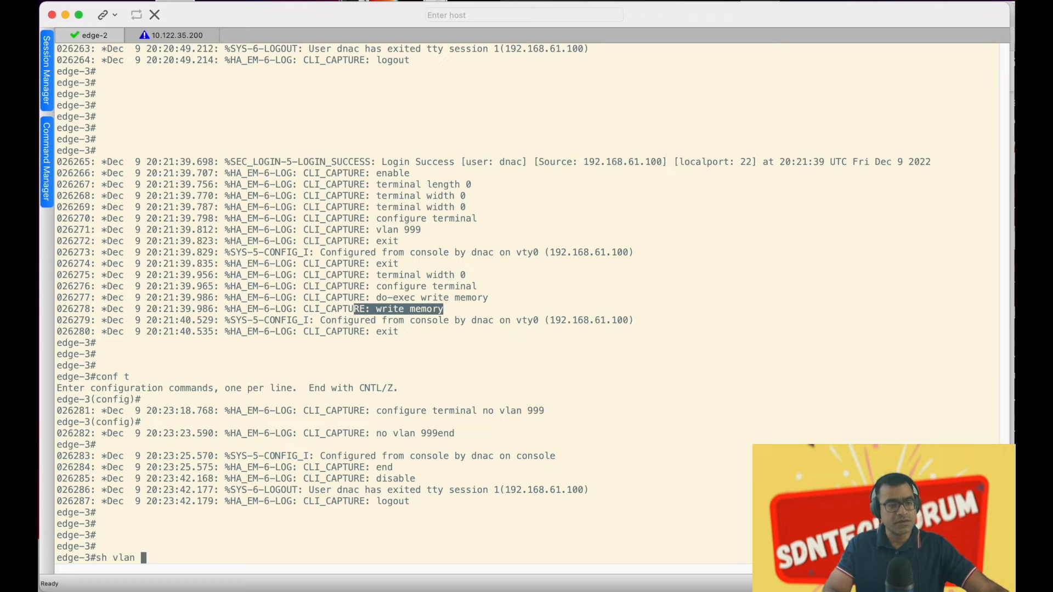
key(Return)
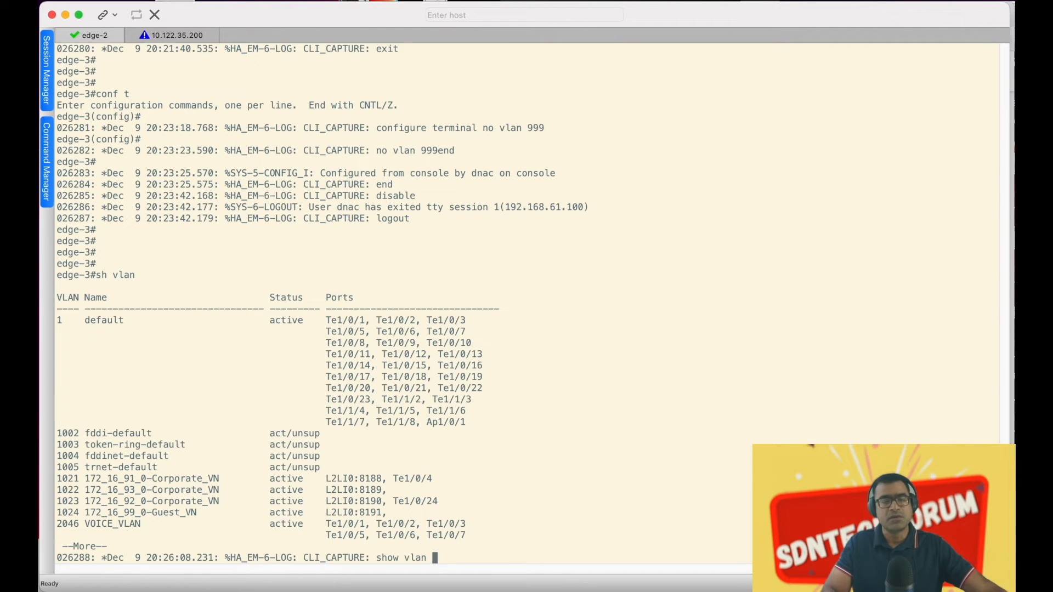
key(space)
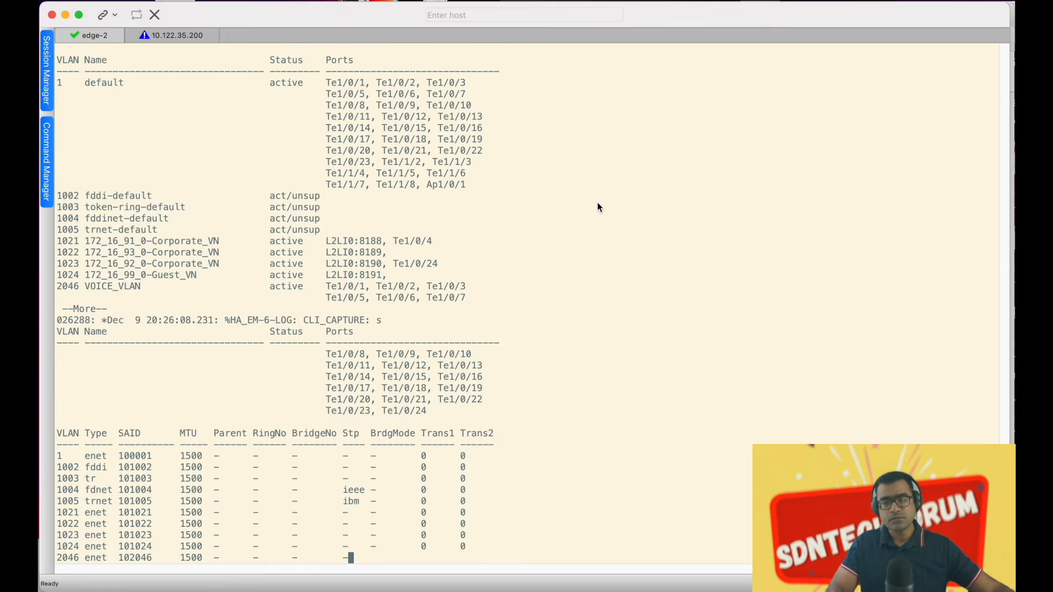
key(space)
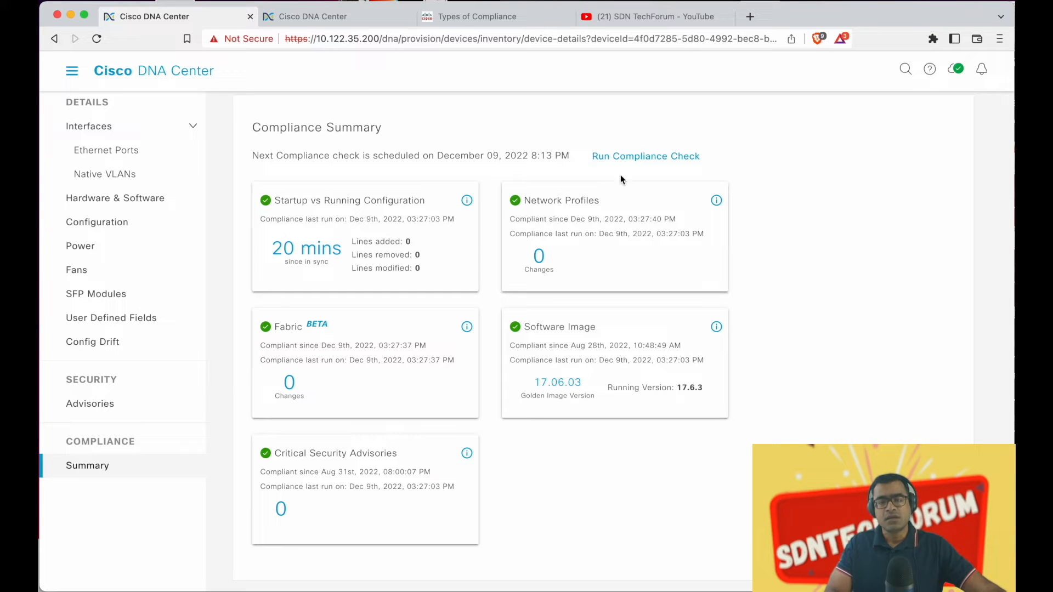
Run another edge-3 compliance check and highlight the Types of Compliance table's first column heading
click(658, 156)
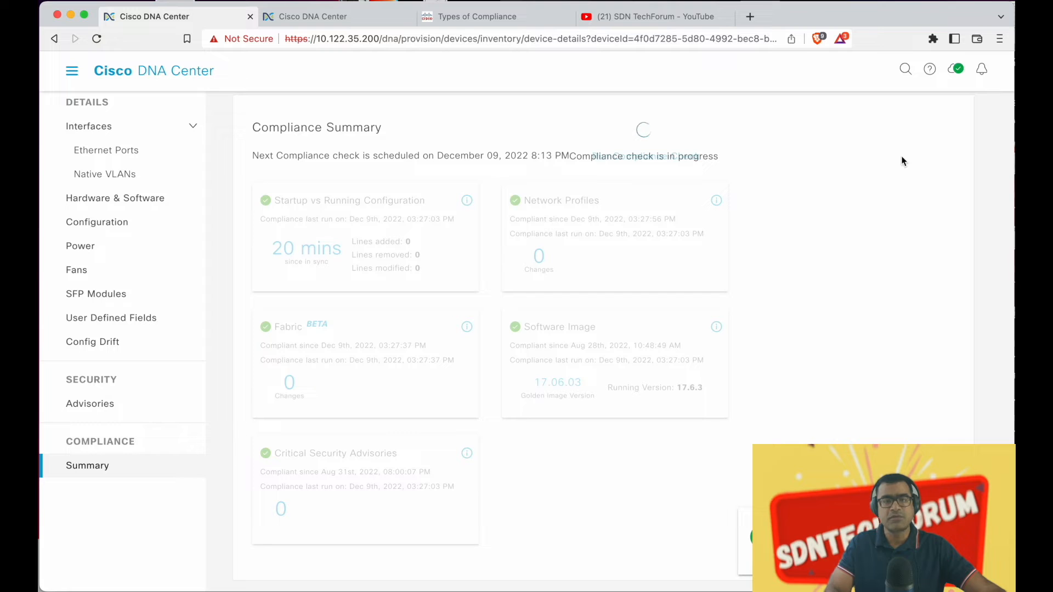
click(496, 20)
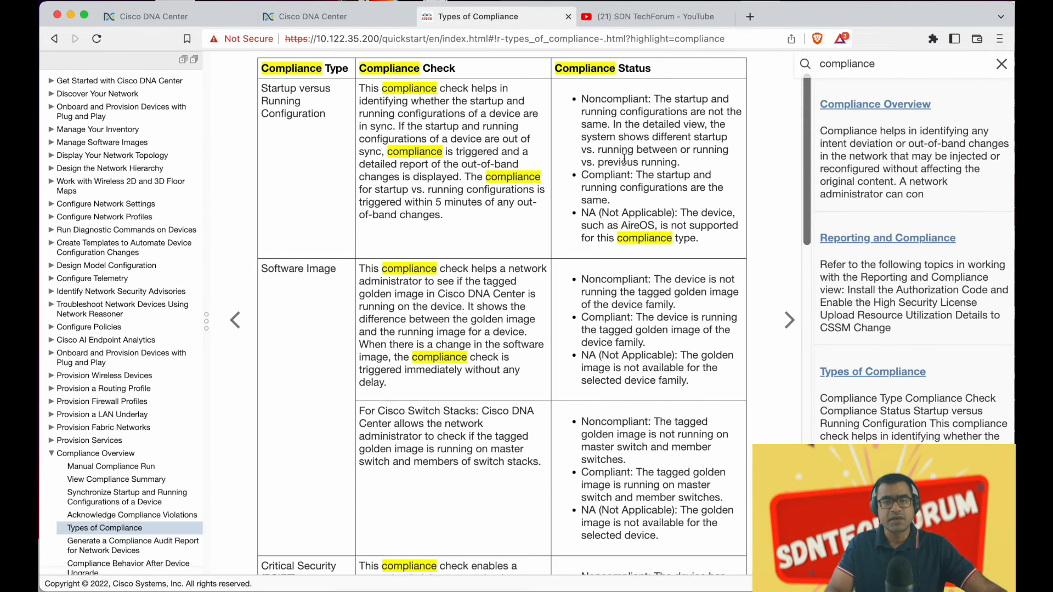
scroll(623, 159, up, 2)
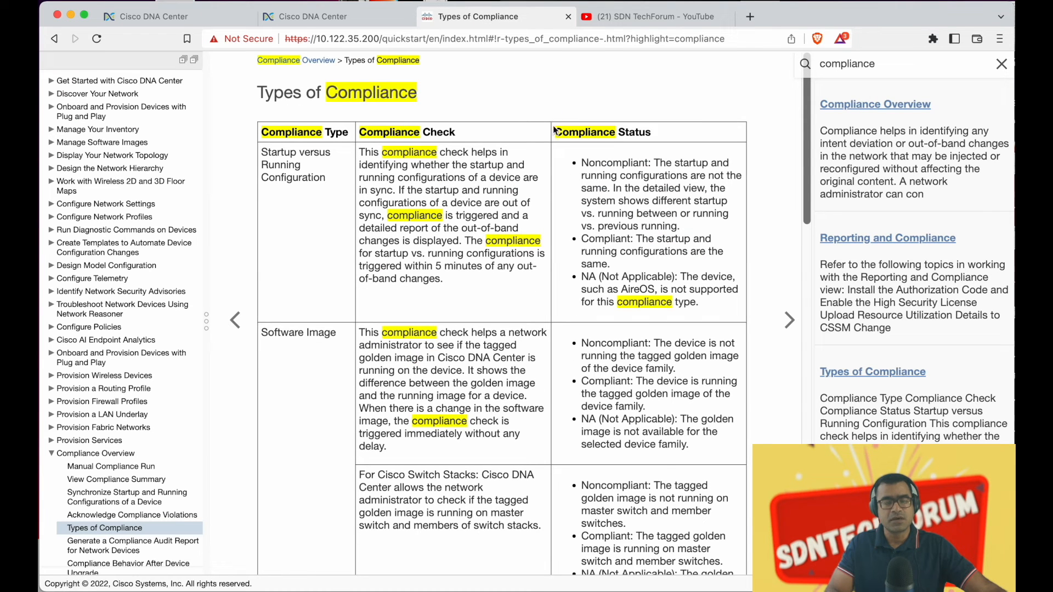
scroll(362, 122, down, 2)
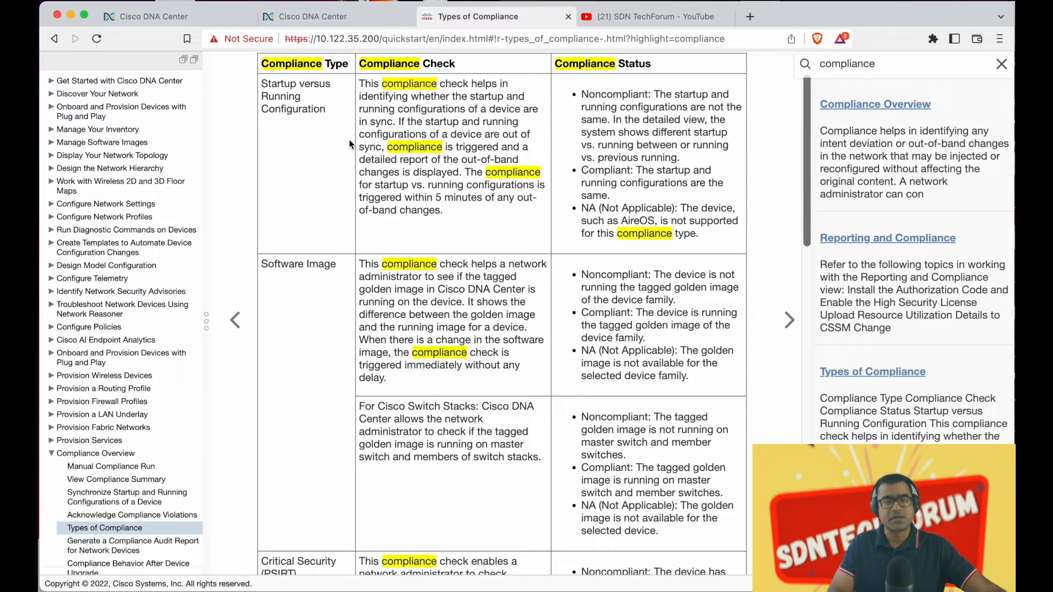
drag(348, 64, 284, 64)
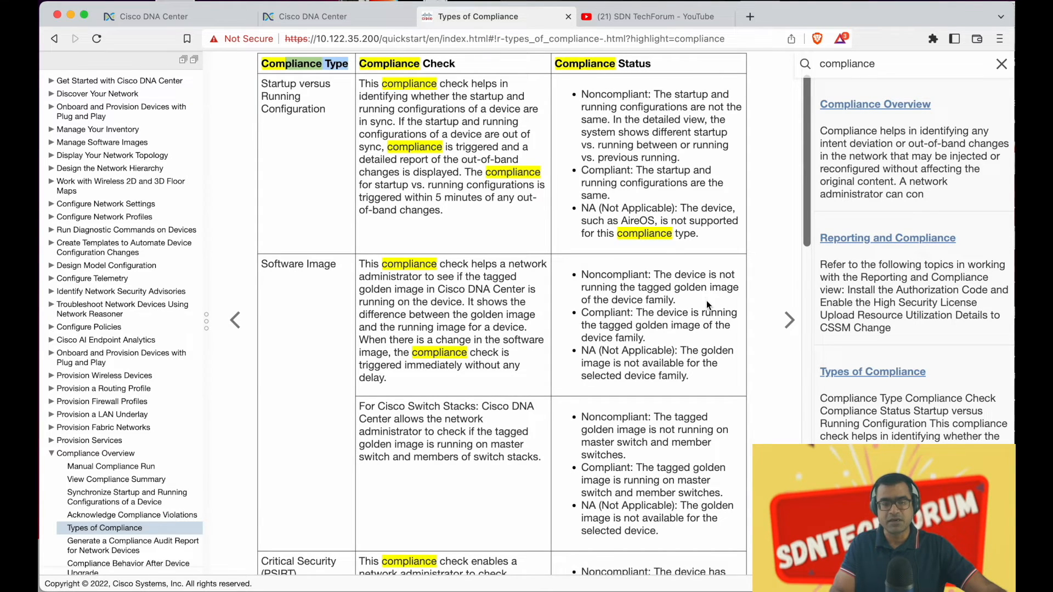
Scroll the Types of Compliance page, then view Tasks showing edge-3 provisioning Success
scroll(706, 301, down, 2)
scroll(707, 301, down, 3)
scroll(706, 300, down, 1)
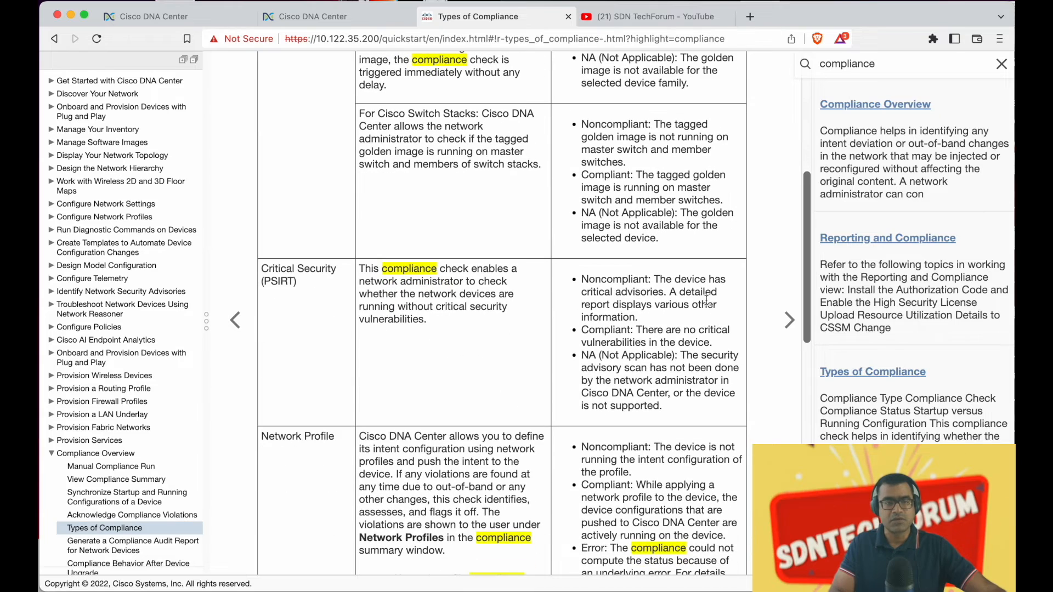
scroll(684, 307, down, 5)
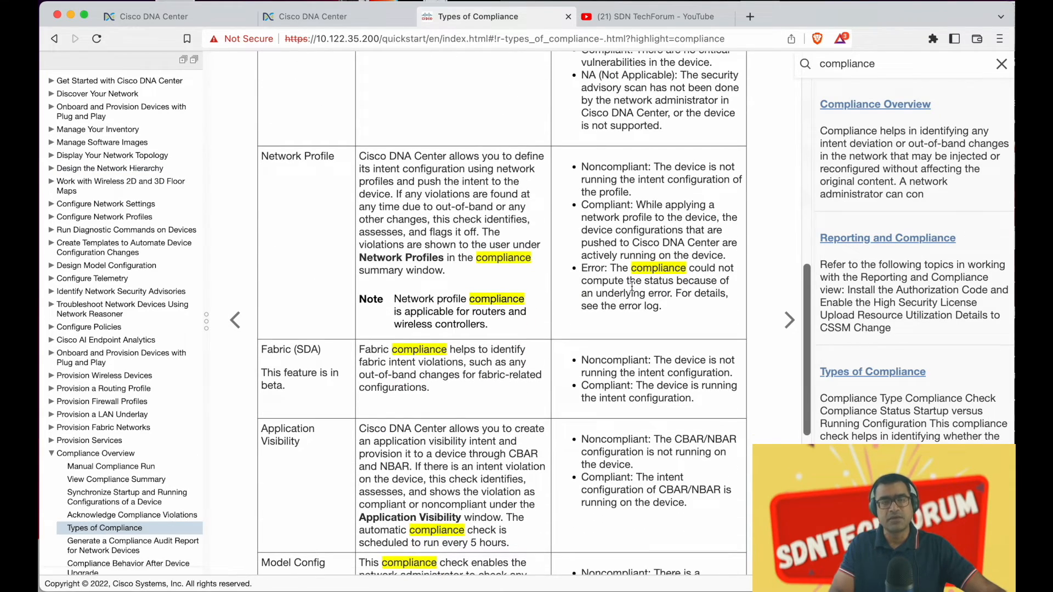
scroll(632, 286, down, 2)
scroll(632, 285, down, 2)
scroll(636, 291, up, 10)
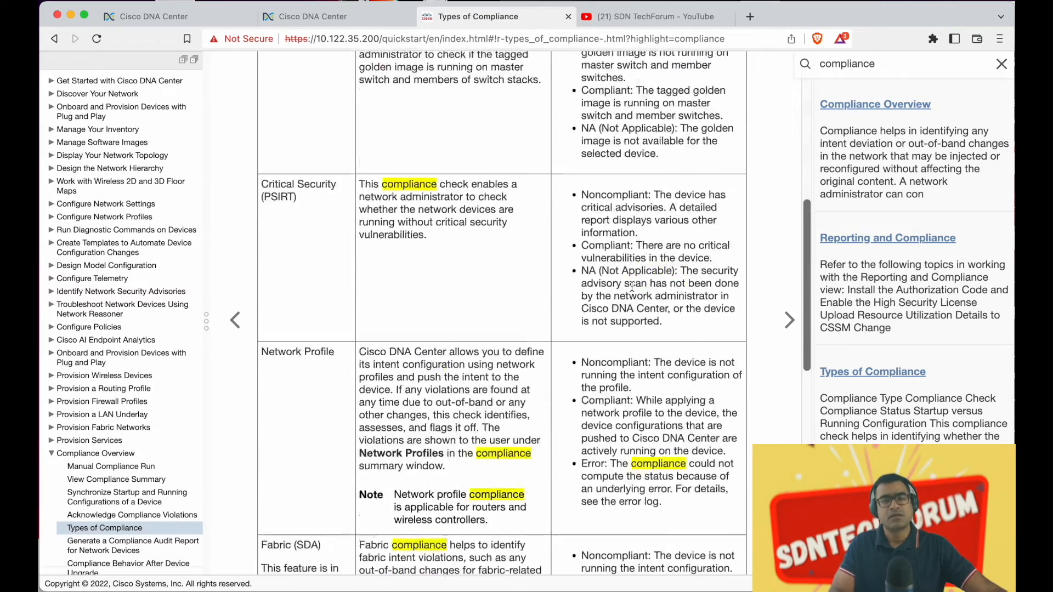
scroll(640, 295, up, 2)
click(331, 20)
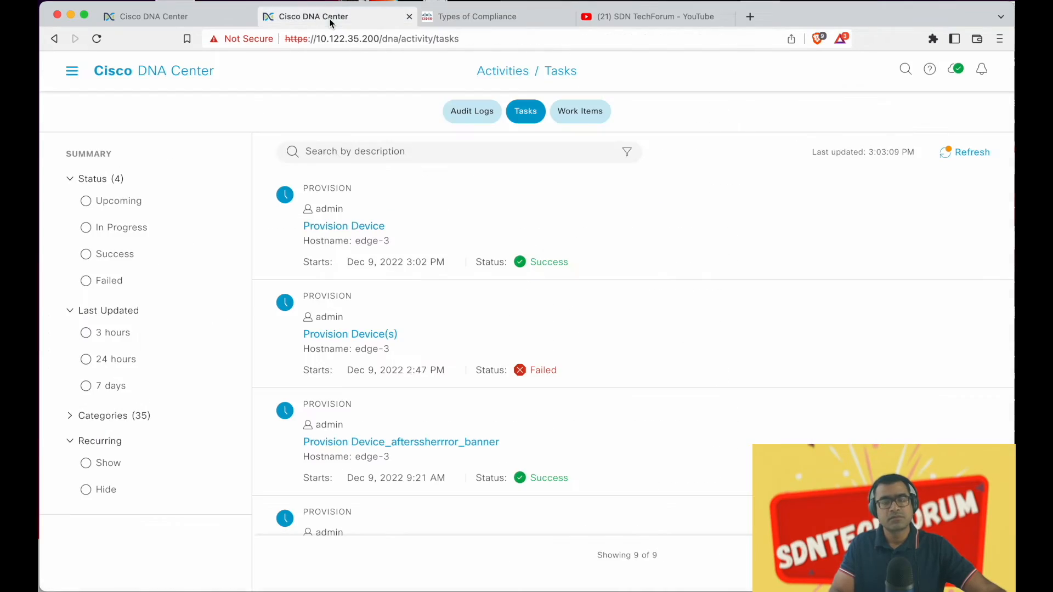
Return to edge-3's compliance summary, then check the appliance shell and edge-3 SecureCRT sessions
click(181, 19)
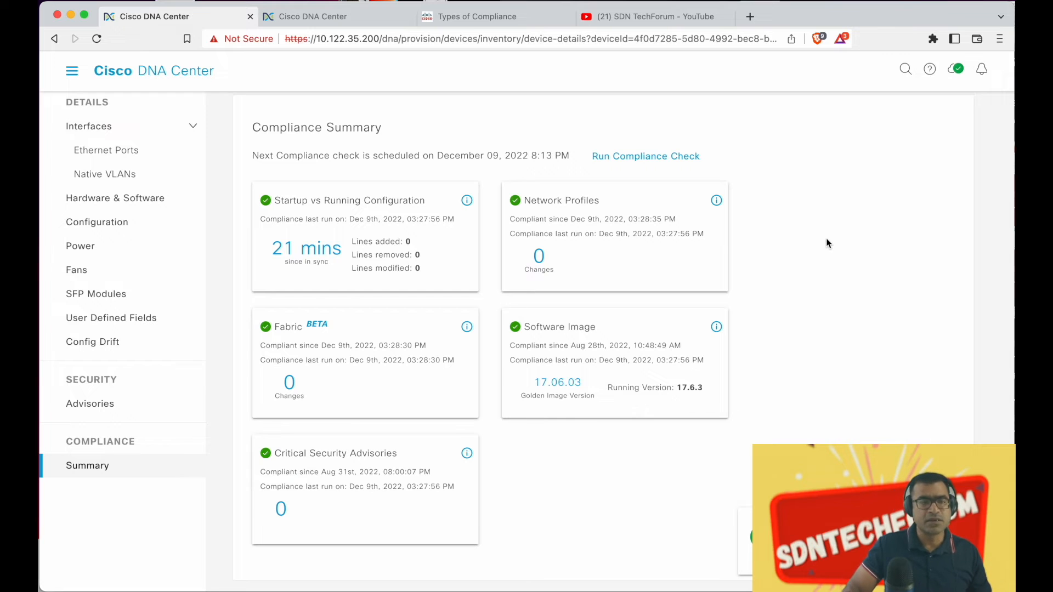
key(ctrl+Up)
click(585, 349)
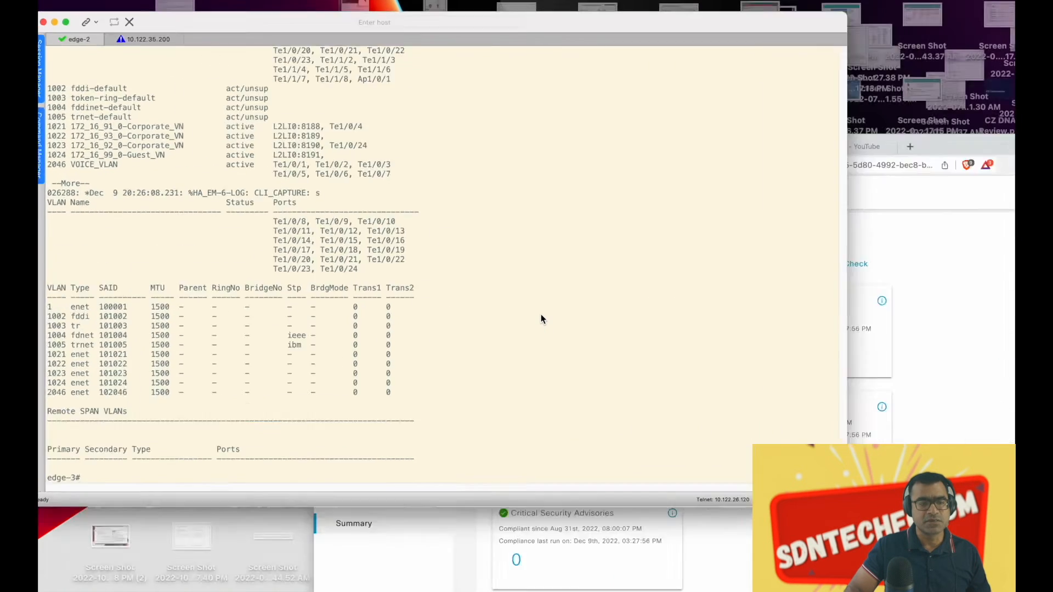
click(180, 36)
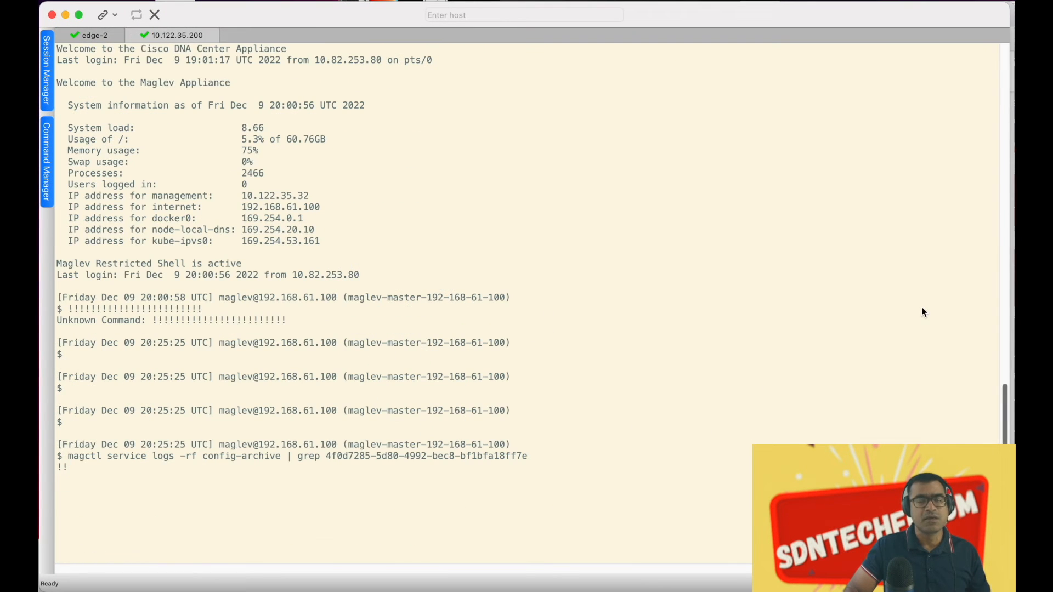
click(112, 36)
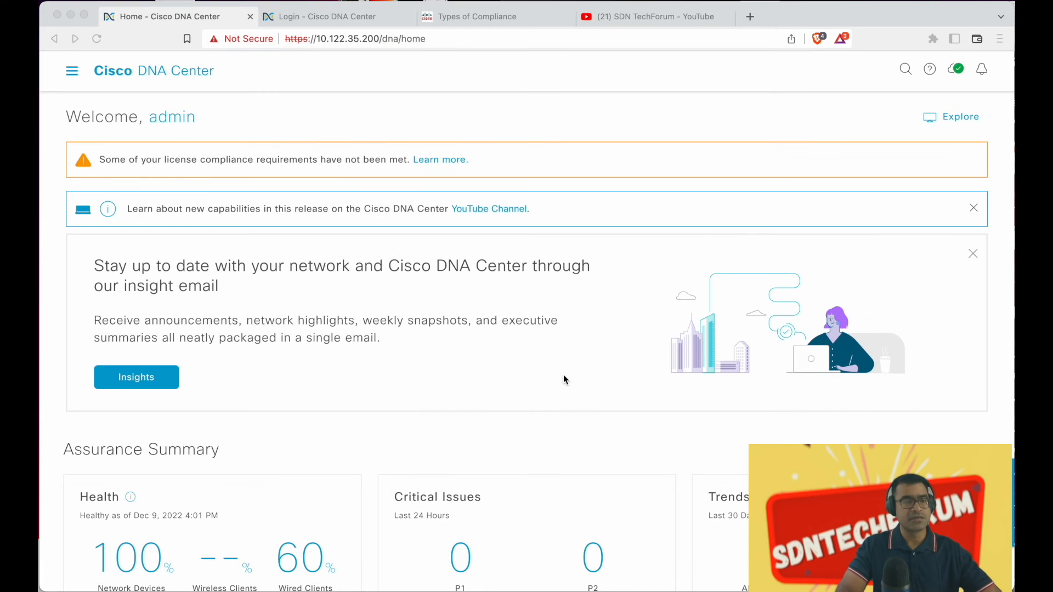
From the inventory, open edge-3's Network Profiles deviation showing the MOTD line vlan 999 unapplied
click(72, 74)
click(72, 73)
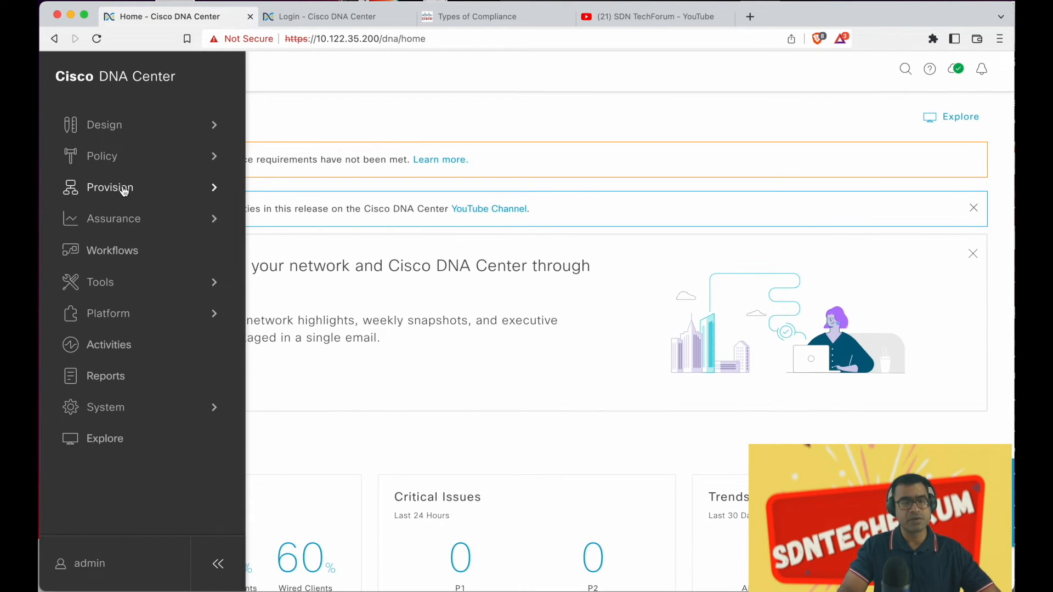
mouse_move(129, 188)
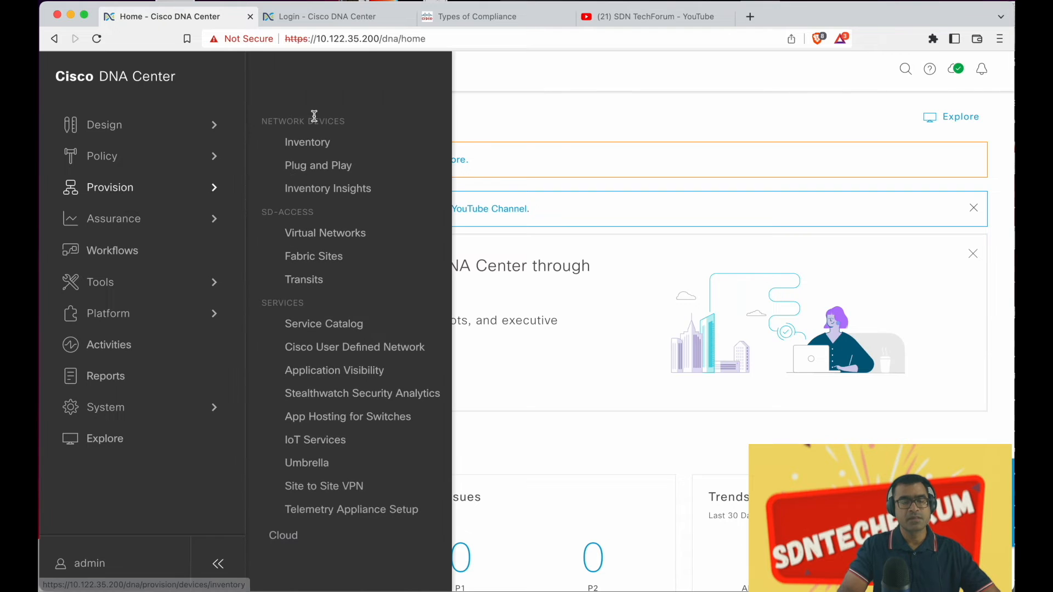
click(305, 141)
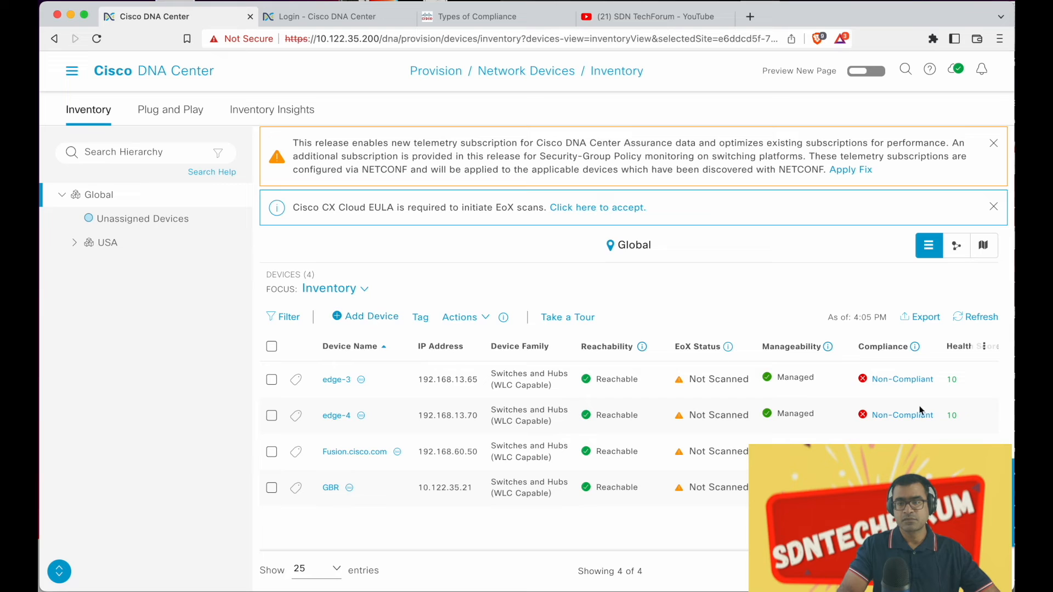
click(913, 380)
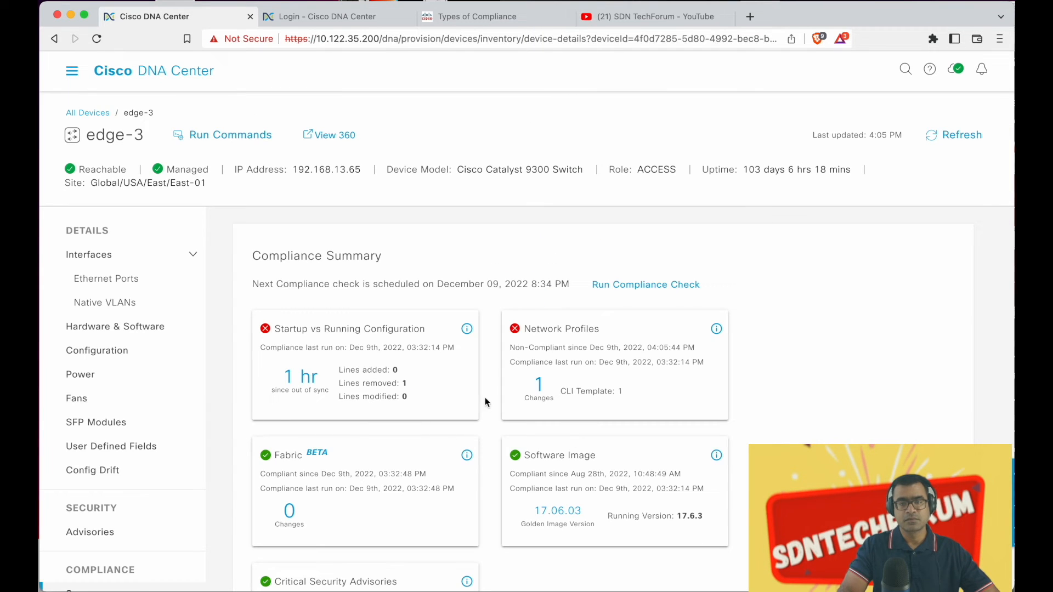
click(539, 384)
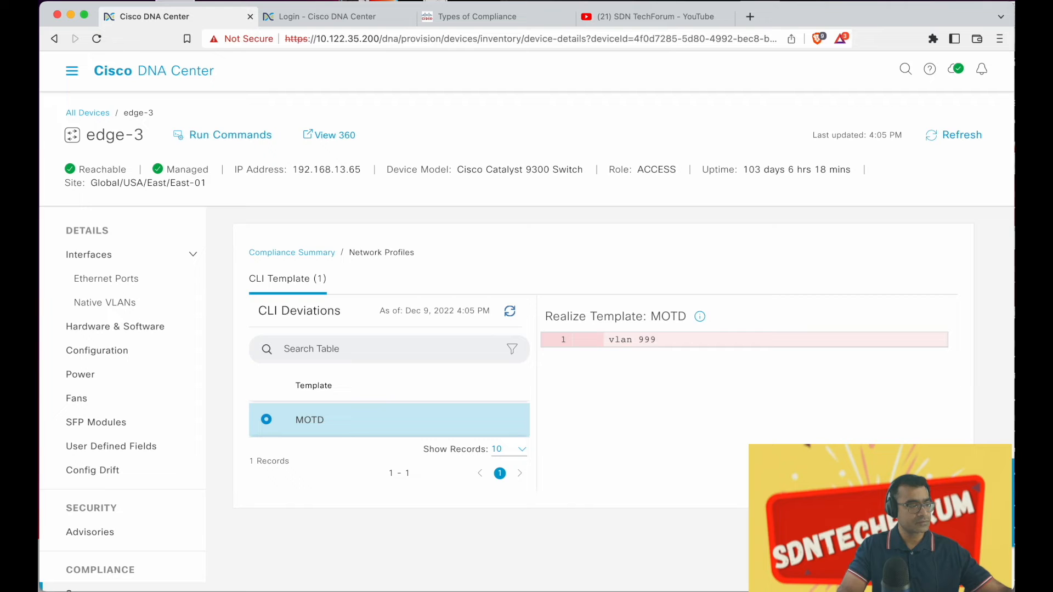
key(super+Tab)
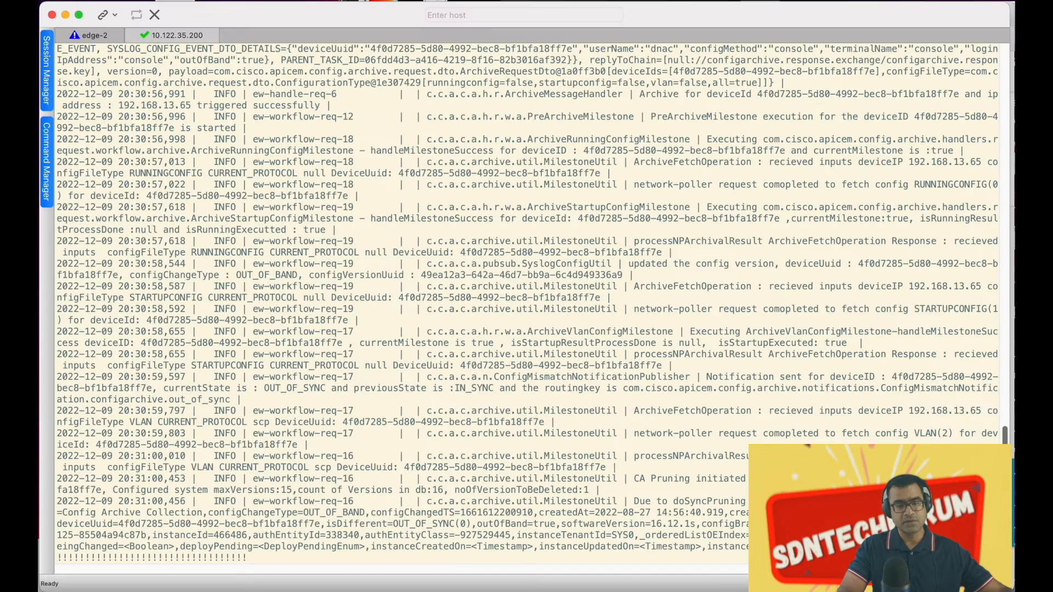
Run 'sh vlan' on the edge-3 session and page through the output, which has no VLAN 999
click(90, 35)
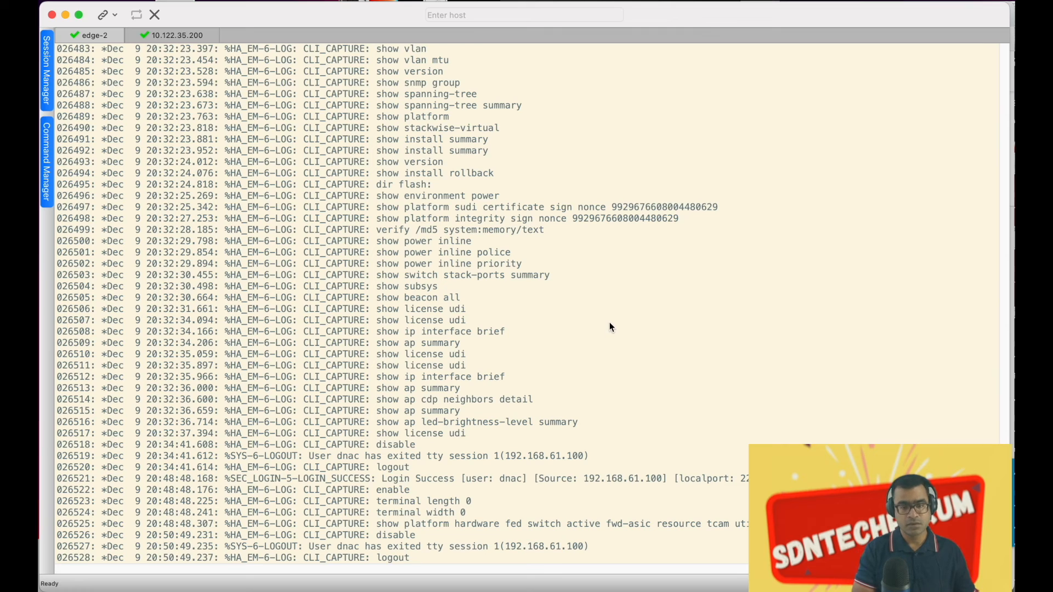
key(Return)
key(Return)
text(sh vlan)
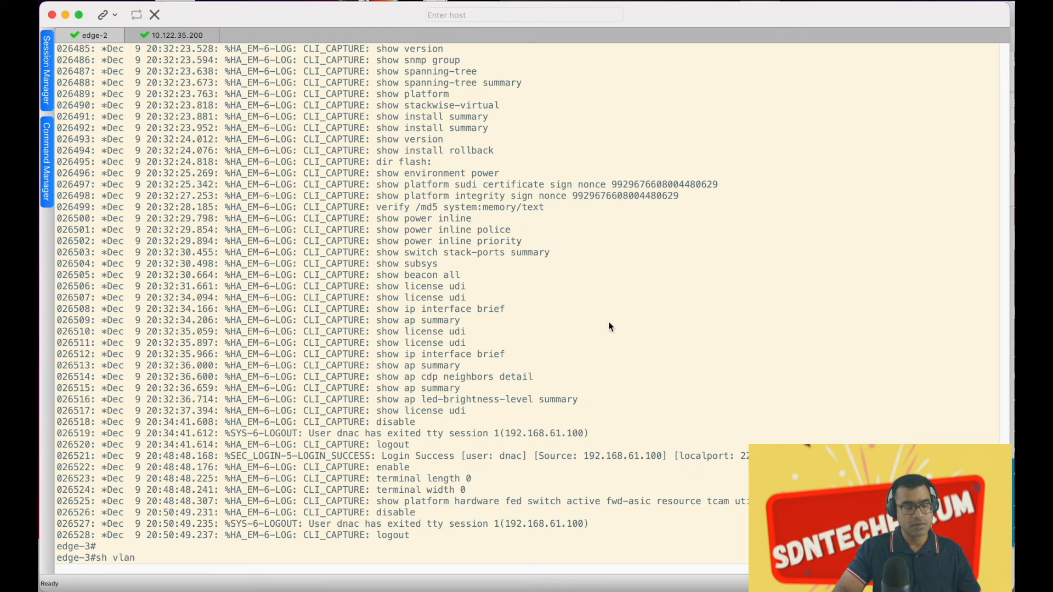
key(Return)
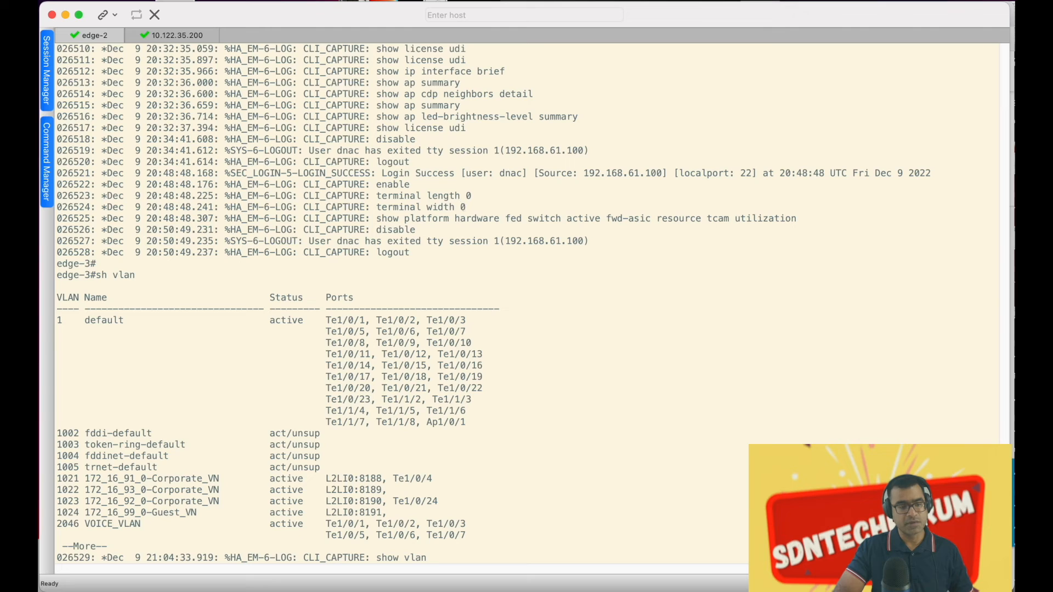
key(space)
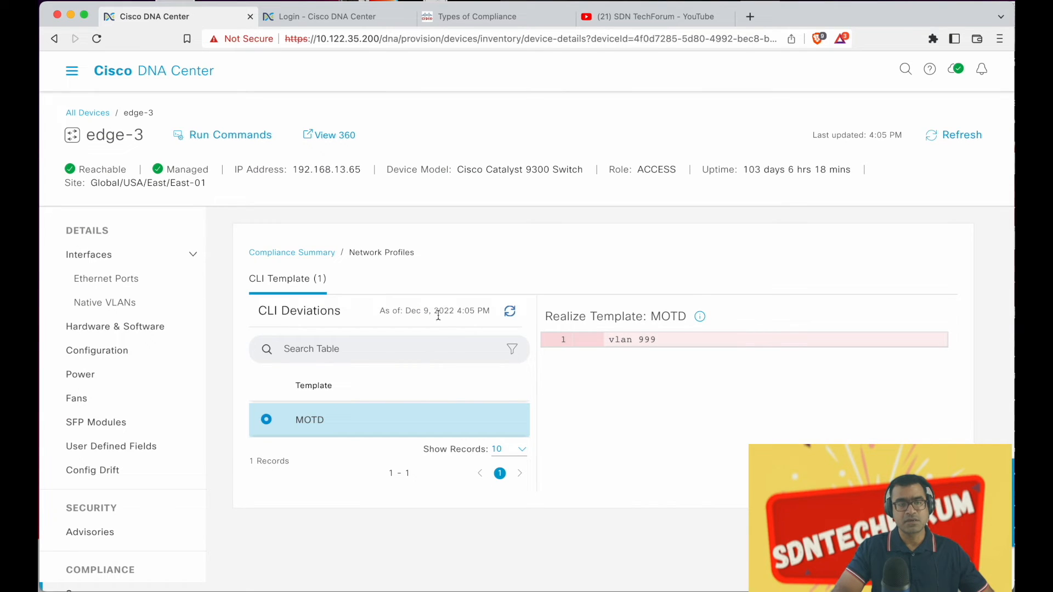
Check edge-3's startup vs running diff, where vlan 999 is only in startup, then go back
click(318, 253)
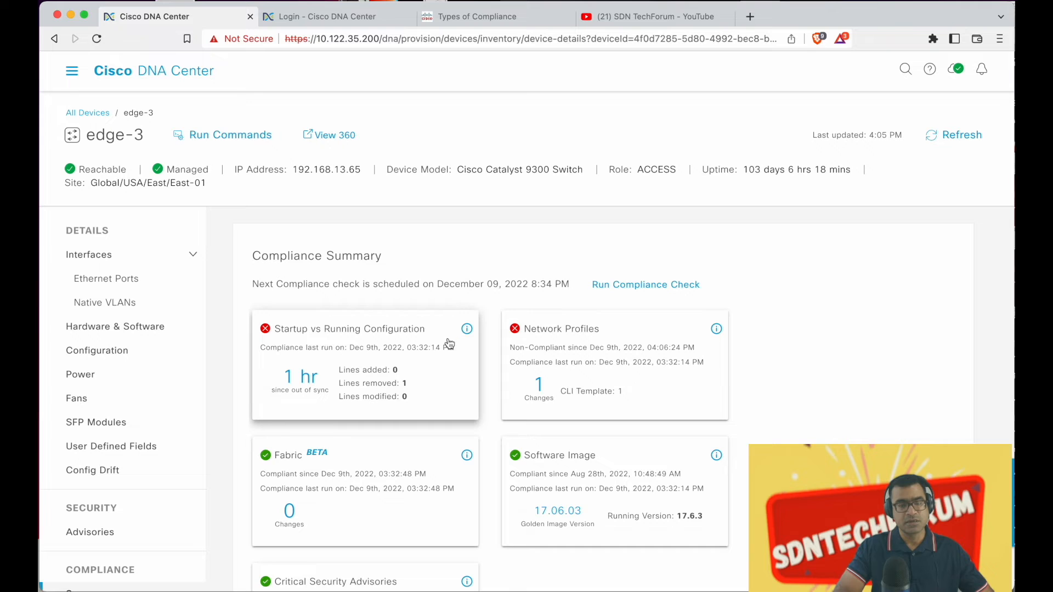
scroll(342, 332, down, 1)
click(342, 332)
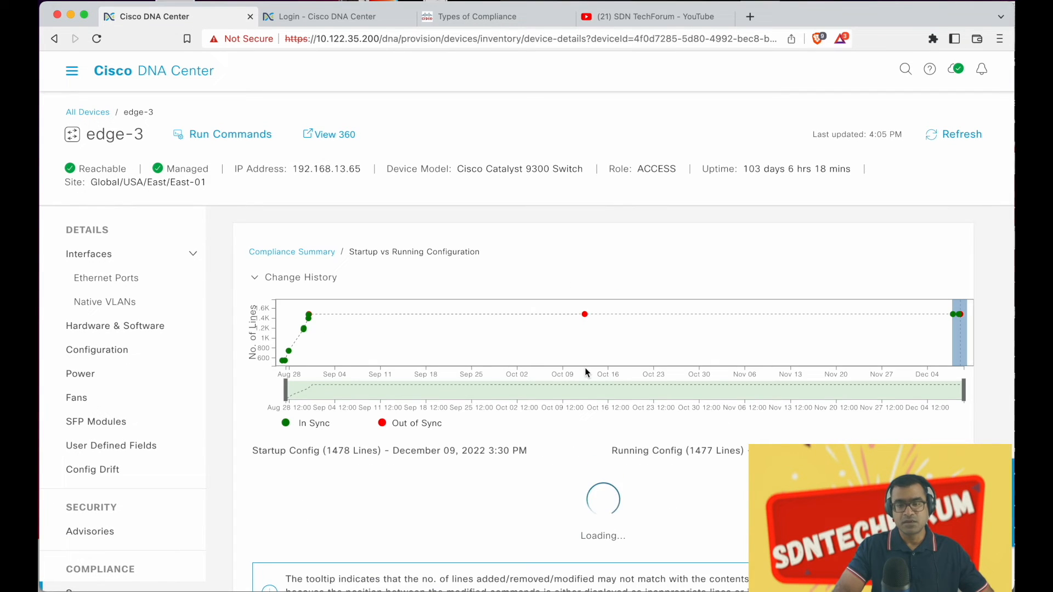
scroll(319, 433, down, 3)
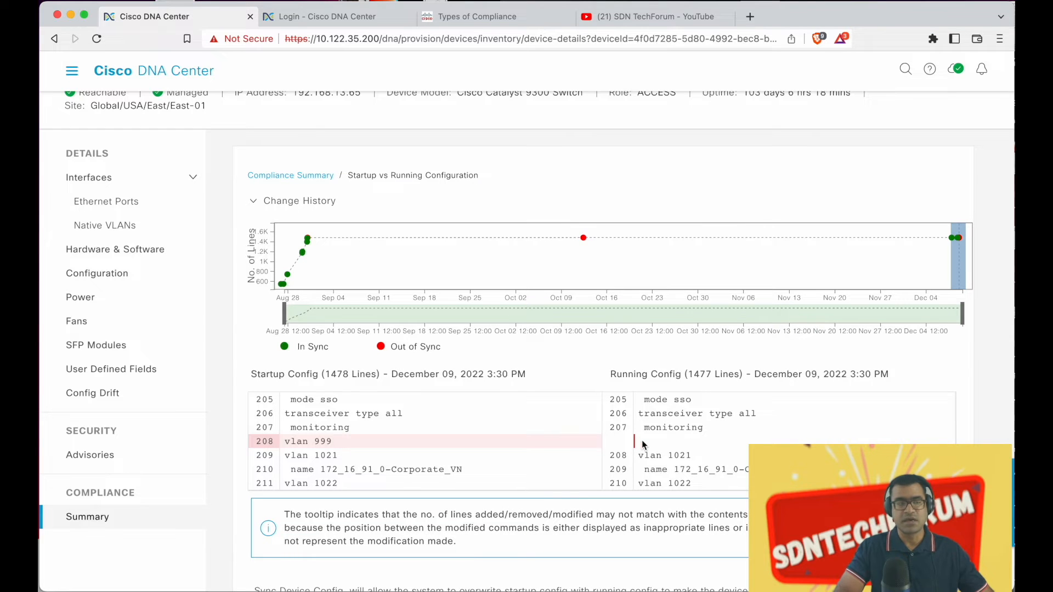
scroll(707, 441, down, 1)
scroll(706, 437, left, 1)
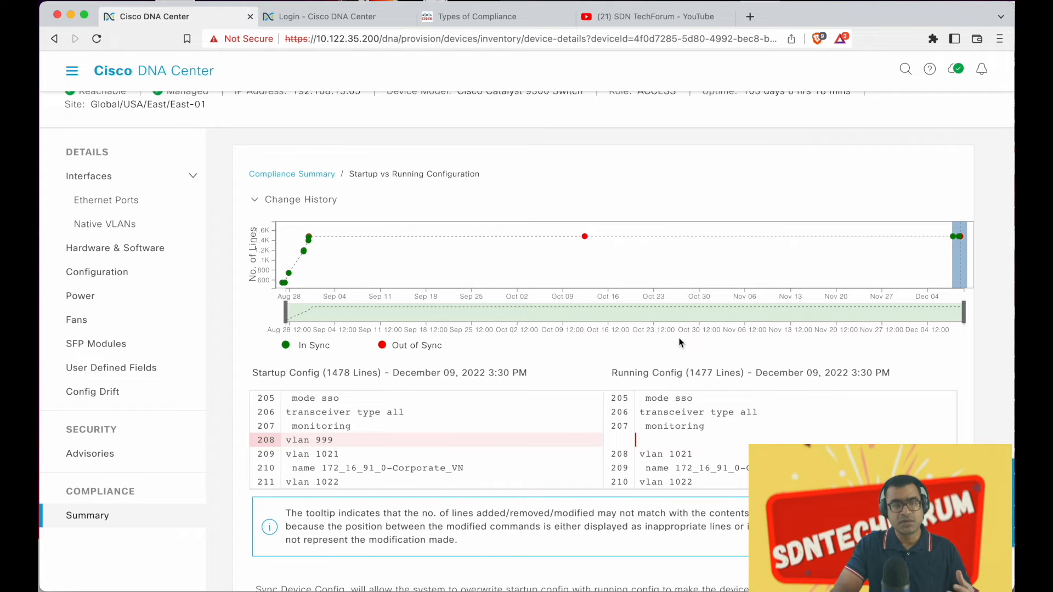
click(301, 174)
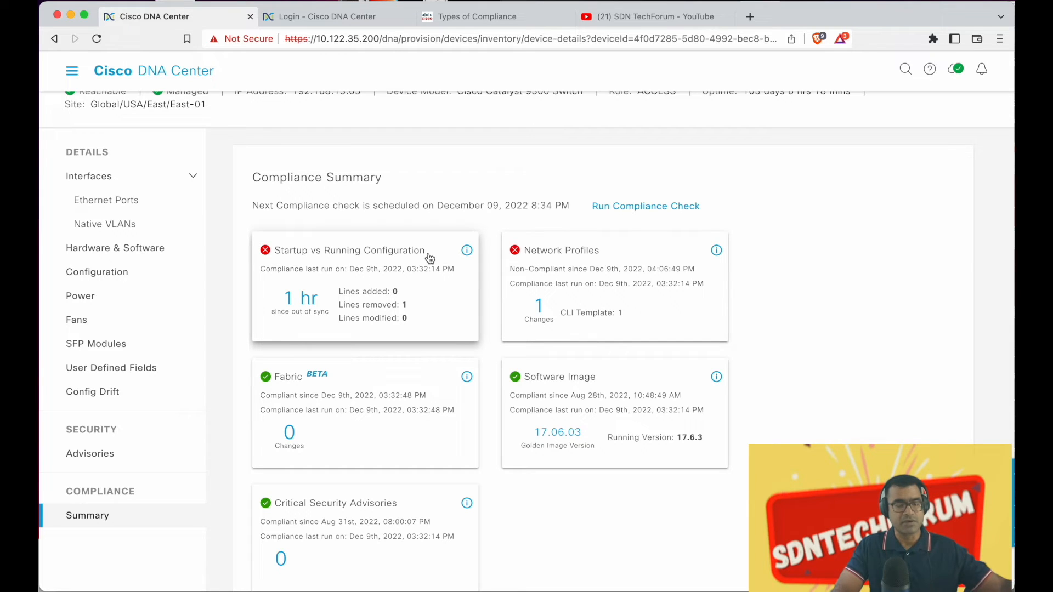
Save edge-3's configuration with 'wr' at the edge-3# prompt in SecureCRT
key(ctrl+Up)
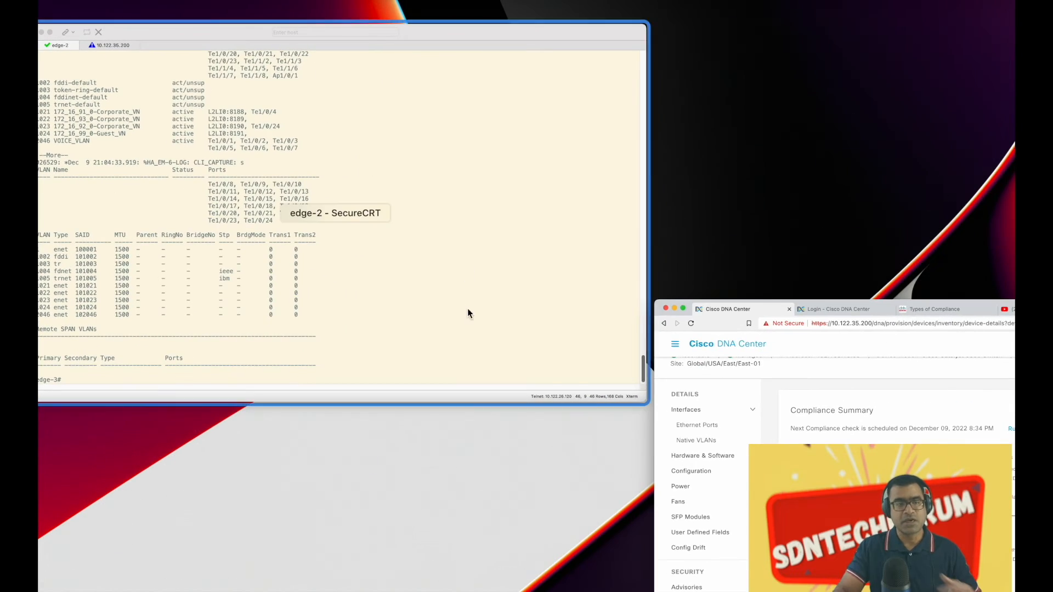
click(435, 284)
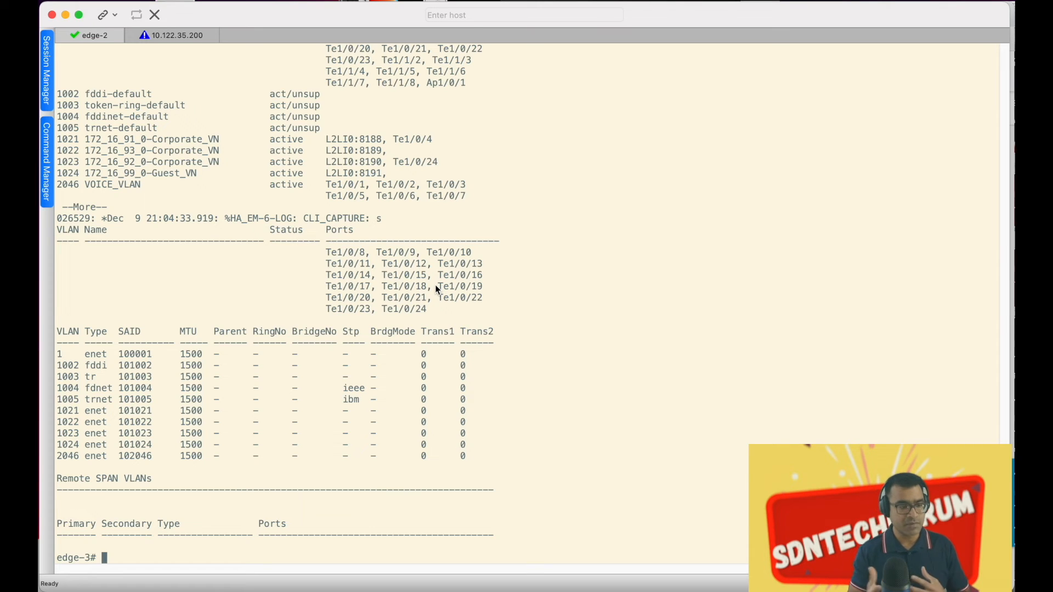
text(wr)
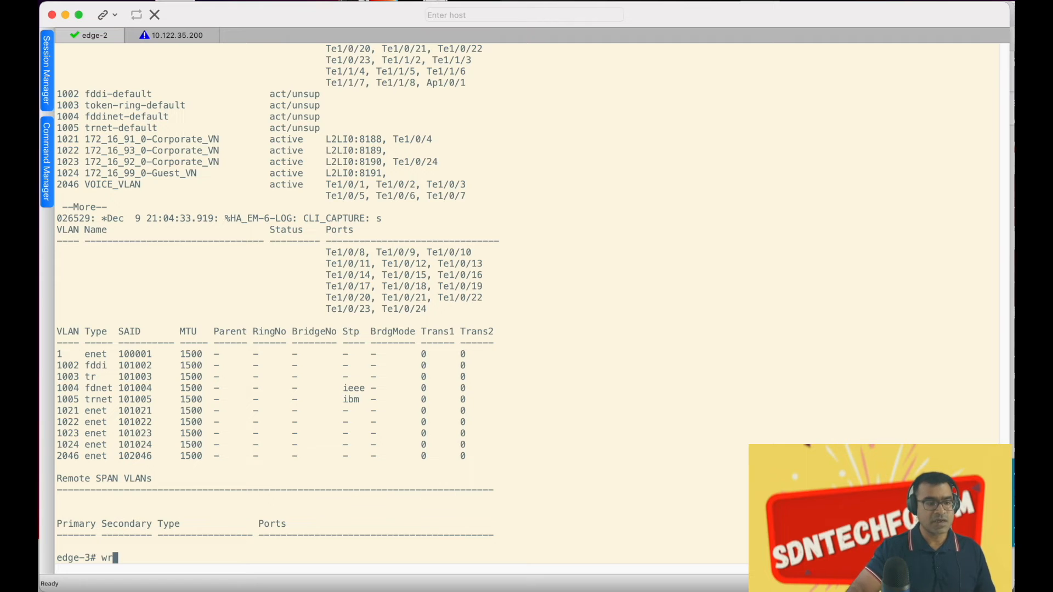
key(Return)
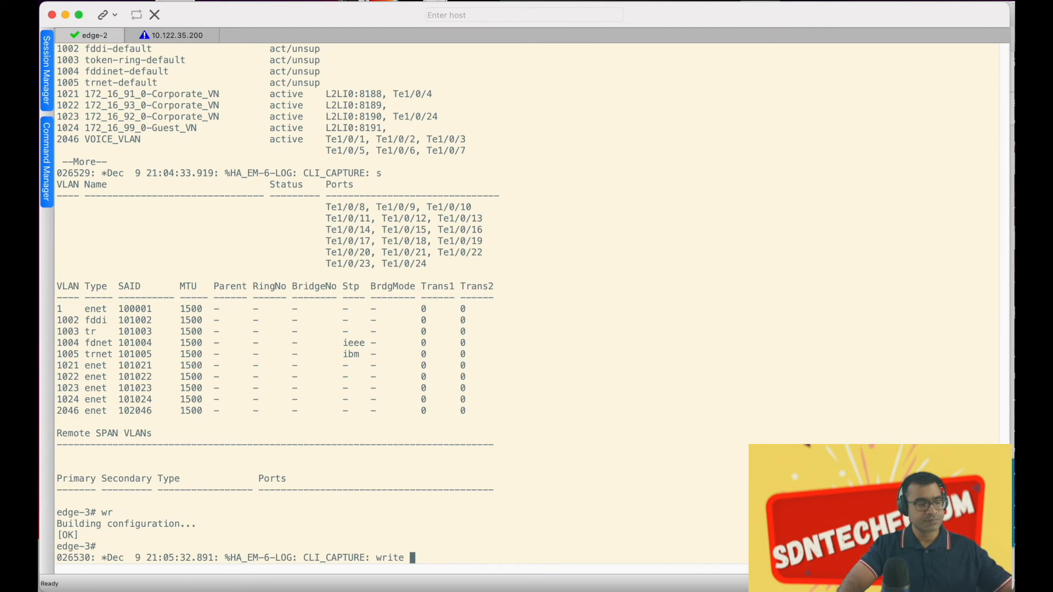
key(ctrl+Up)
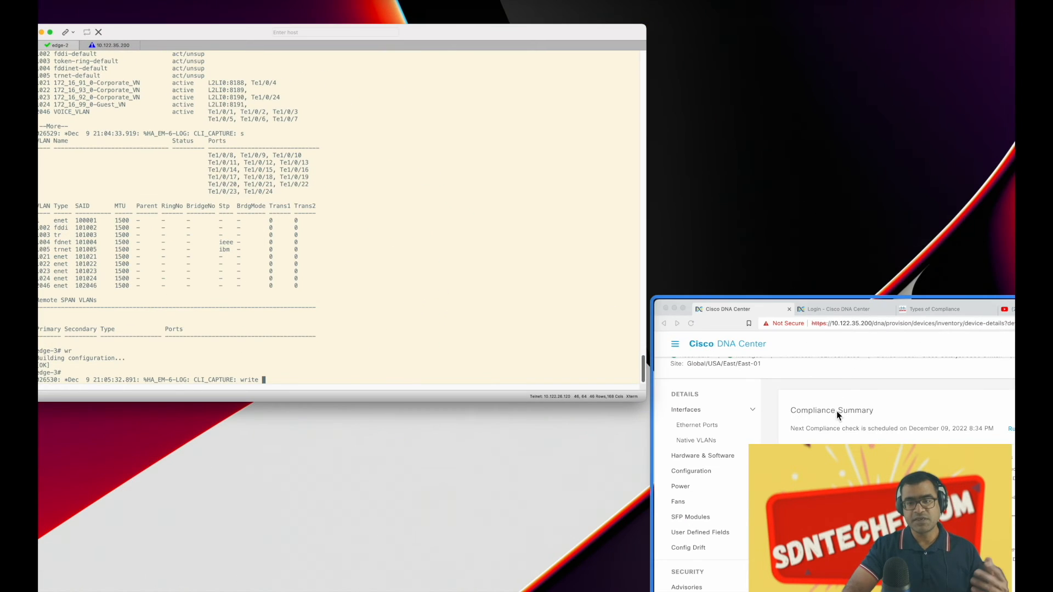
Back in the browser, run a new compliance check from edge-3's Compliance Summary
click(839, 385)
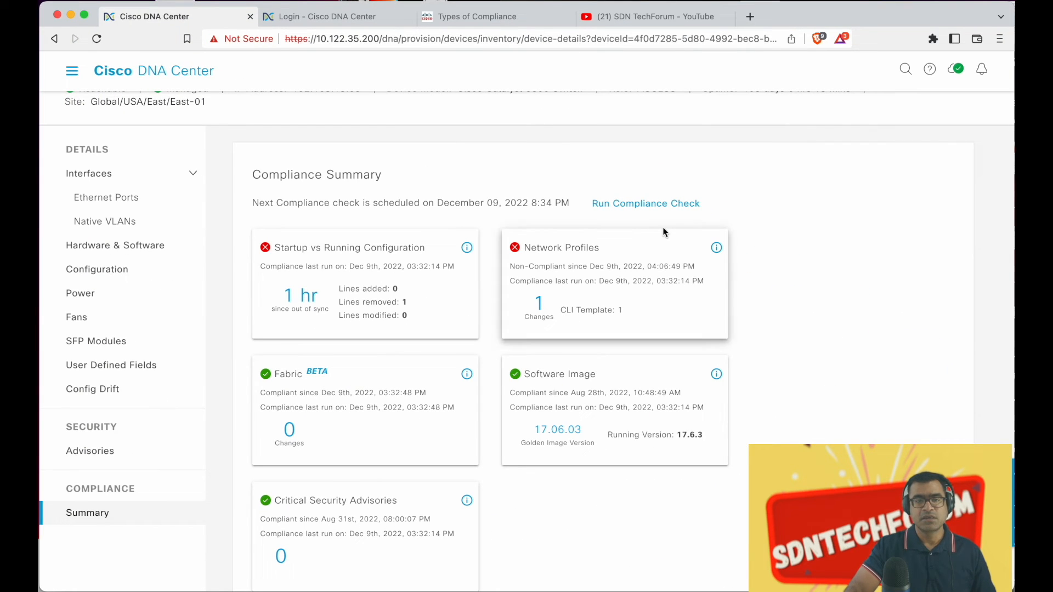
click(668, 204)
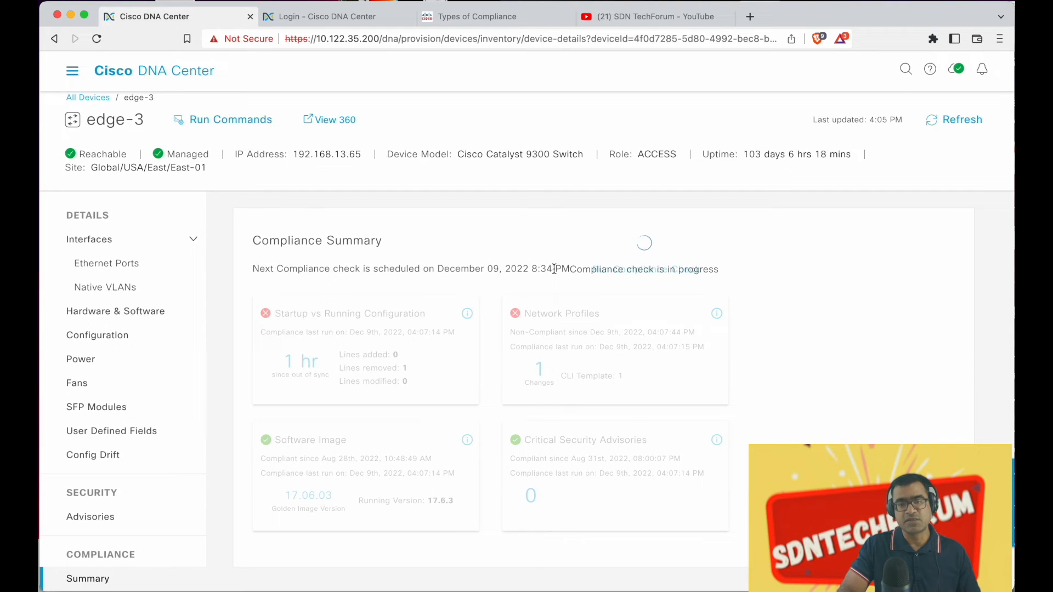
Wait for the check to finish: Startup vs Running shows zero changes, Network Profiles still non-compliant
drag(552, 269, 526, 268)
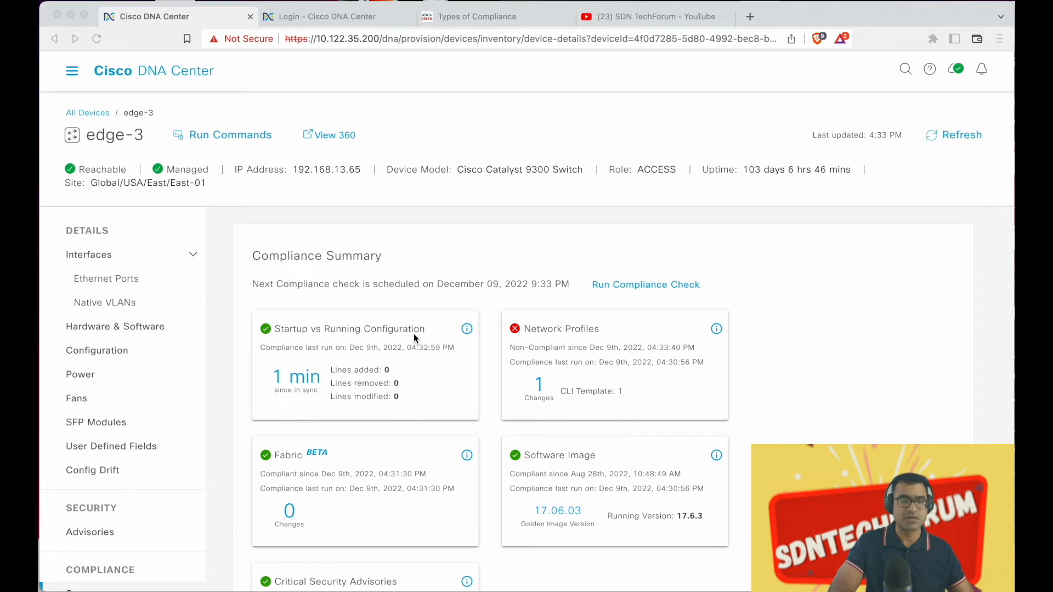
Compare edge-3's running config with the Dec 09 2:53 PM version, then return to the summary
click(296, 383)
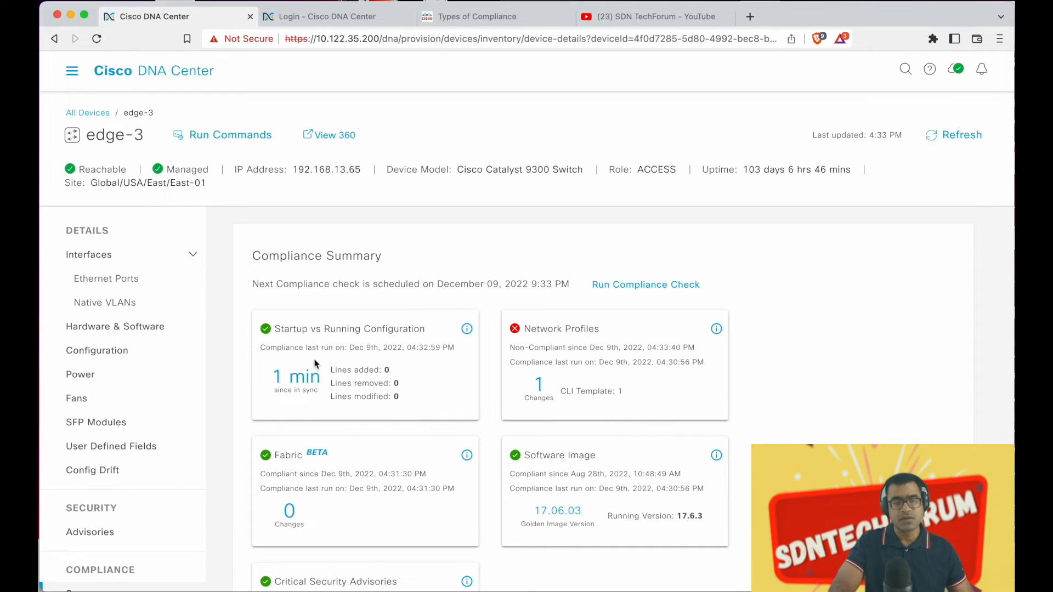
click(310, 391)
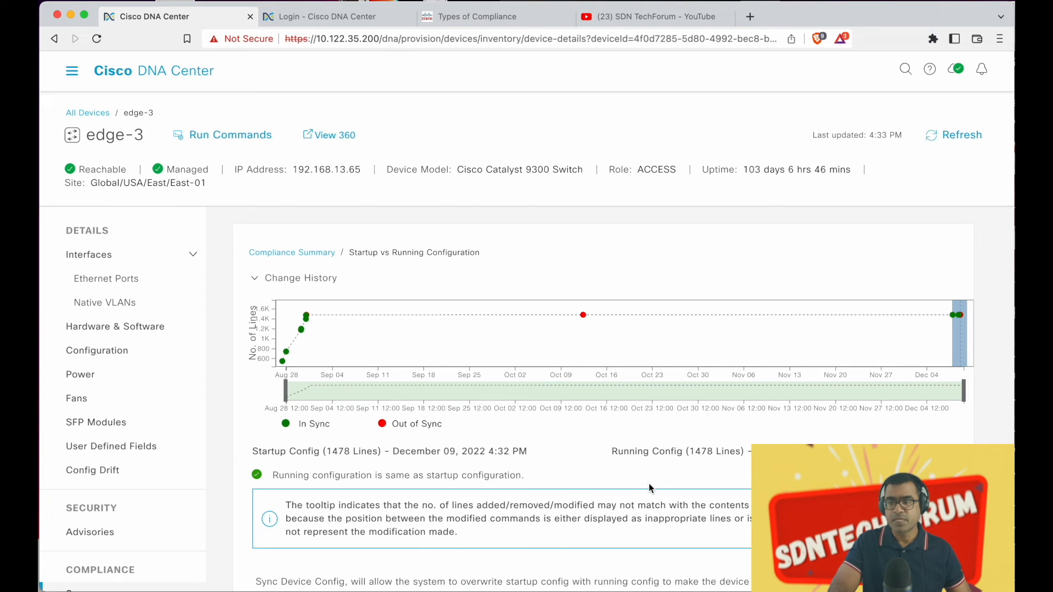
mouse_move(961, 317)
click(959, 318)
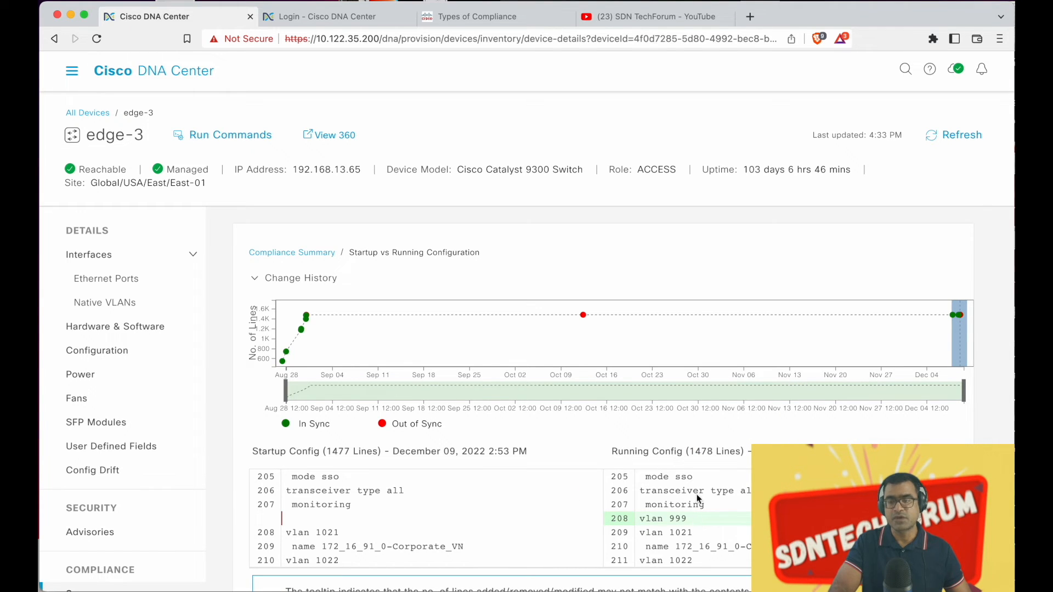
scroll(905, 345, right, 1)
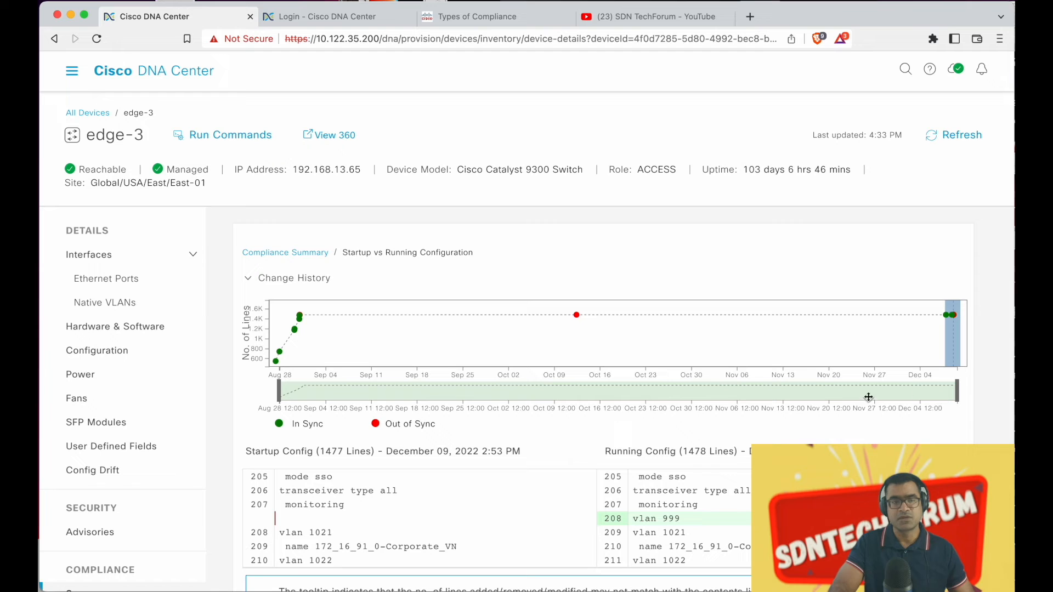
click(306, 252)
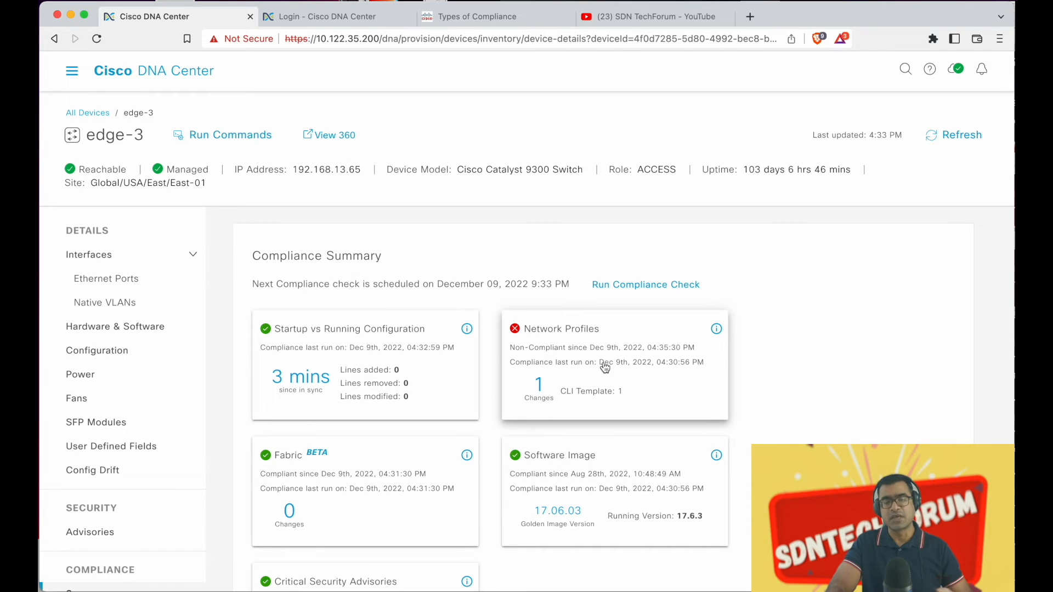
Review the Network Profiles CLI Template deviation (vlan 999), then return to All Devices
click(585, 336)
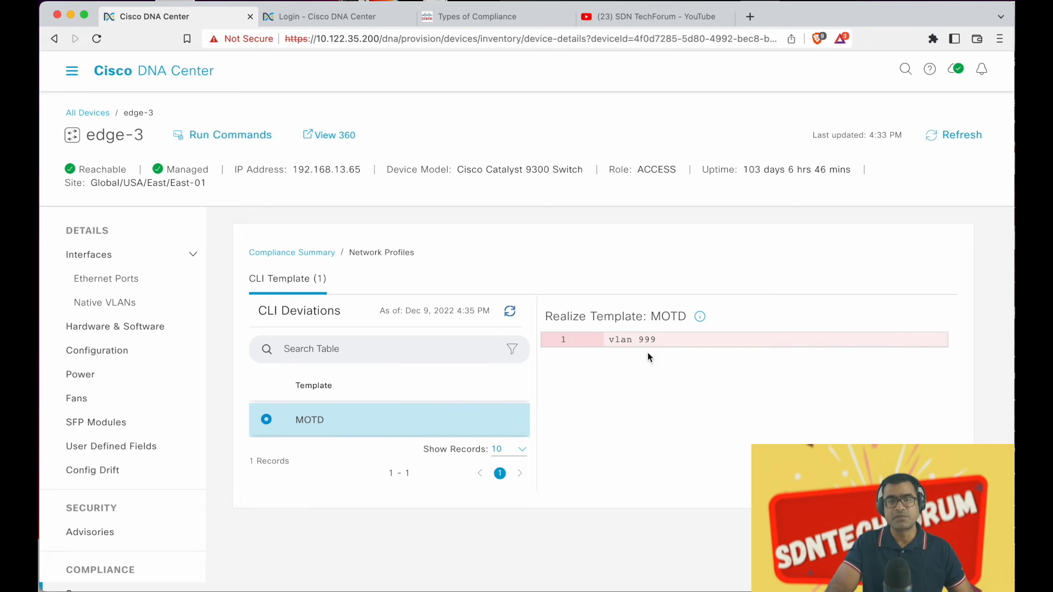
click(87, 113)
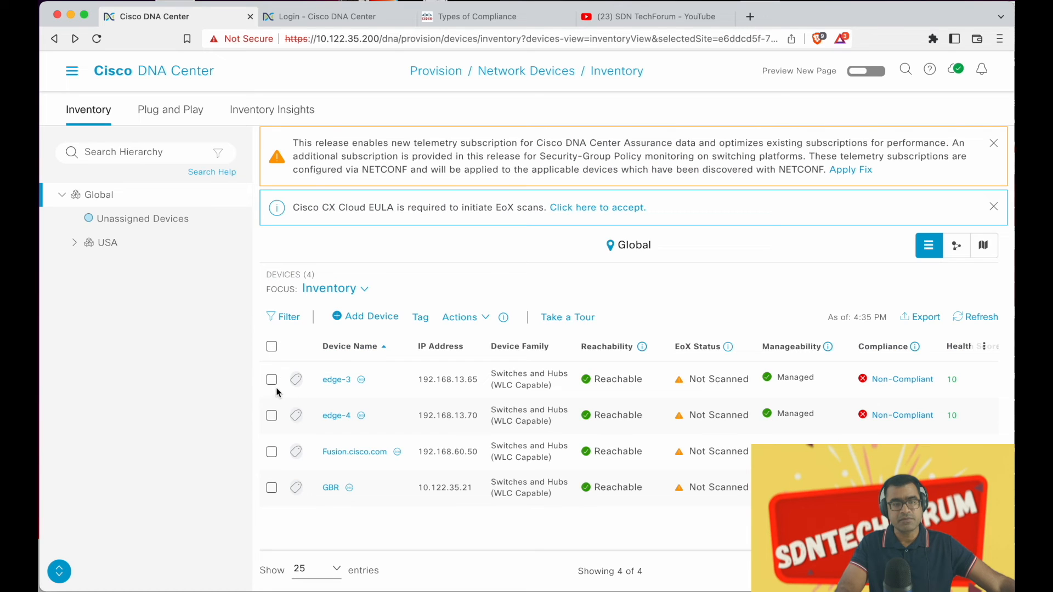
Re-provision edge-3 now with the MOTD template (vlan_number 999), redeploying the templates
click(271, 380)
click(476, 319)
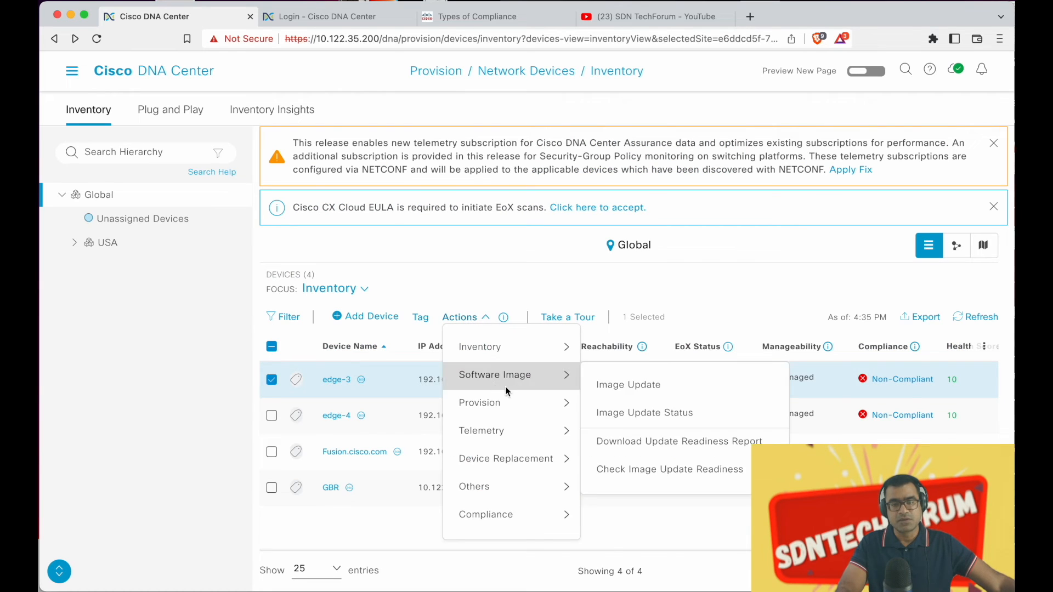
mouse_move(527, 403)
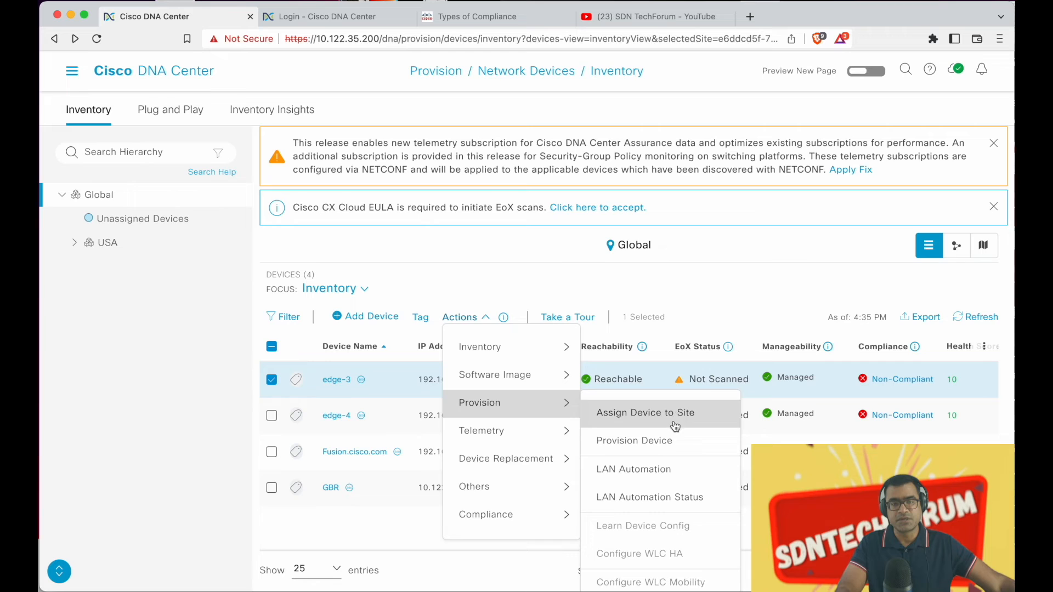
click(673, 442)
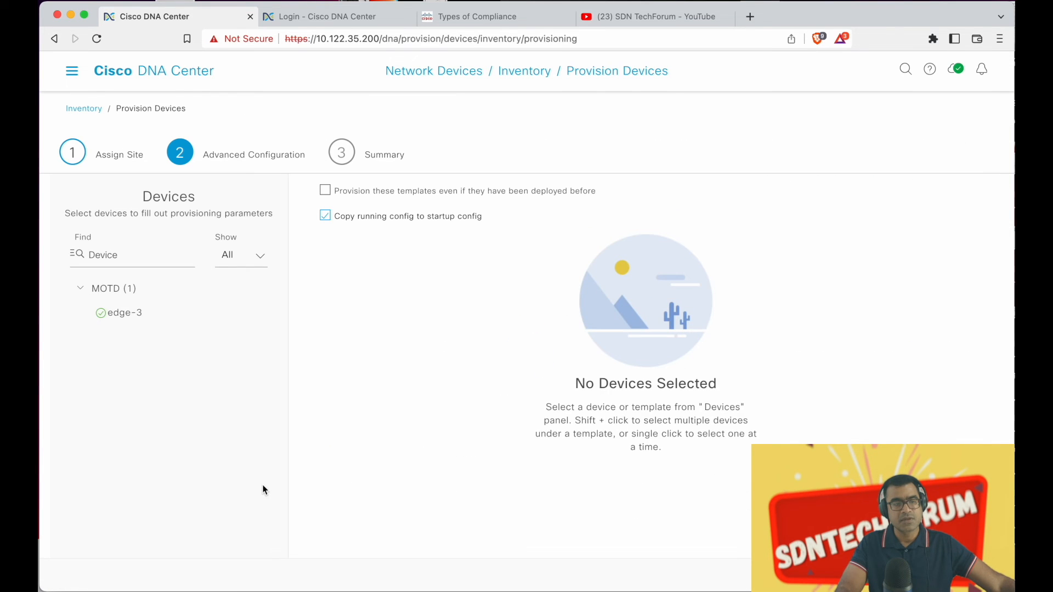
click(137, 318)
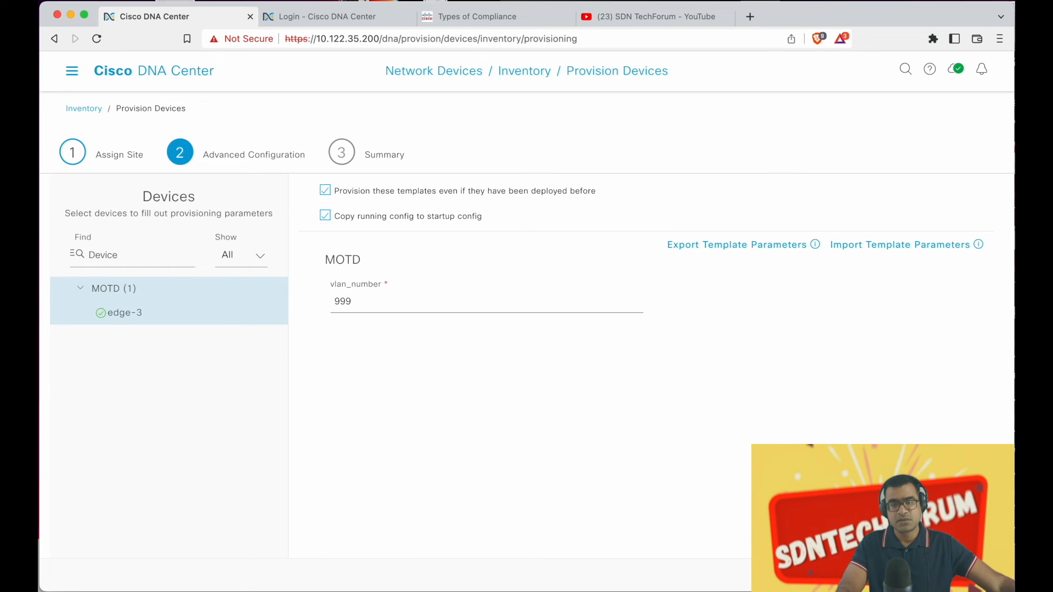
click(968, 575)
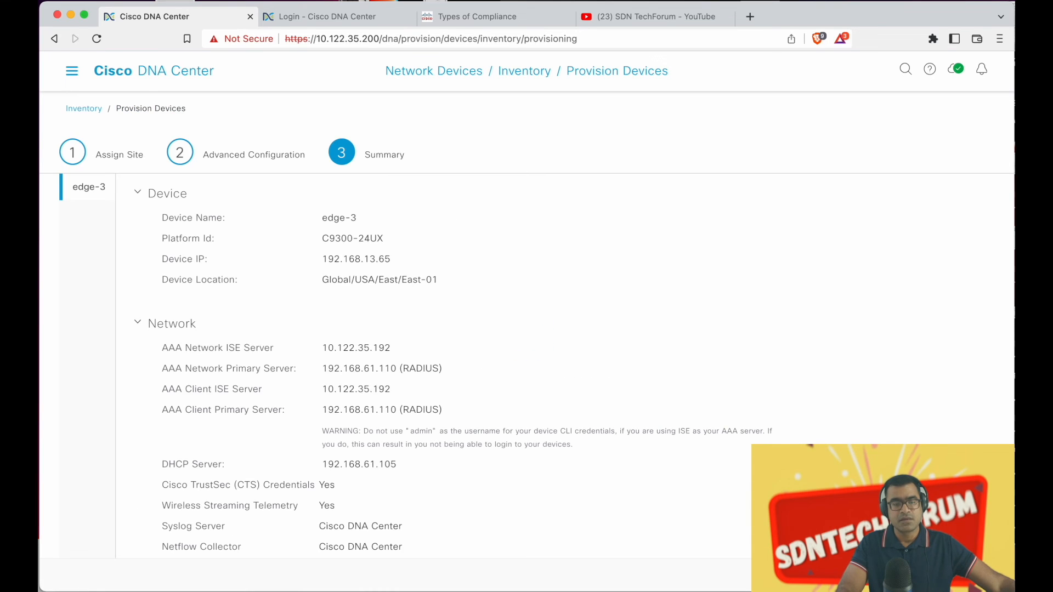
scroll(860, 367, down, 4)
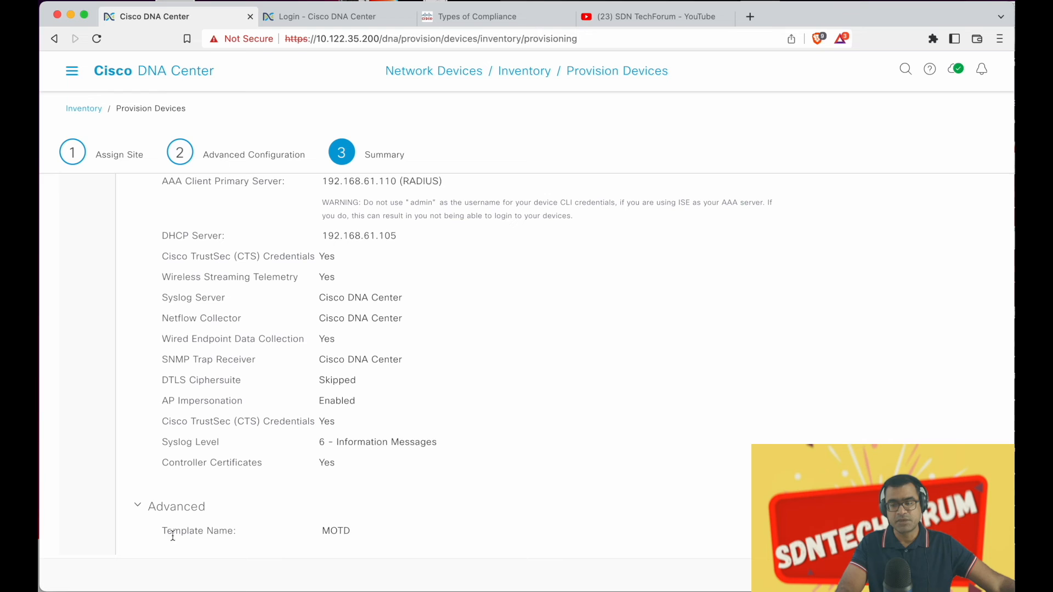
click(968, 574)
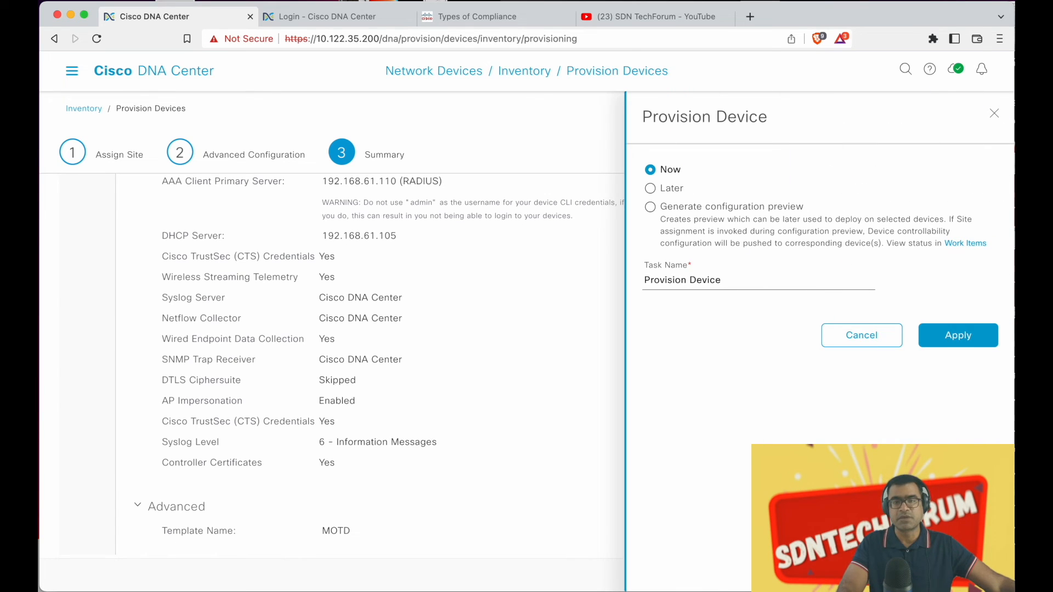
click(973, 347)
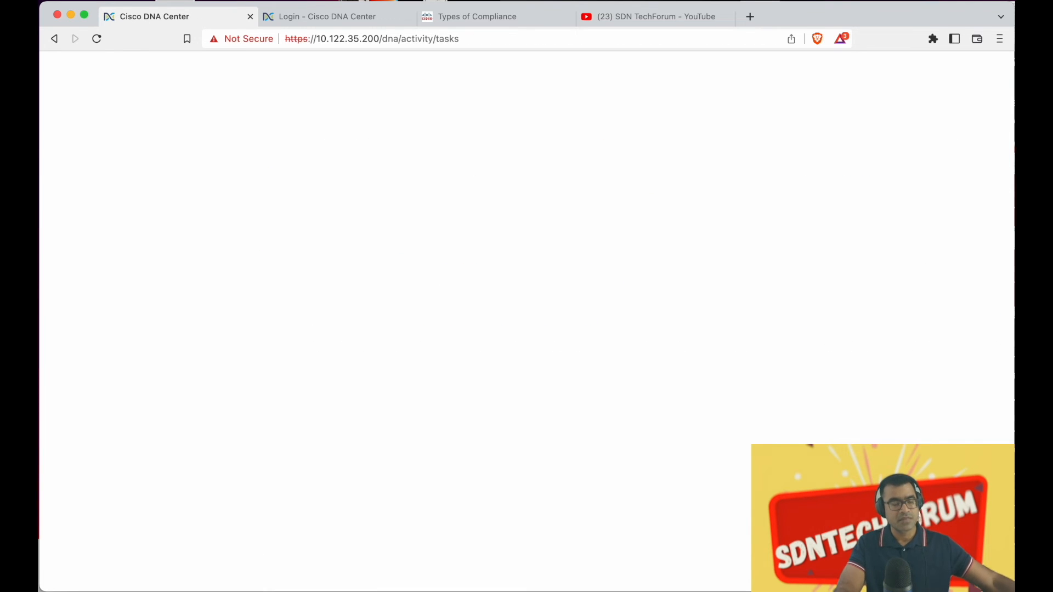
key(ctrl+Up)
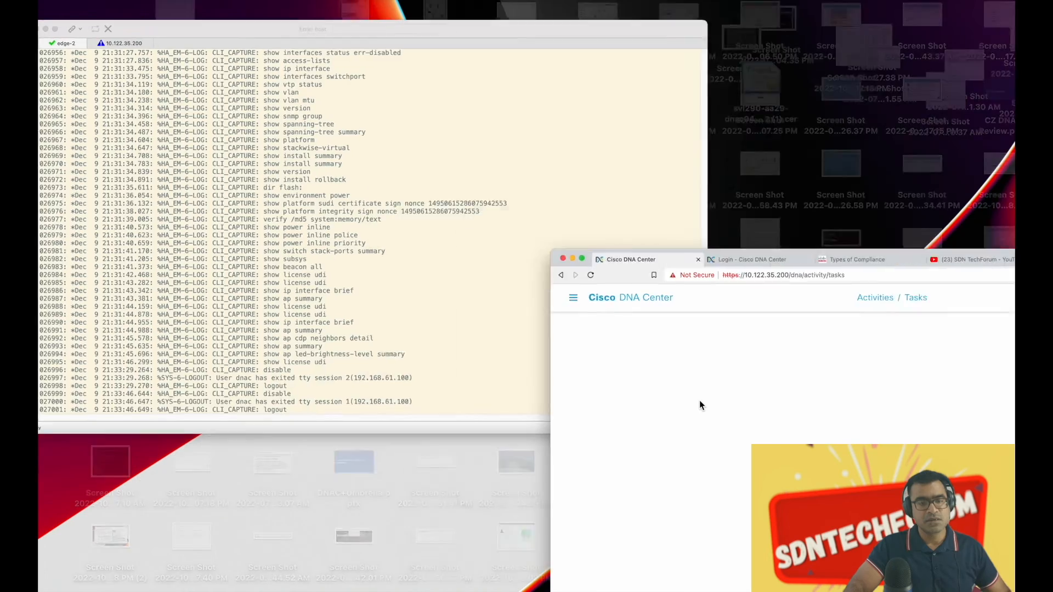
Highlight the switch log lines where the controller logs in, configures vlan 999 and saves
click(407, 340)
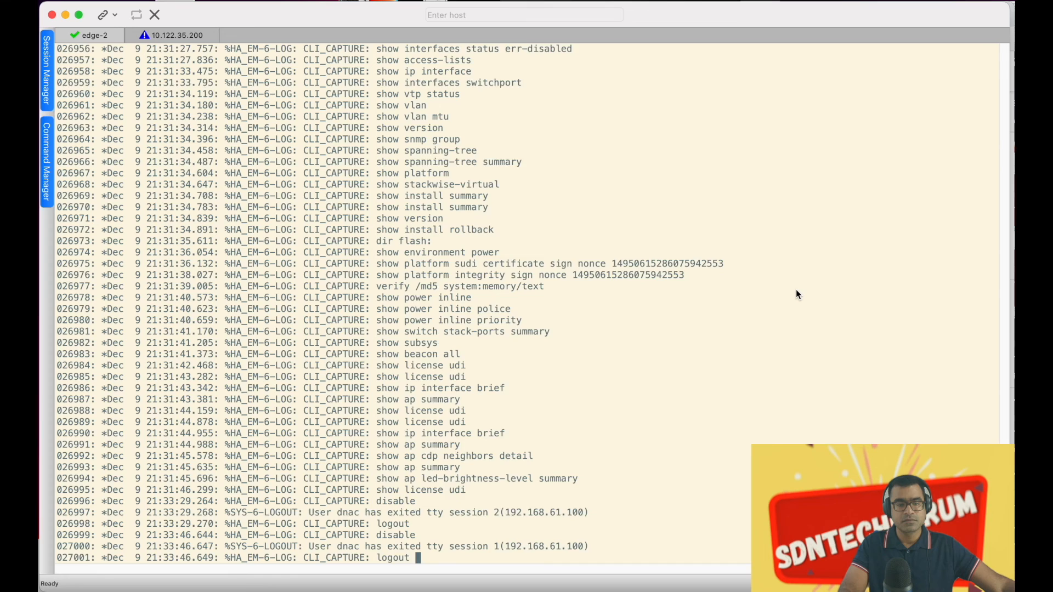
drag(376, 448, 568, 518)
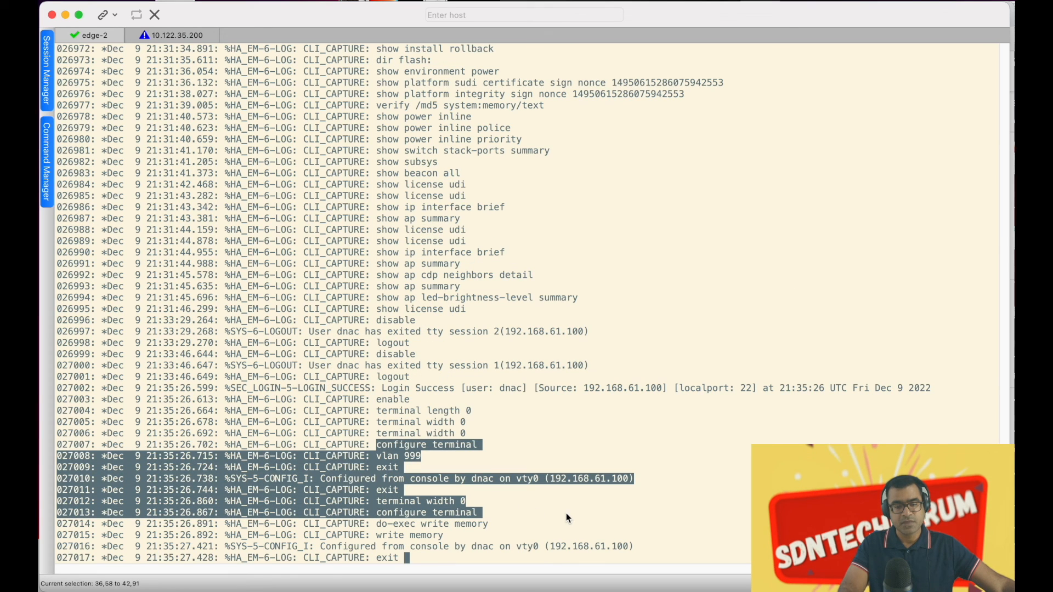
drag(472, 546, 248, 389)
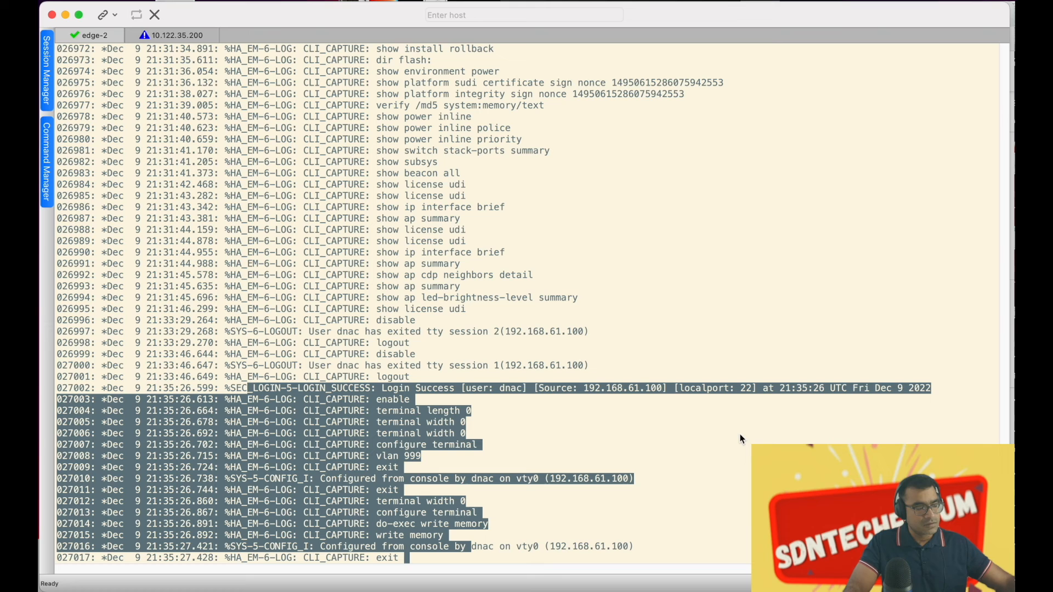
Check the controller's archive log session, then return to the DNA Center Tasks page
click(180, 33)
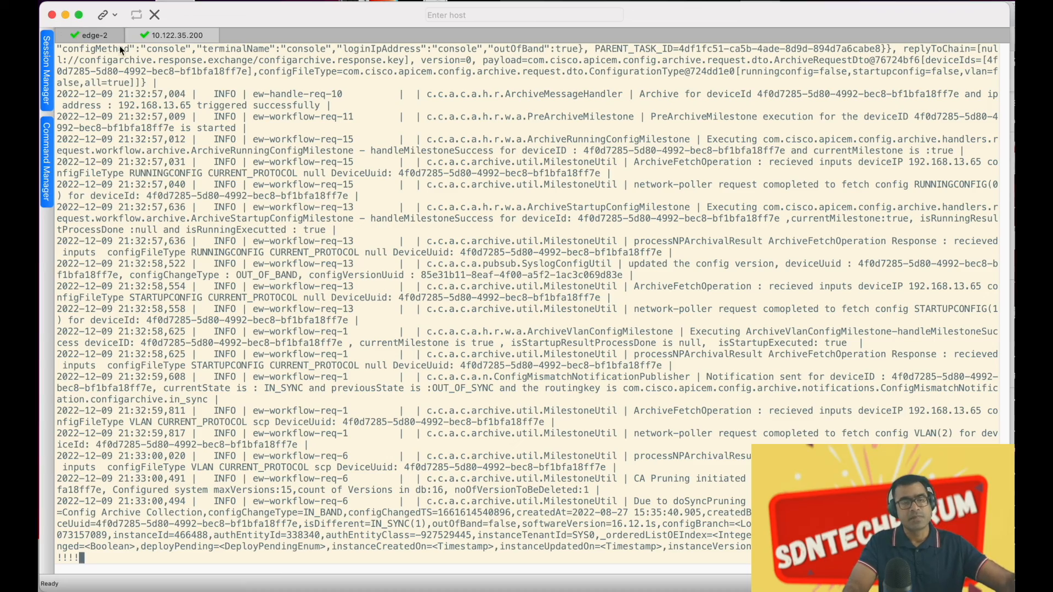
click(94, 39)
key(ctrl+Up)
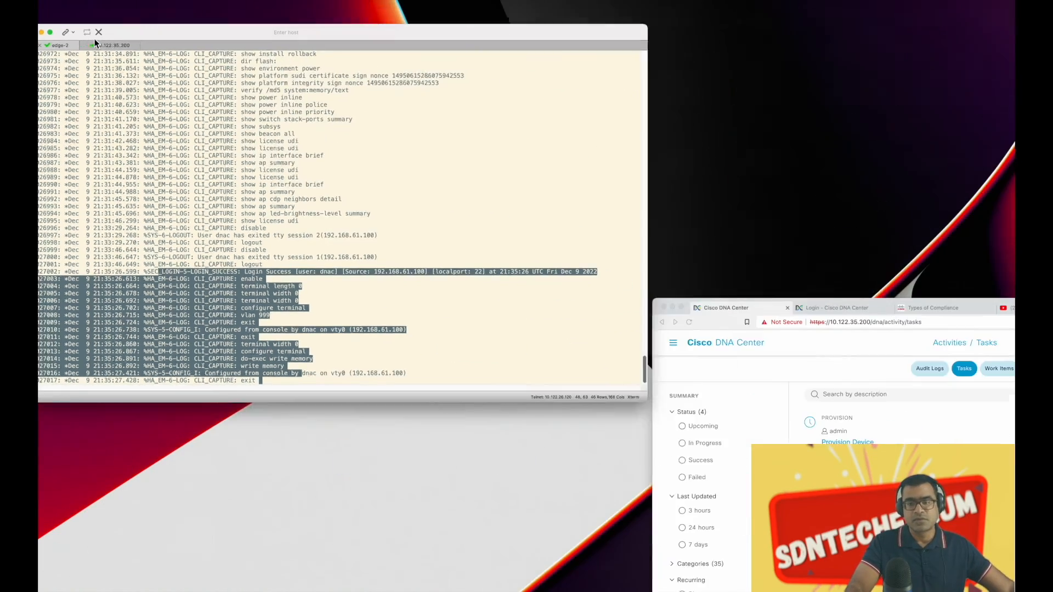
click(785, 393)
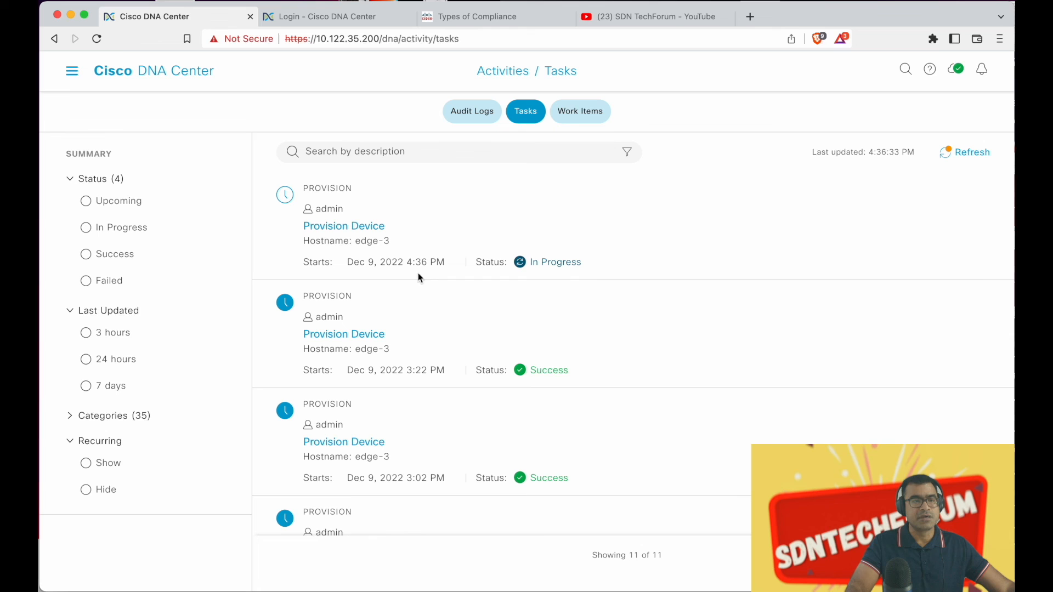
Open the Provision > Inventory device list, where edge-3 and edge-4 still show Non-Compliant
click(72, 71)
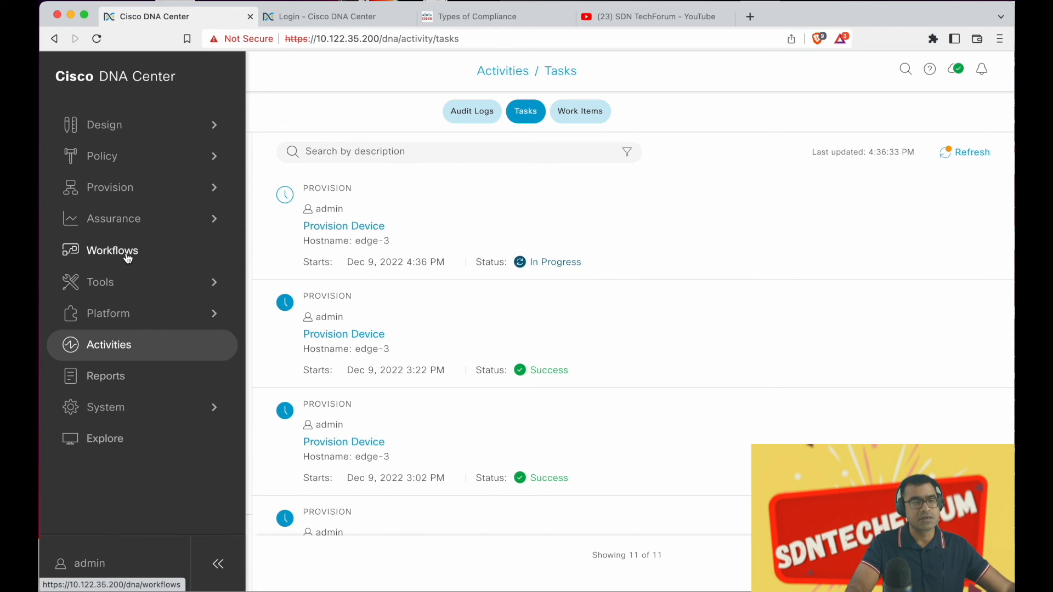
click(136, 193)
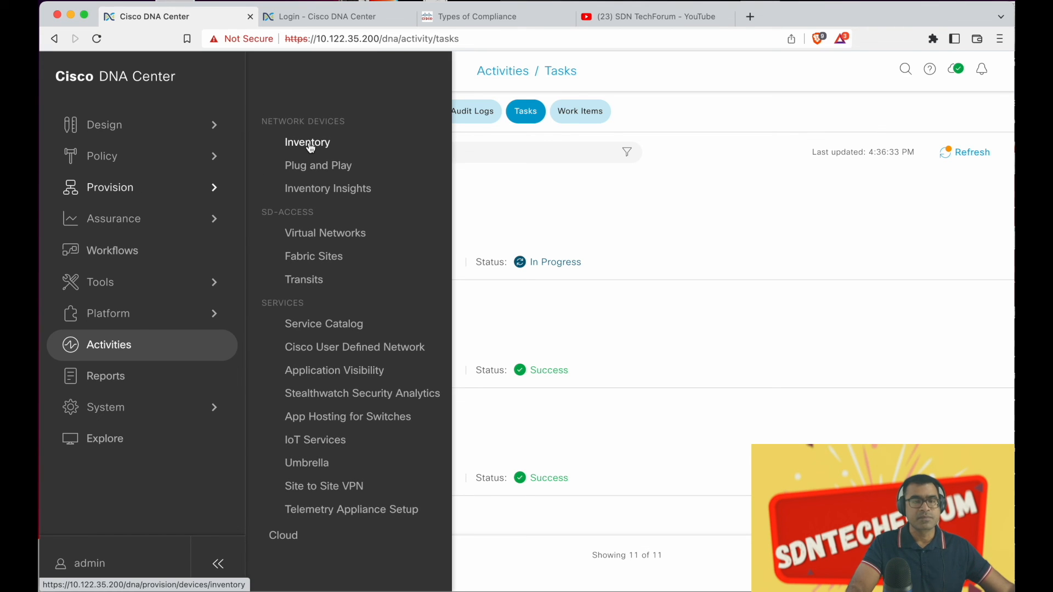
click(308, 144)
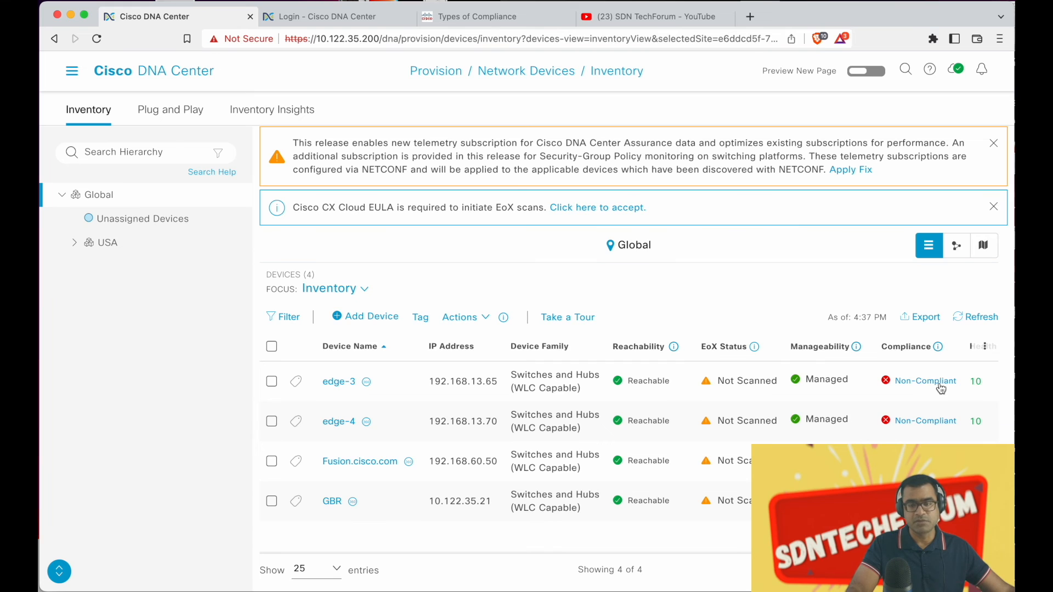
Inspect edge-3's Network Profiles deviation, where the MOTD template still flags vlan 999
click(334, 381)
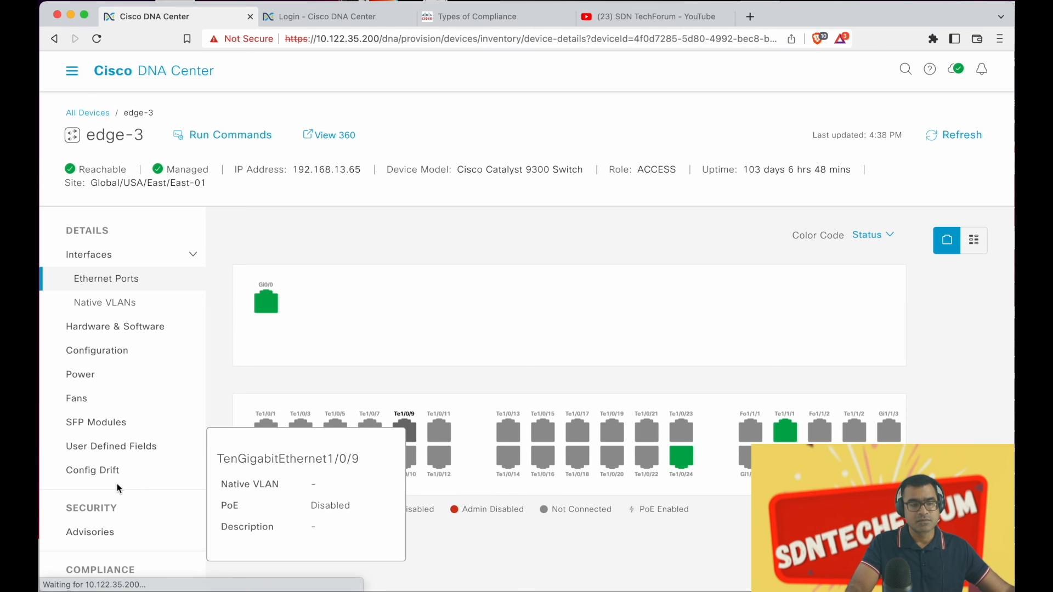
scroll(132, 496, down, 1)
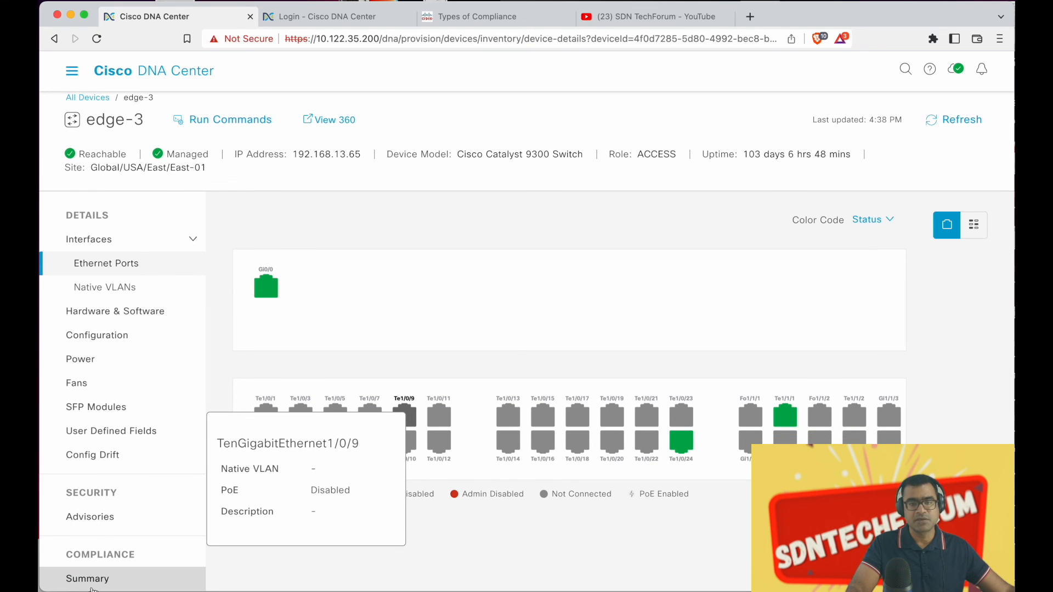
click(92, 587)
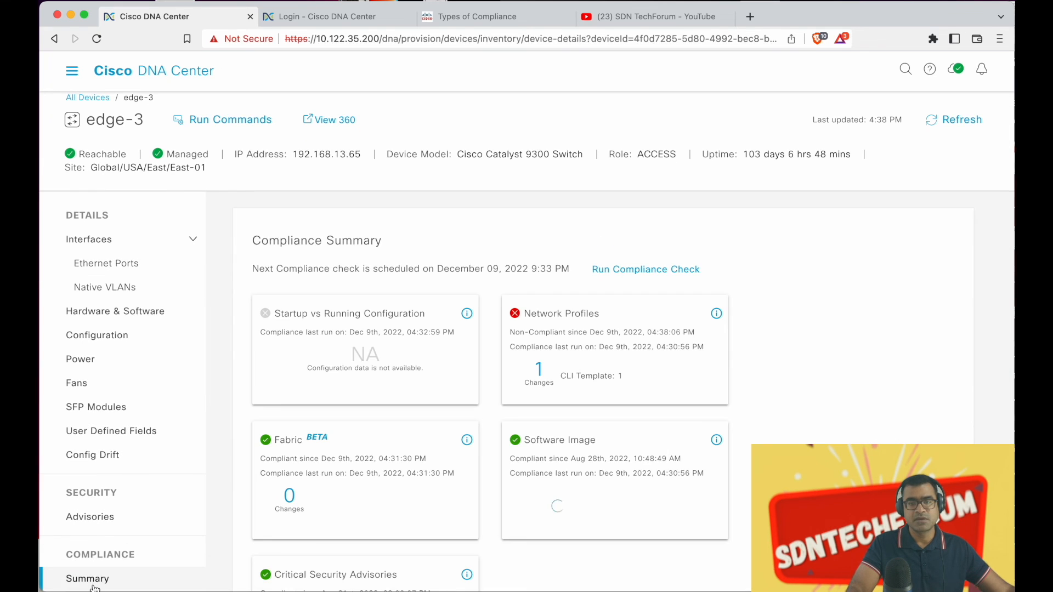
click(539, 373)
click(472, 387)
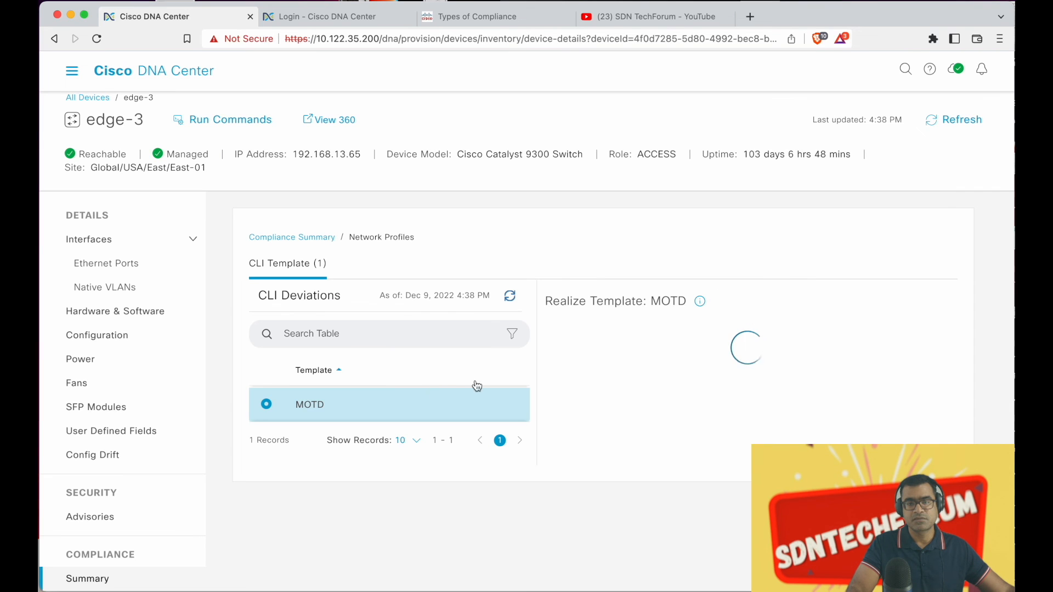
click(292, 237)
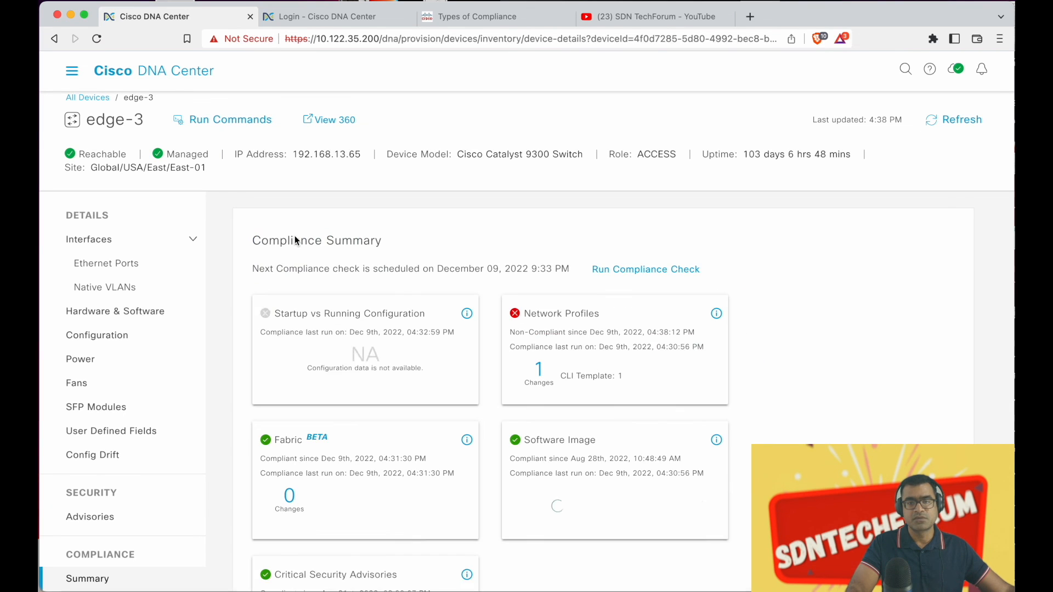
Rerun edge-3's compliance check; Network Profiles shows 0 changes as of 04:44:10 PM, all categories compliant
click(677, 269)
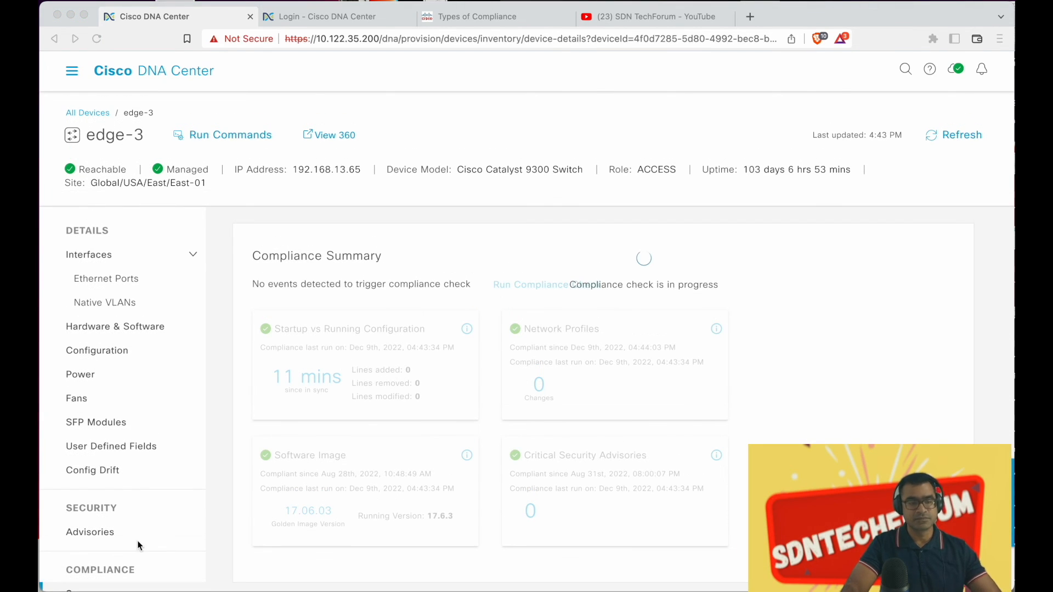
click(306, 417)
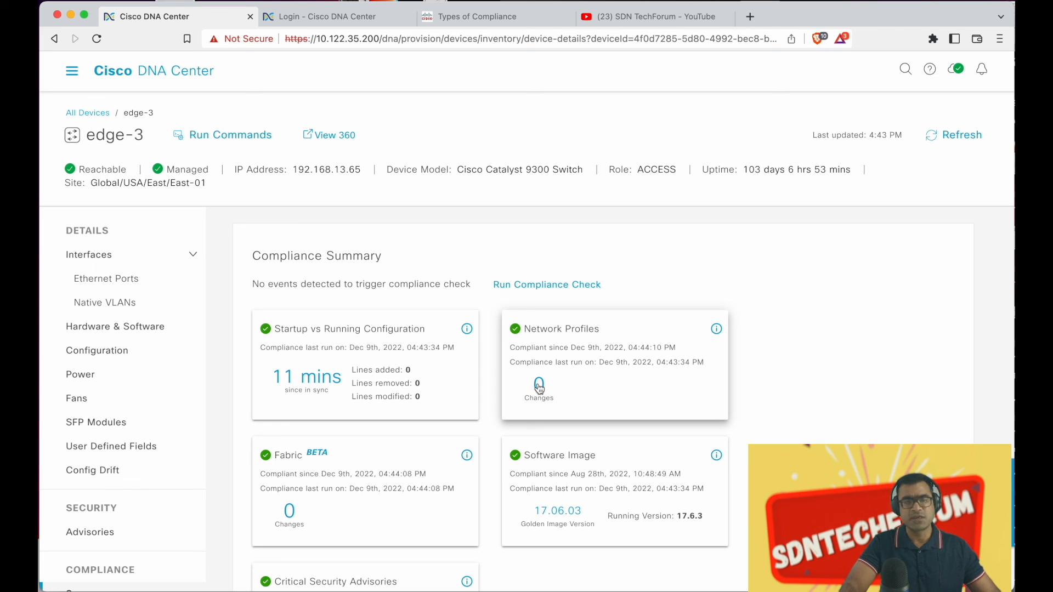
scroll(546, 380, down, 3)
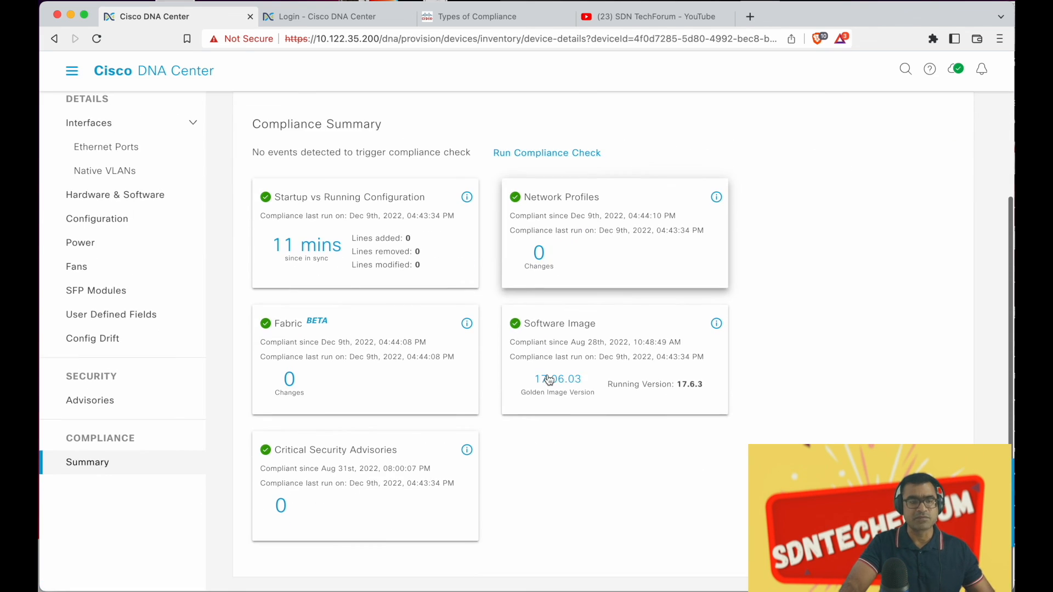